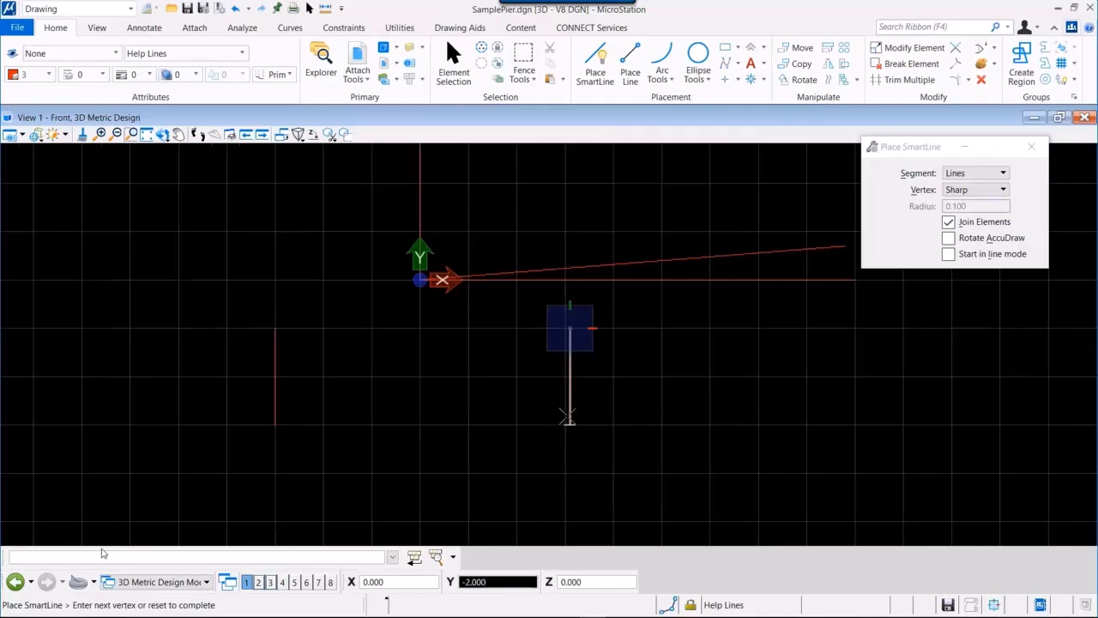
Step: Draw the second 2-unit vertical help line downward and connect the upper ends of both verticals with a horizontal line
{"action": "left_click", "coordinate": [564, 328]}
{"action": "left_click", "coordinate": [564, 421]}
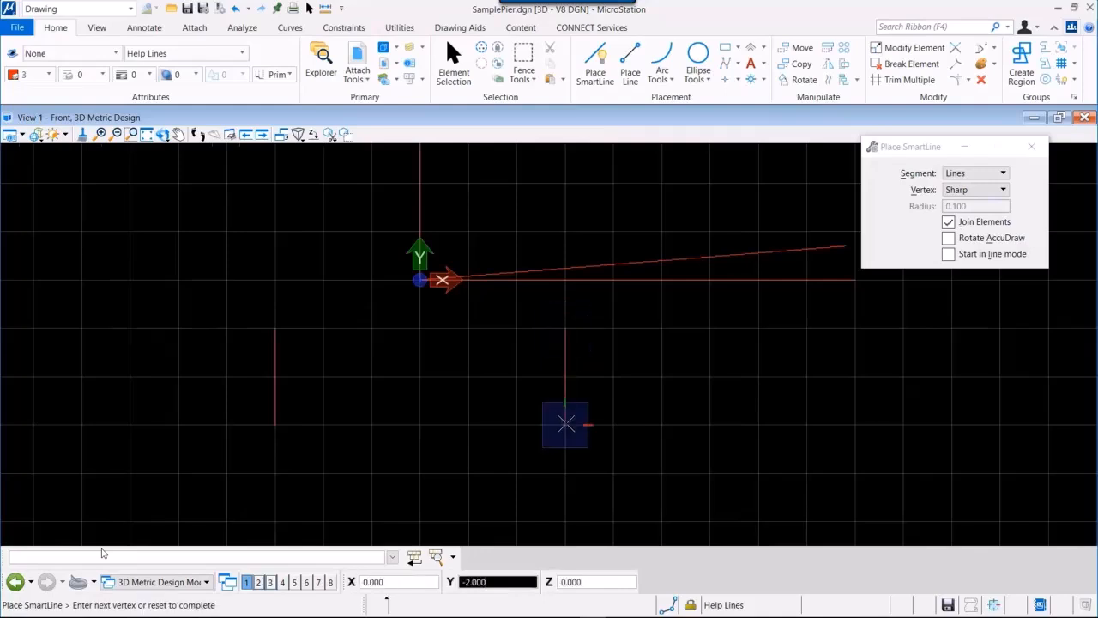
{"action": "right_click", "coordinate": [565, 423]}
{"action": "scroll", "coordinate": [517, 406], "scroll_direction": "down", "scroll_amount": 1}
{"action": "left_click", "coordinate": [379, 362]}
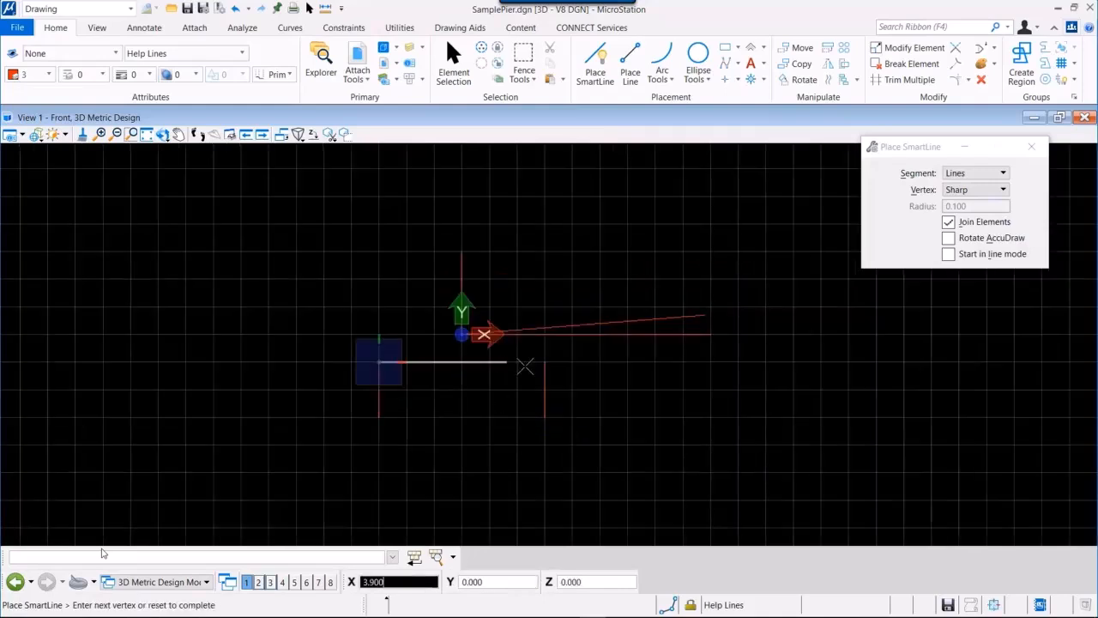
{"action": "left_click", "coordinate": [545, 362]}
{"action": "right_click", "coordinate": [500, 393]}
{"action": "scroll", "coordinate": [490, 403], "scroll_direction": "down", "scroll_amount": 1}
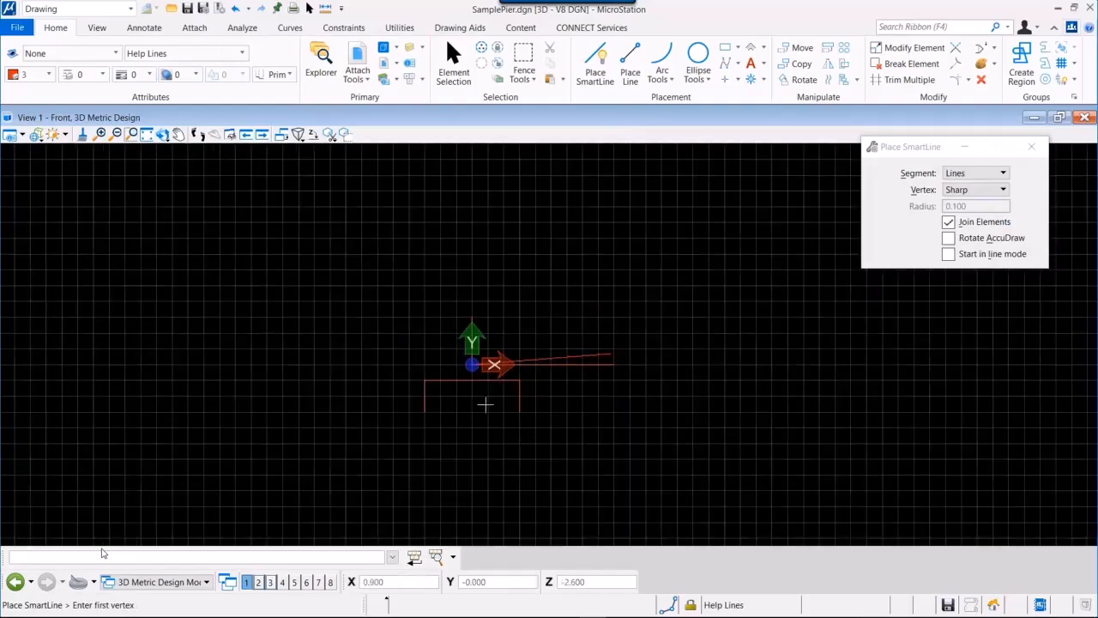
Step: Draw a shorter horizontal help line centred well below the upper three-sided frame
{"action": "scroll", "coordinate": [481, 427], "scroll_direction": "up", "scroll_amount": 1}
{"action": "scroll", "coordinate": [465, 437], "scroll_direction": "down", "scroll_amount": 1}
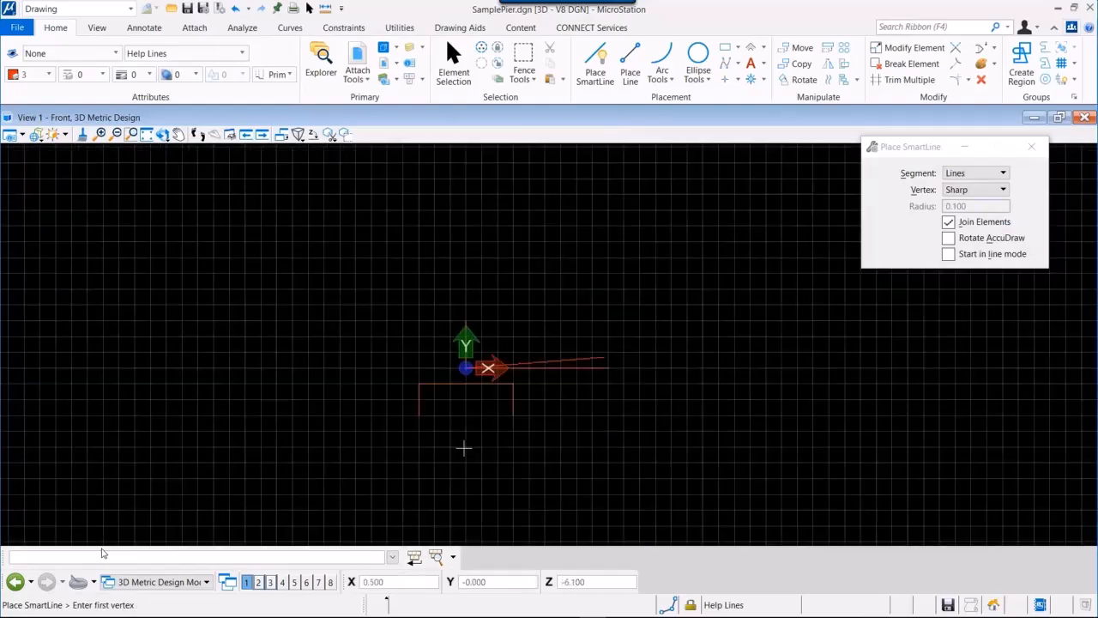
{"action": "scroll", "coordinate": [471, 250], "scroll_direction": "down", "scroll_amount": 1}
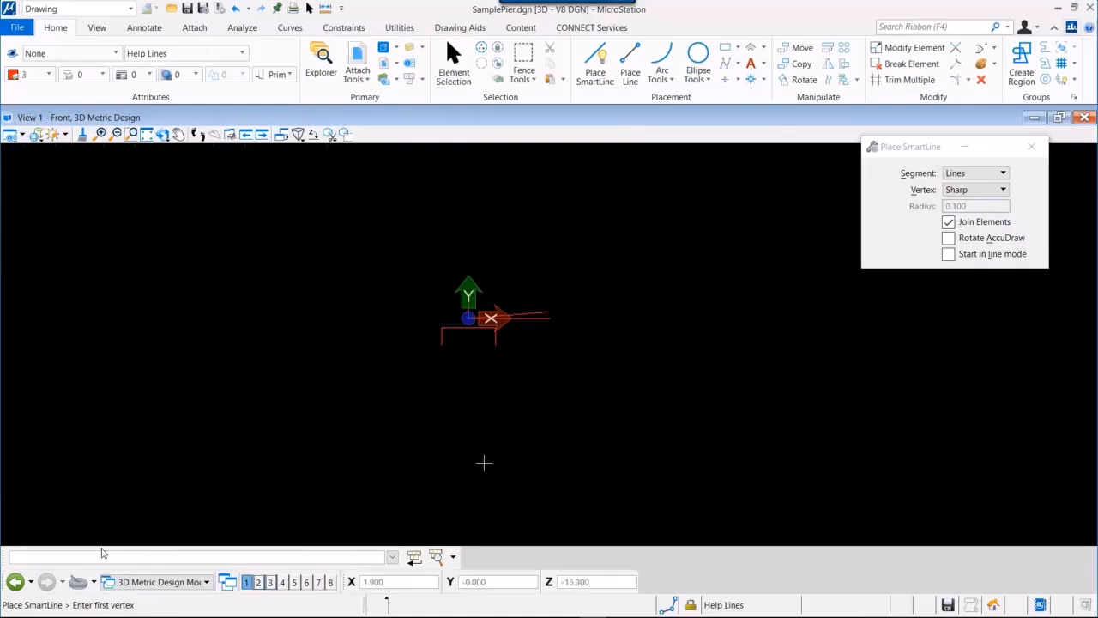
{"action": "scroll", "coordinate": [483, 461], "scroll_direction": "up", "scroll_amount": 1}
{"action": "scroll", "coordinate": [441, 166], "scroll_direction": "down", "scroll_amount": 1}
{"action": "scroll", "coordinate": [415, 441], "scroll_direction": "up", "scroll_amount": 1}
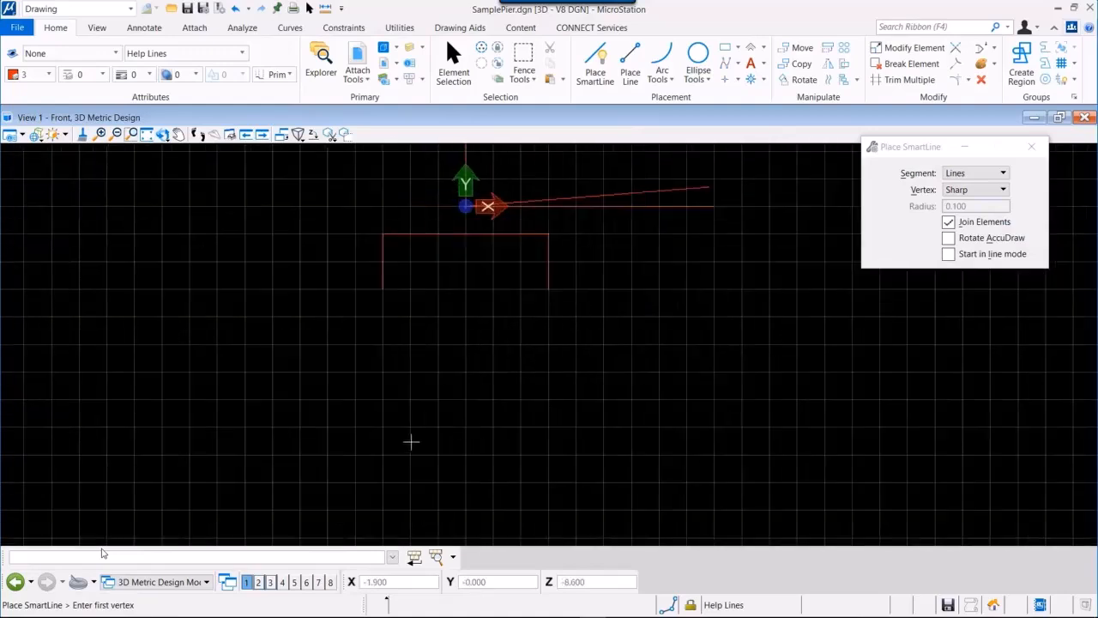
{"action": "left_click", "coordinate": [410, 427]}
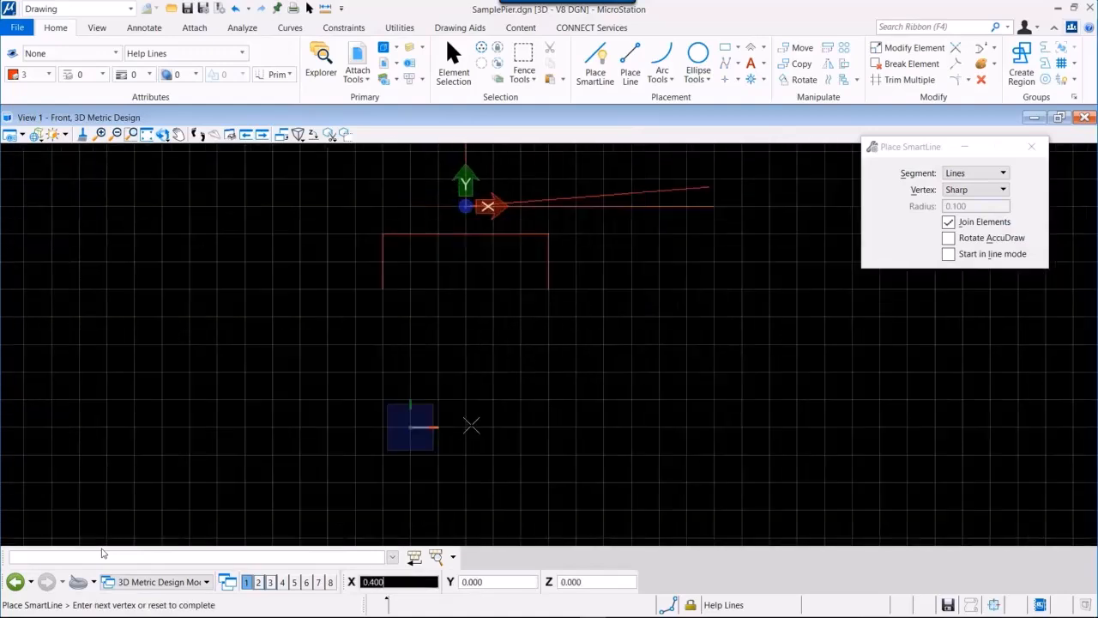
{"action": "left_click", "coordinate": [521, 427]}
{"action": "right_click", "coordinate": [399, 421]}
Step: Draw a 2-unit vertical help line upward from each end of the lower horizontal line
{"action": "left_click", "coordinate": [410, 426]}
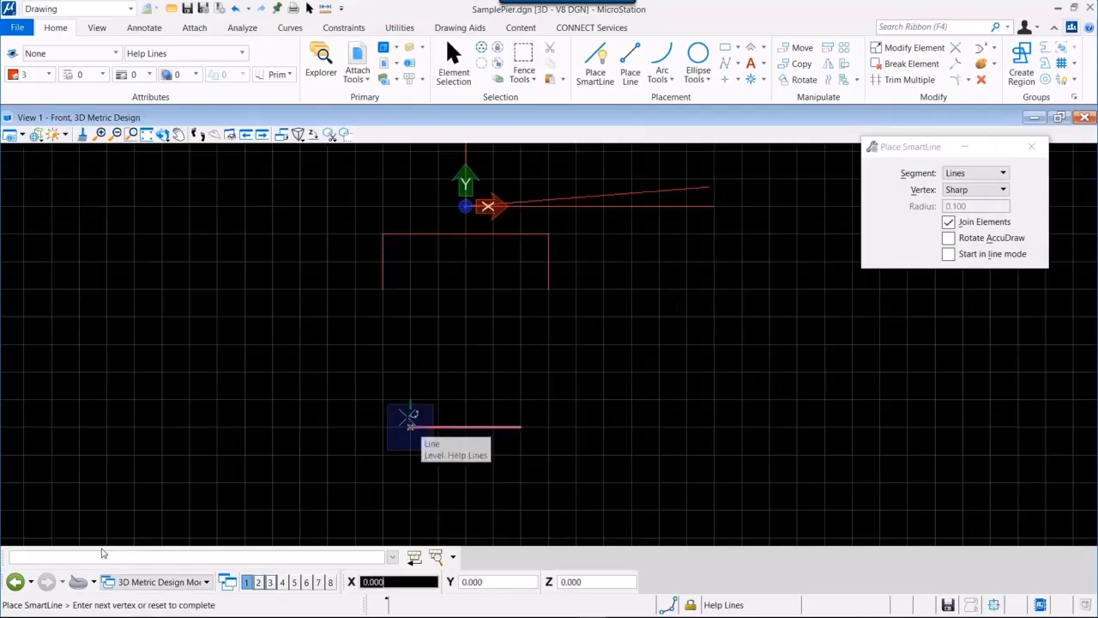
{"action": "left_click", "coordinate": [410, 372]}
{"action": "right_click", "coordinate": [410, 372]}
{"action": "left_click", "coordinate": [521, 426]}
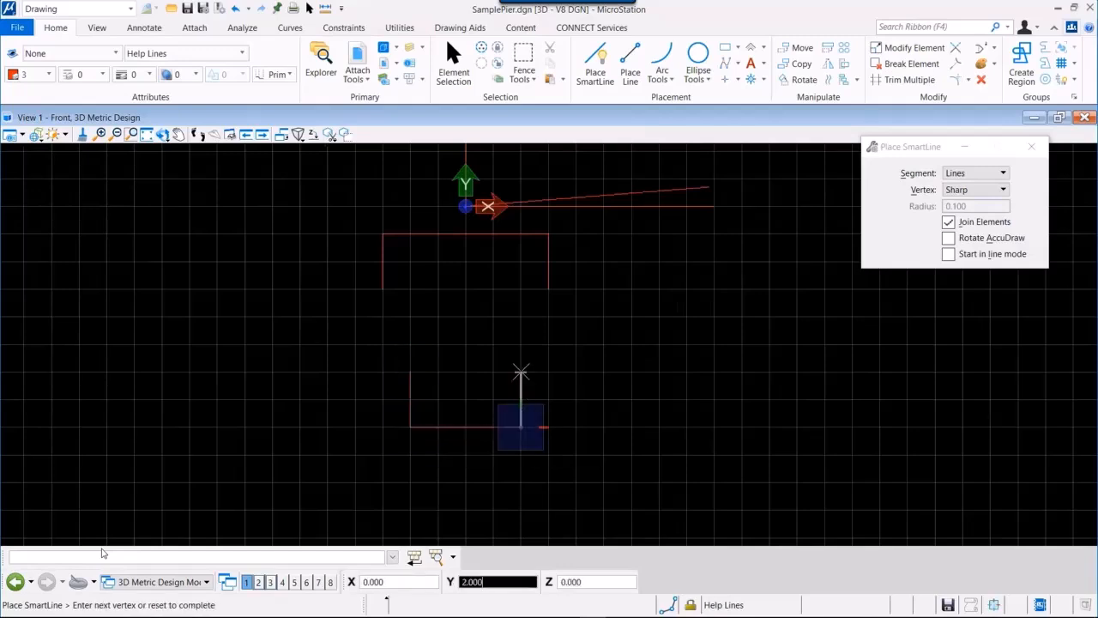
{"action": "left_click", "coordinate": [520, 371]}
{"action": "right_click", "coordinate": [521, 372]}
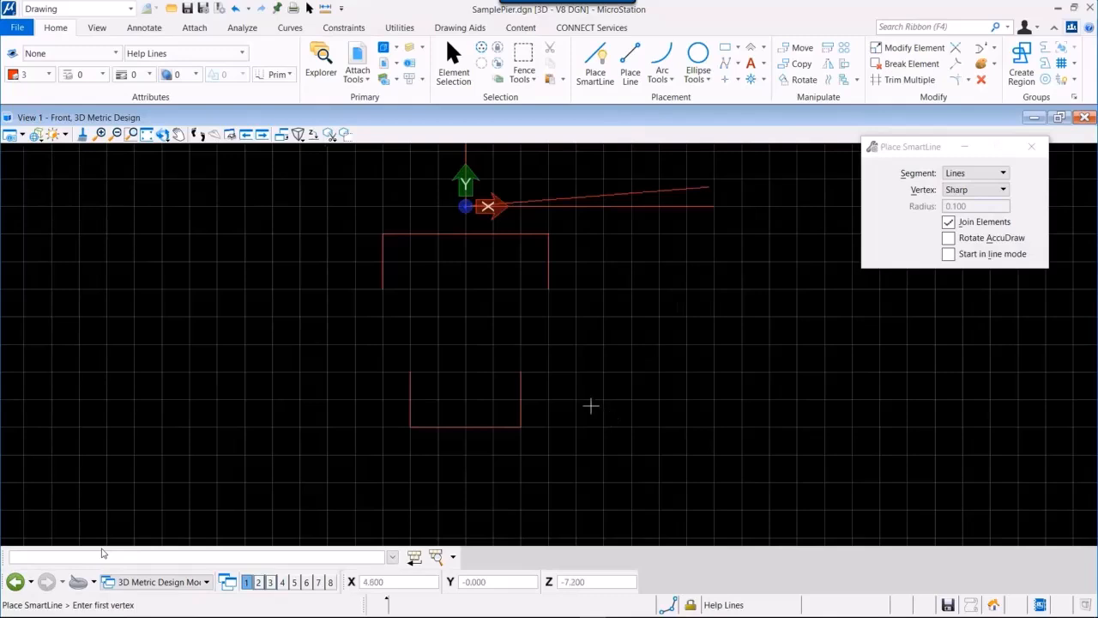
Step: Connect the ends of the upper horizontal help line to the matching ends of the lower one with two sloping lines
{"action": "scroll", "coordinate": [594, 367], "scroll_direction": "down", "scroll_amount": 3}
{"action": "scroll", "coordinate": [589, 234], "scroll_direction": "up", "scroll_amount": 3}
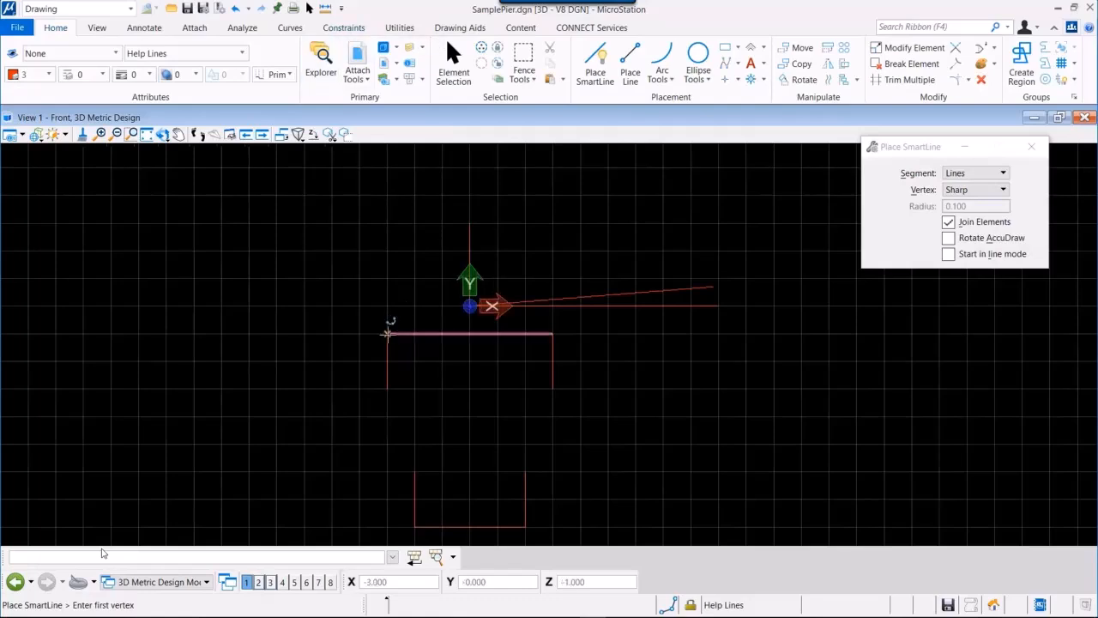
{"action": "left_click", "coordinate": [387, 333]}
{"action": "left_click", "coordinate": [414, 526]}
{"action": "right_click", "coordinate": [414, 526]}
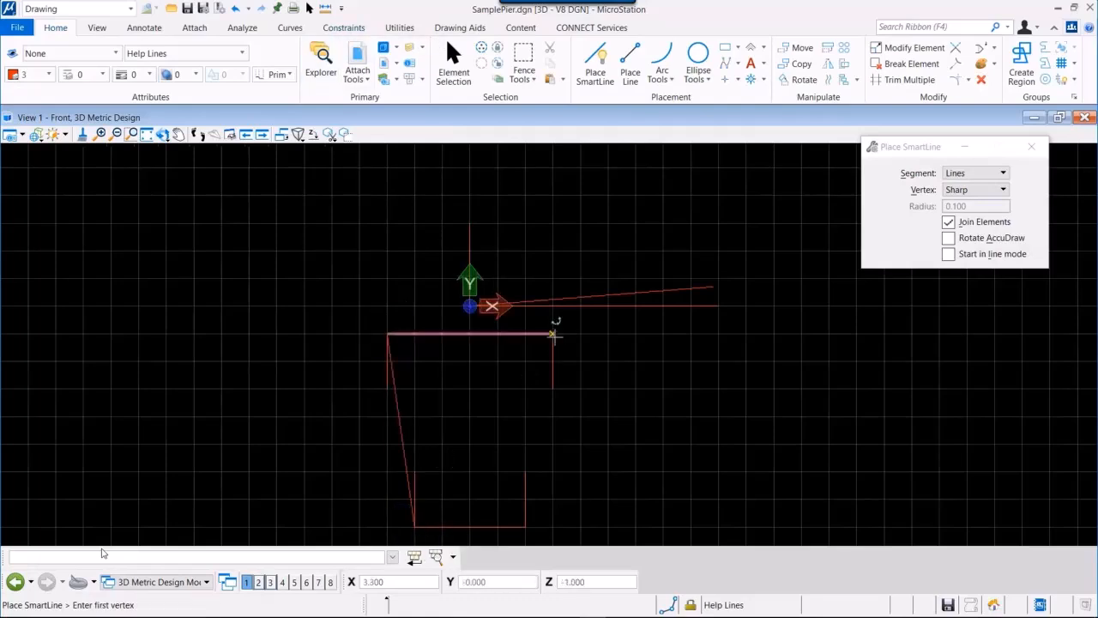
{"action": "left_click", "coordinate": [552, 334]}
{"action": "left_click", "coordinate": [526, 525]}
{"action": "right_click", "coordinate": [526, 525]}
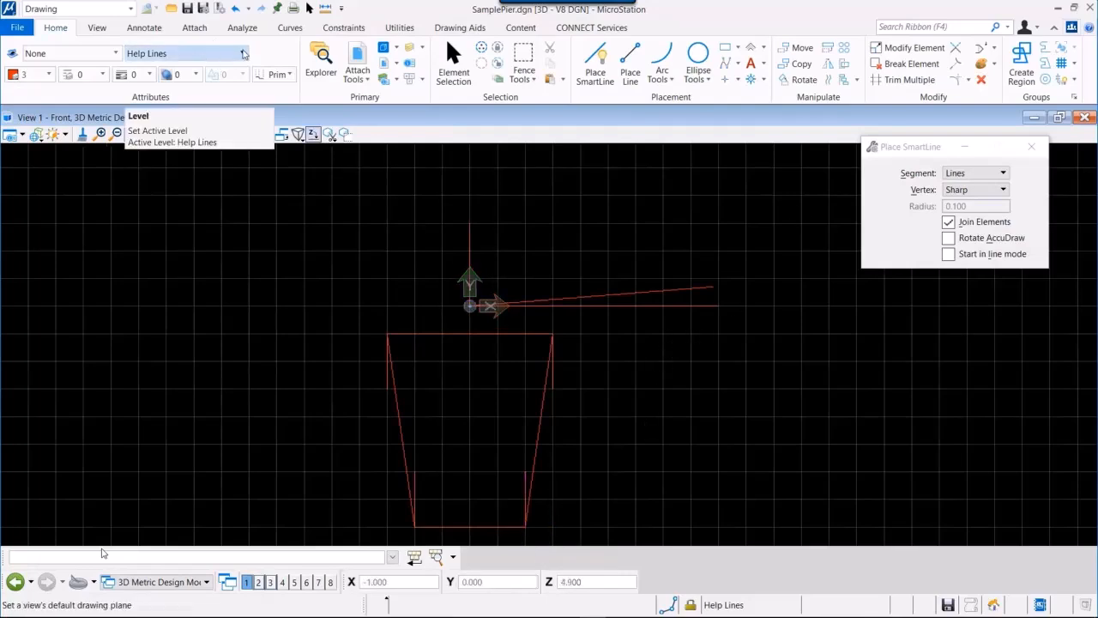
Step: On the Pier level, place a block about 10.2 by 3 over the upper help frame and a smaller one about 2 high over the lower frame
{"action": "left_click", "coordinate": [243, 54]}
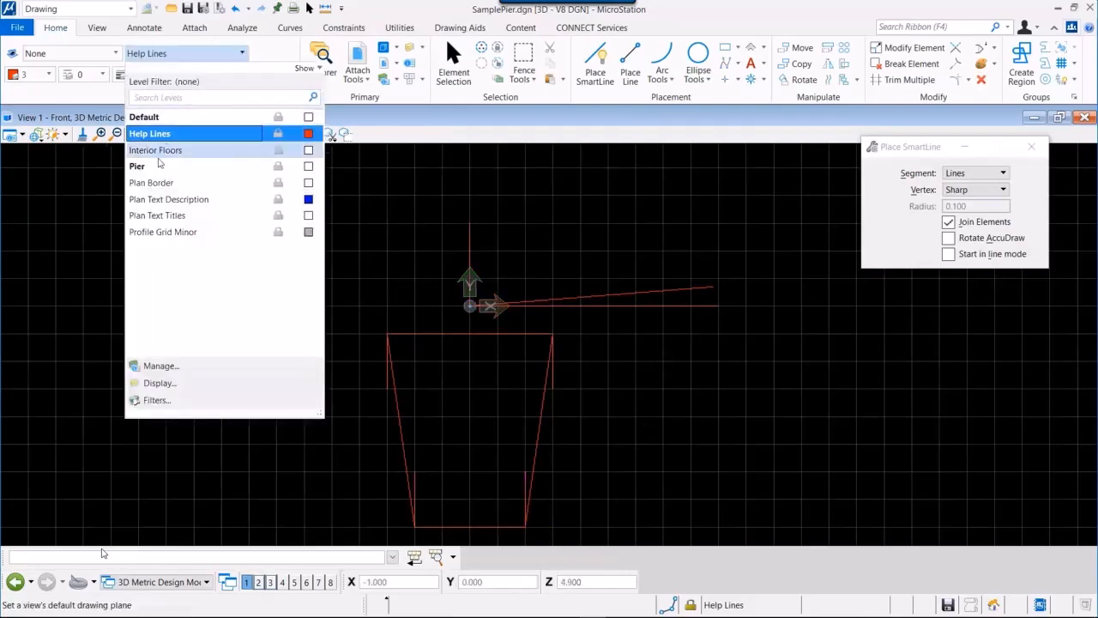
{"action": "left_click", "coordinate": [153, 165]}
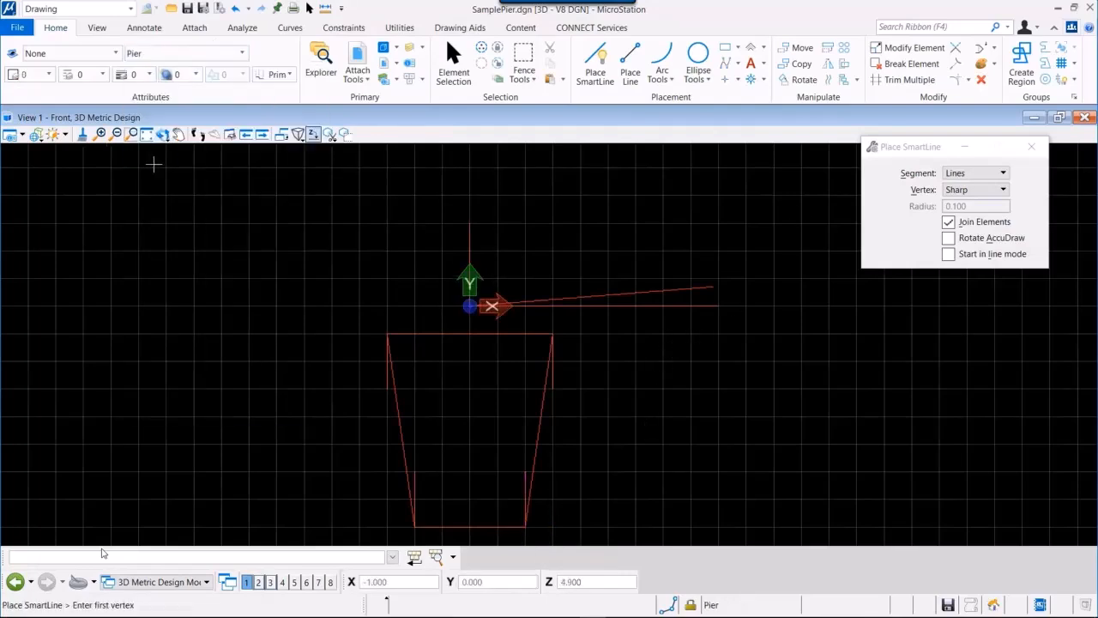
{"action": "left_click", "coordinate": [726, 48]}
{"action": "left_click", "coordinate": [329, 306]}
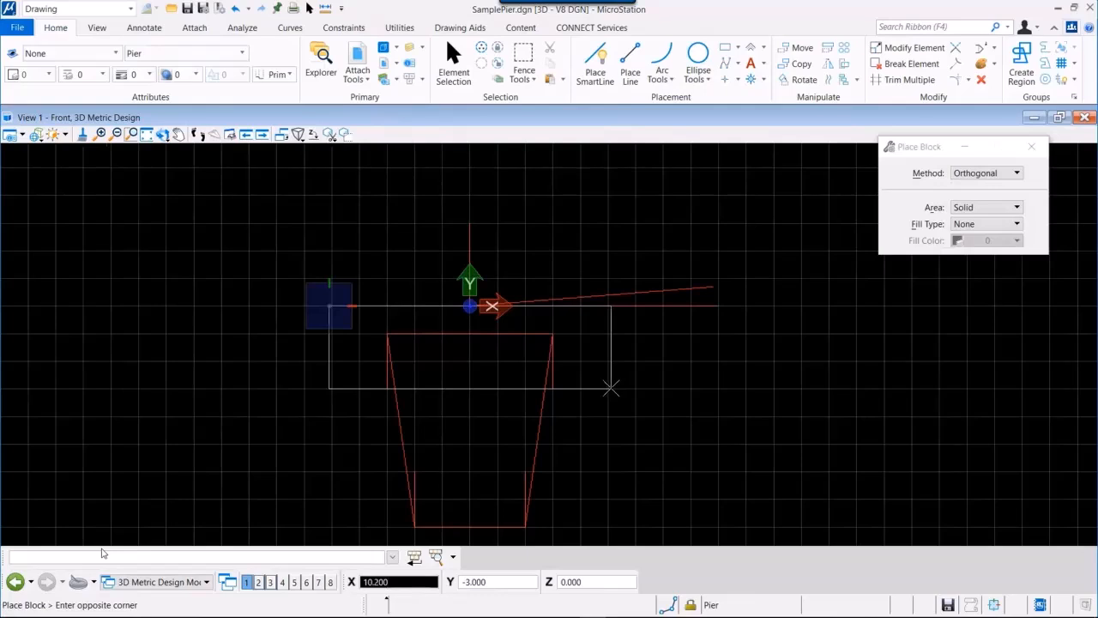
{"action": "left_click", "coordinate": [611, 388]}
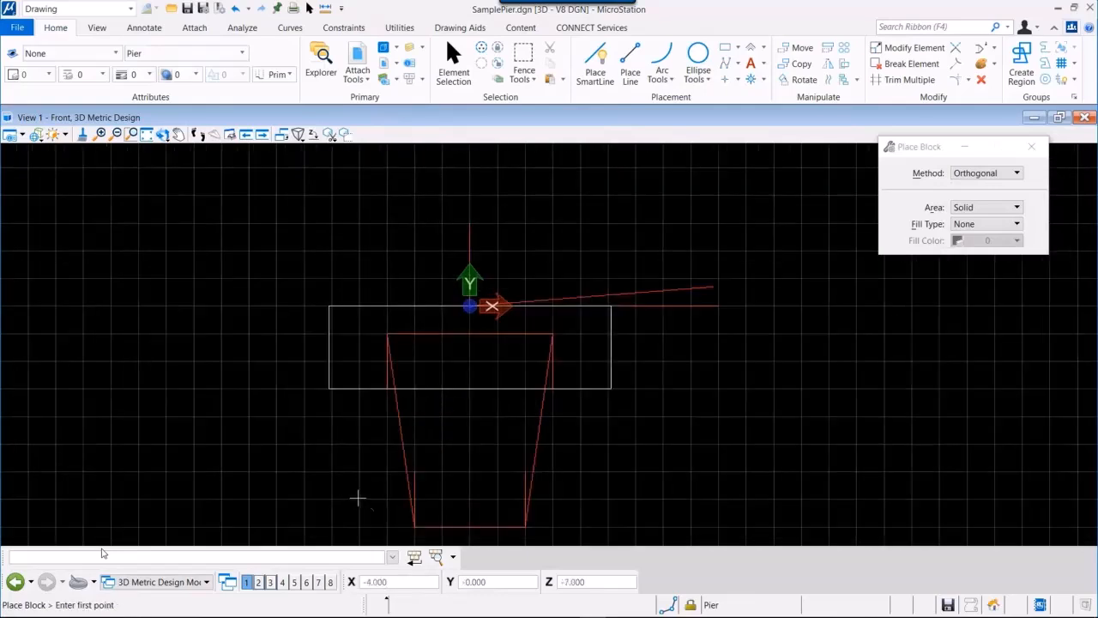
{"action": "left_click", "coordinate": [357, 498]}
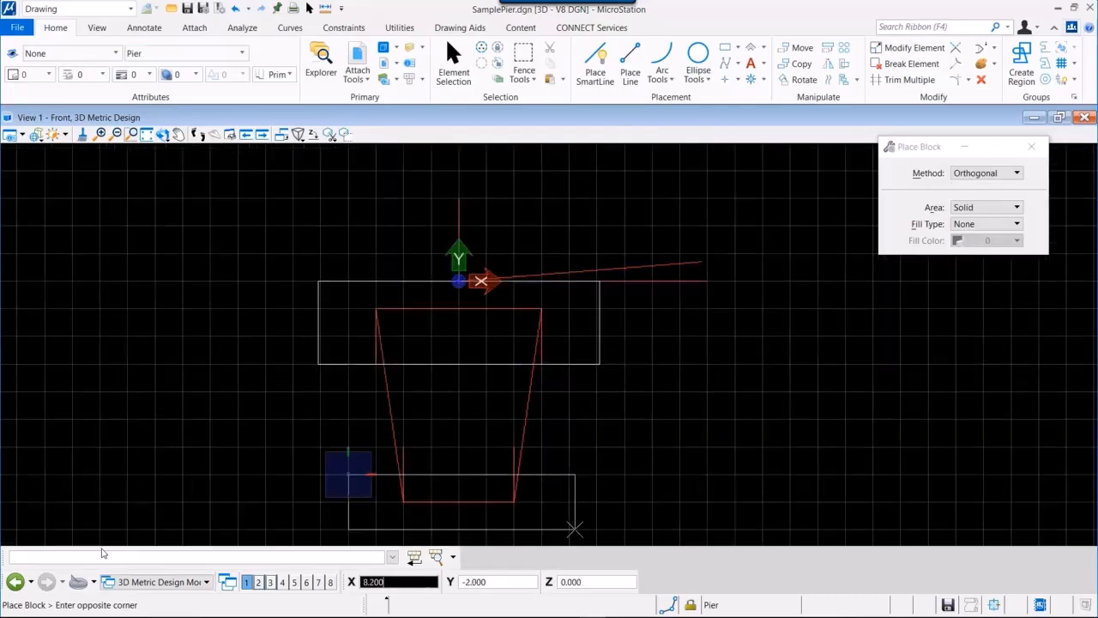
{"action": "left_click", "coordinate": [547, 528]}
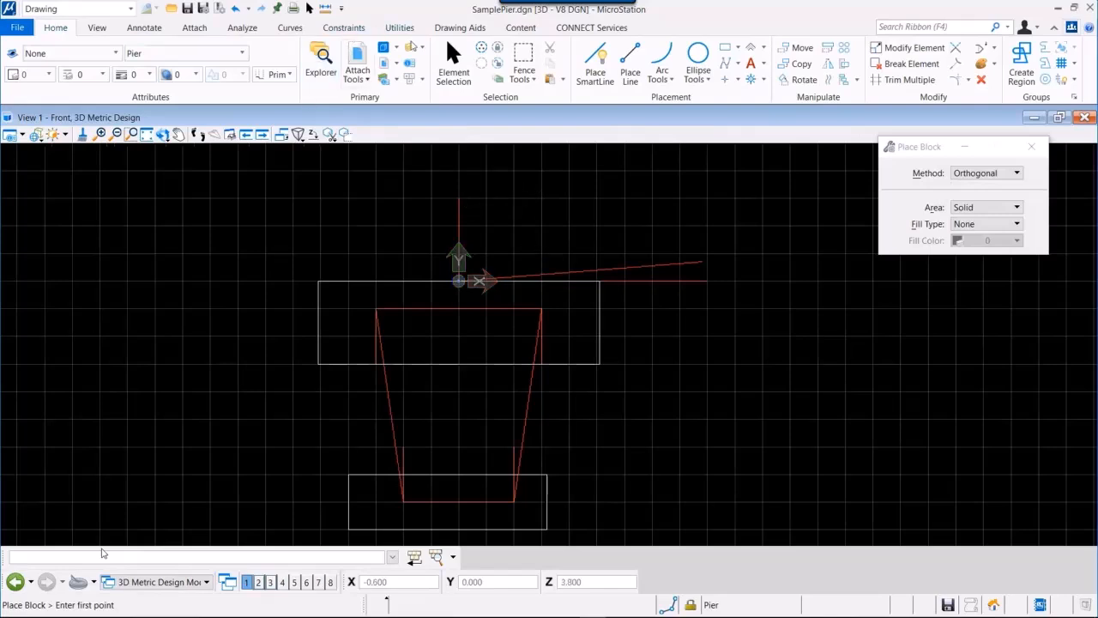
Step: Apply fixed 2D constraints to both ends of the vertical help line at the origin
{"action": "left_click", "coordinate": [344, 28]}
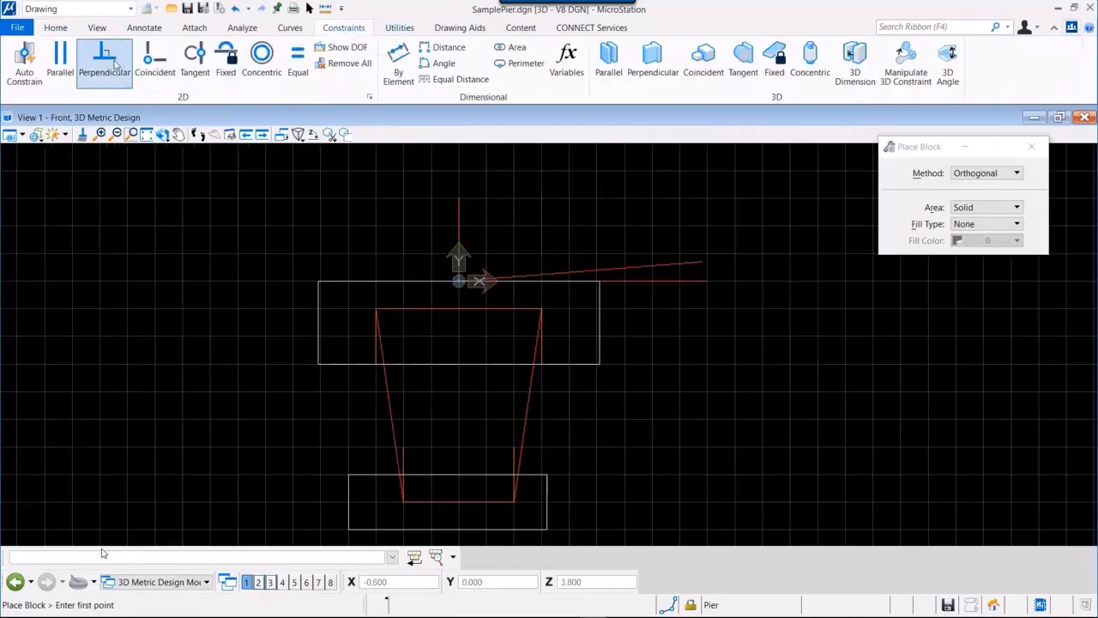
{"action": "left_click", "coordinate": [227, 60]}
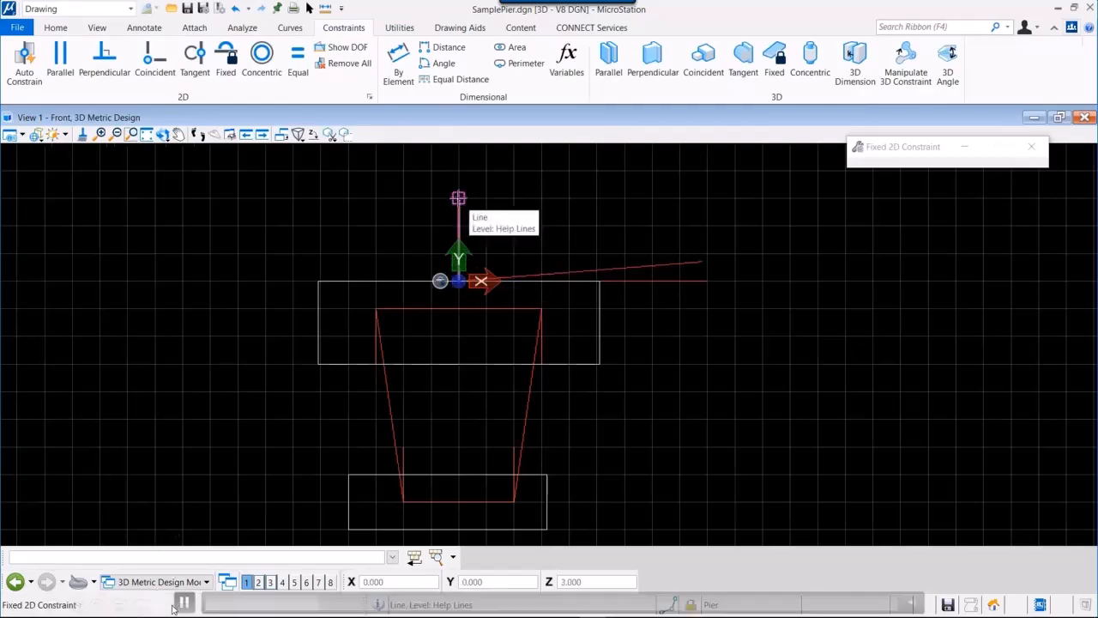
{"action": "left_click", "coordinate": [459, 197]}
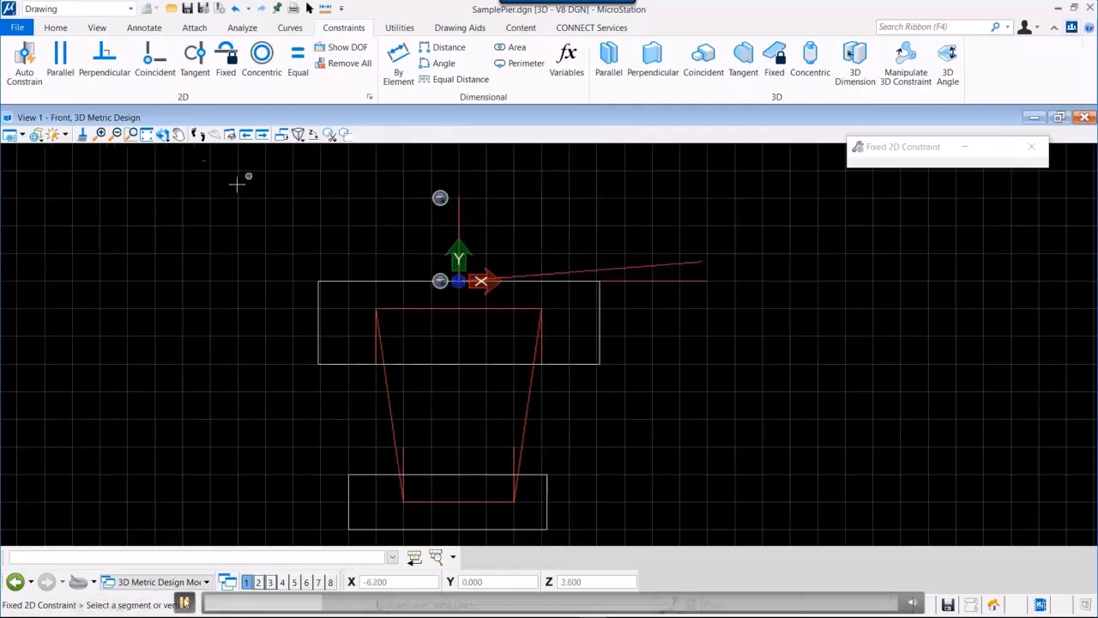
Step: Apply coincident 2D constraints joining the sloped and horizontal help lines at the origin to the fixed vertical line's lower end
{"action": "left_click", "coordinate": [154, 58]}
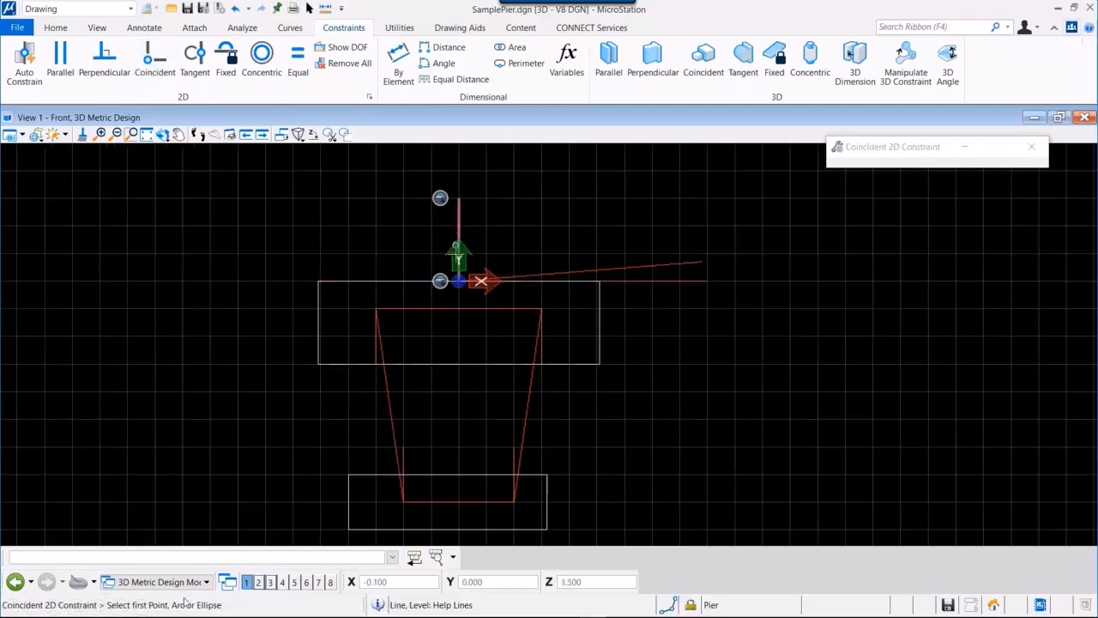
{"action": "left_click", "coordinate": [458, 278]}
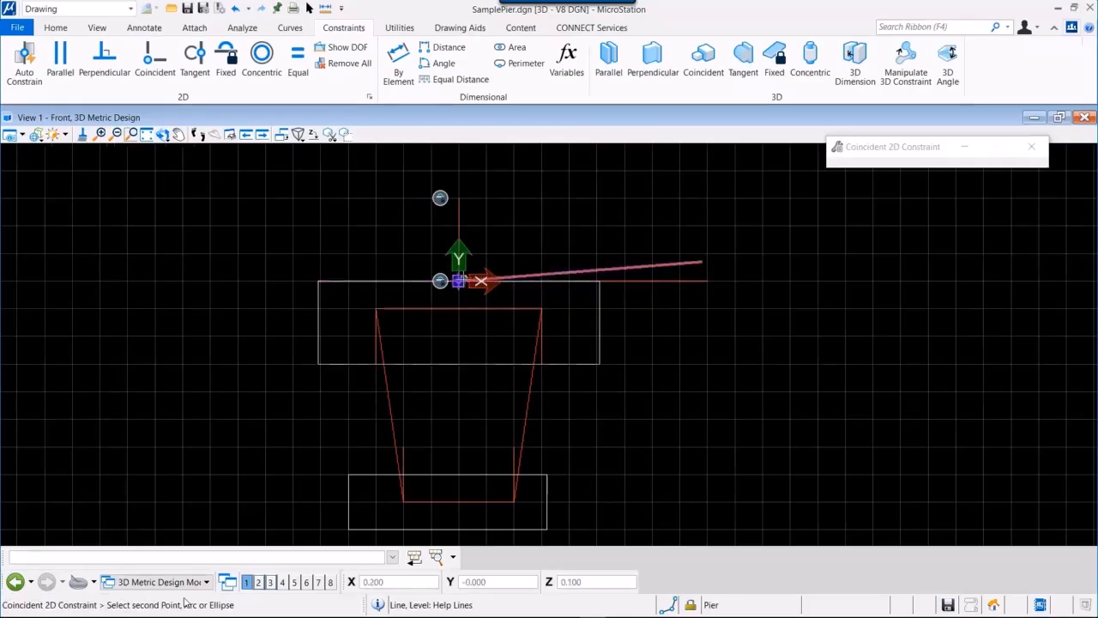
{"action": "left_click", "coordinate": [458, 281]}
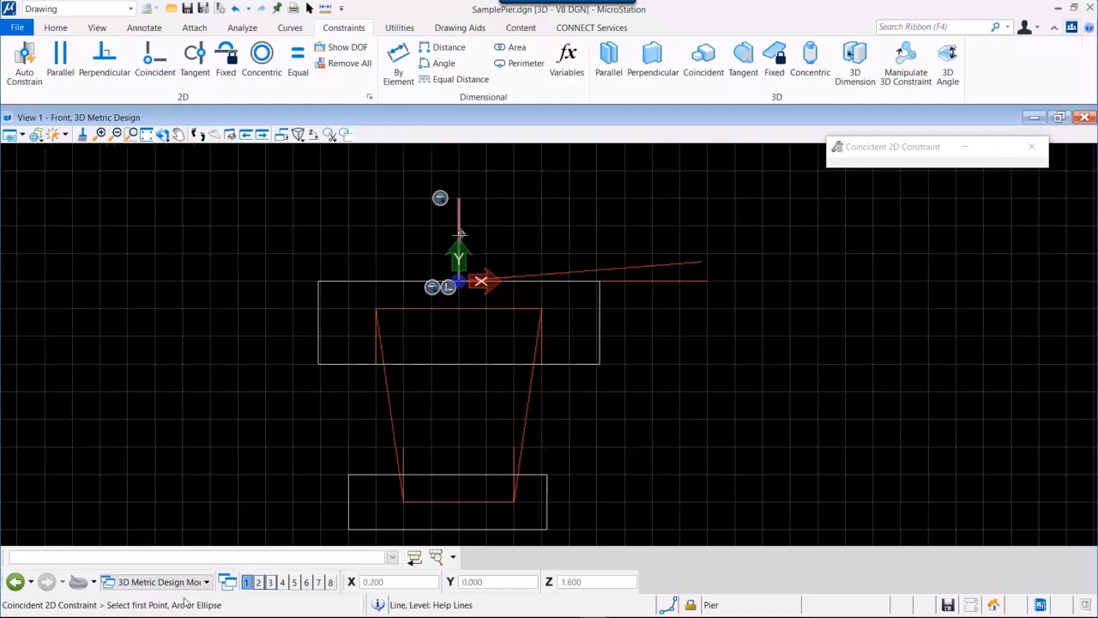
{"action": "left_click", "coordinate": [477, 278]}
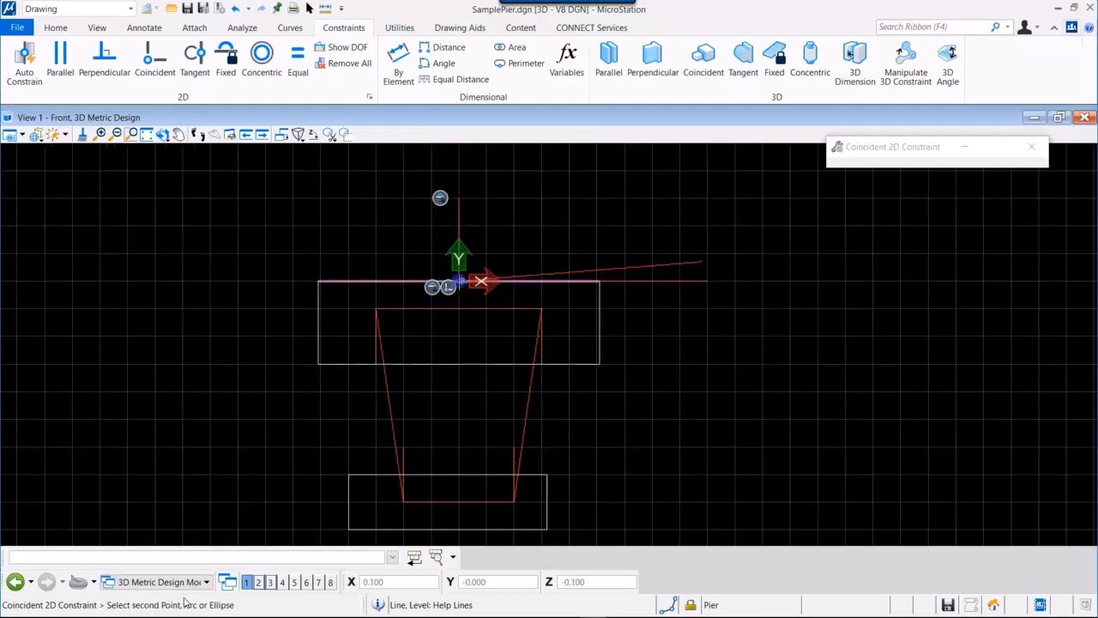
{"action": "left_click", "coordinate": [461, 281]}
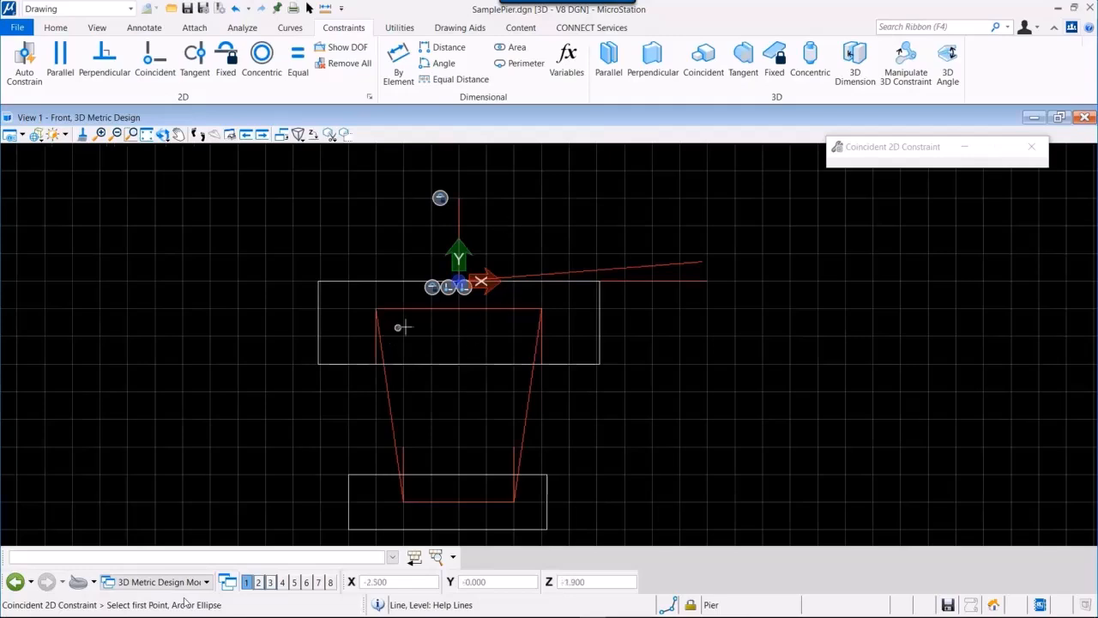
Step: Apply coincident 2D constraints joining the help lines that meet at both upper corners of the tapered outline
{"action": "left_click", "coordinate": [375, 310]}
{"action": "left_click", "coordinate": [376, 310]}
{"action": "left_click", "coordinate": [376, 310]}
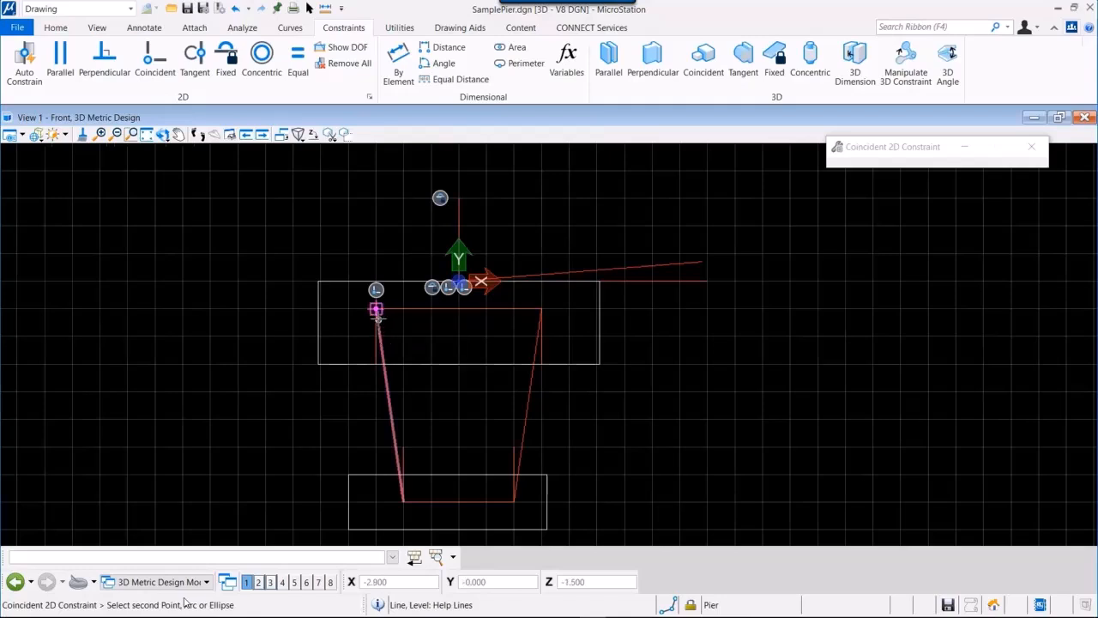
{"action": "left_click", "coordinate": [376, 311]}
{"action": "left_click", "coordinate": [538, 310]}
{"action": "left_click", "coordinate": [539, 310]}
{"action": "left_click", "coordinate": [541, 310]}
{"action": "left_click", "coordinate": [541, 310]}
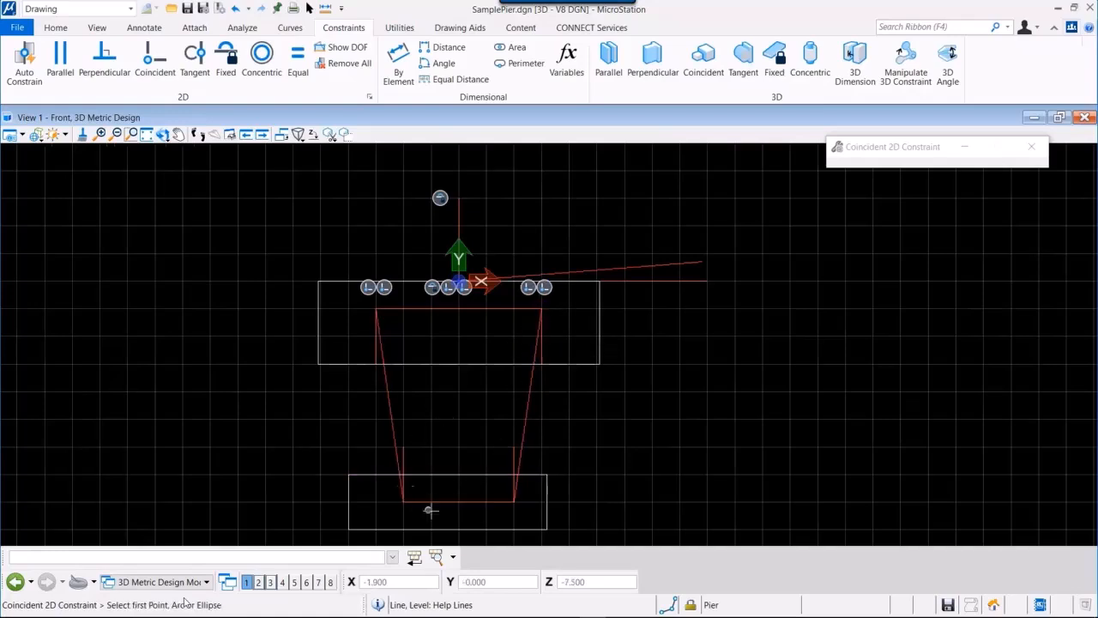
Step: Make the help lines that meet at both lower corners of the tapered outline coincident
{"action": "left_click", "coordinate": [403, 501]}
{"action": "left_click", "coordinate": [403, 503]}
{"action": "left_click", "coordinate": [513, 502]}
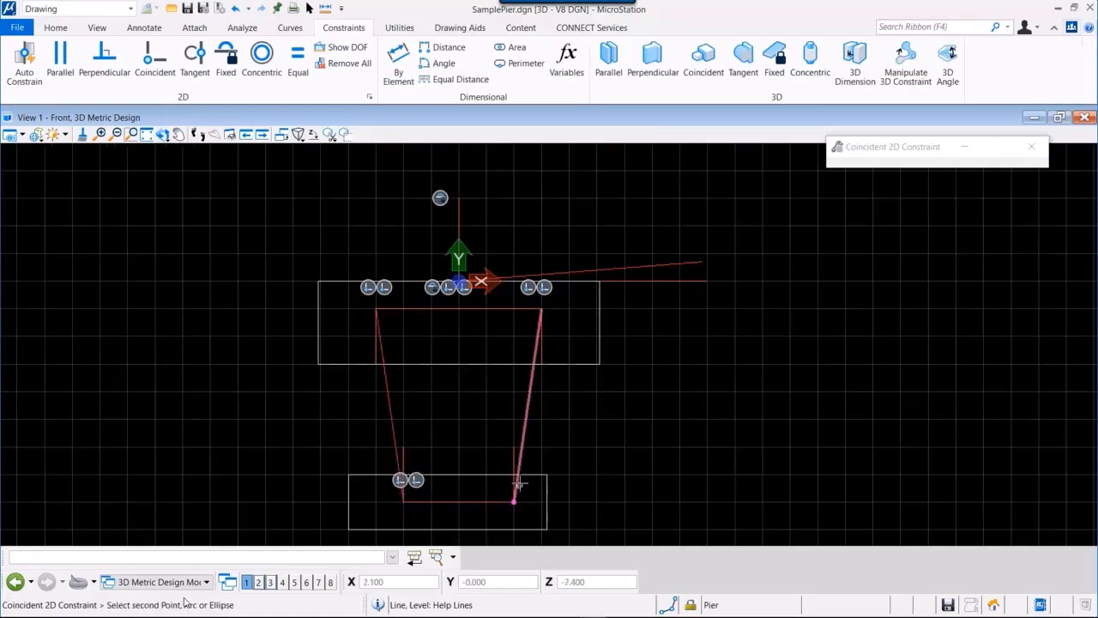
{"action": "left_click", "coordinate": [515, 485]}
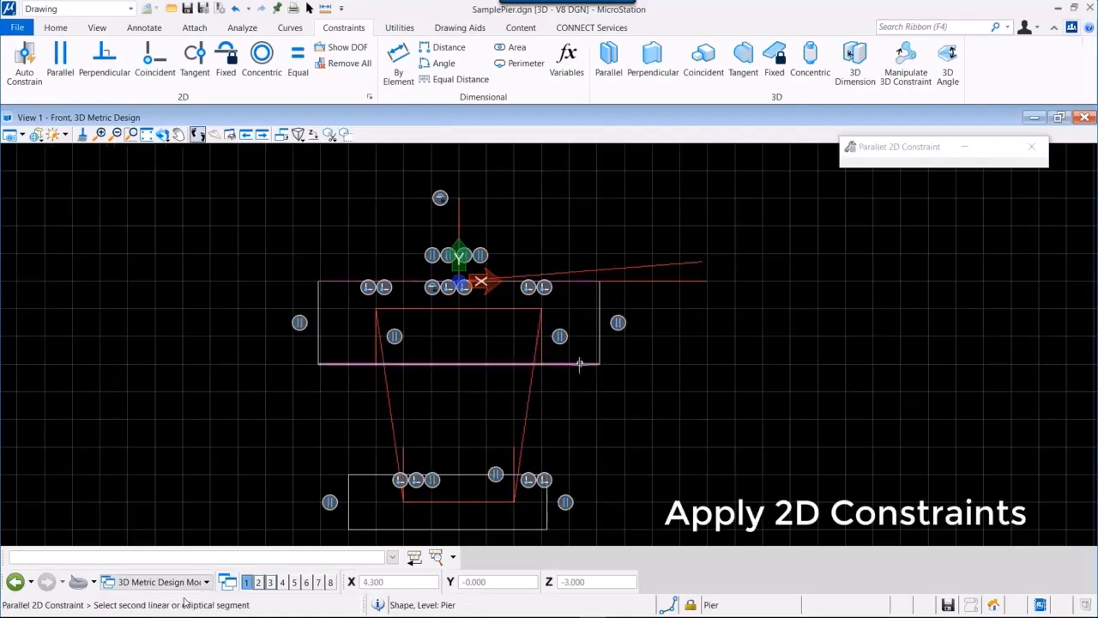
Step: Apply parallel 2D constraints to the upper block's horizontal edges and the horizontal help line inside that block
{"action": "left_click", "coordinate": [585, 360]}
{"action": "left_click", "coordinate": [586, 359]}
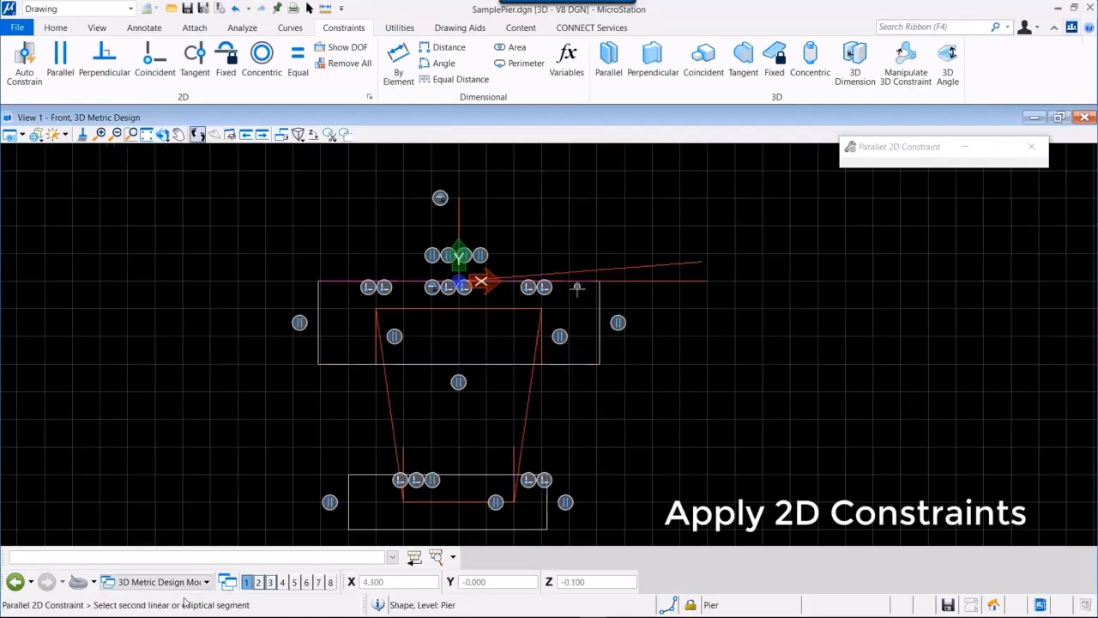
{"action": "left_click", "coordinate": [517, 310]}
{"action": "left_click", "coordinate": [514, 308]}
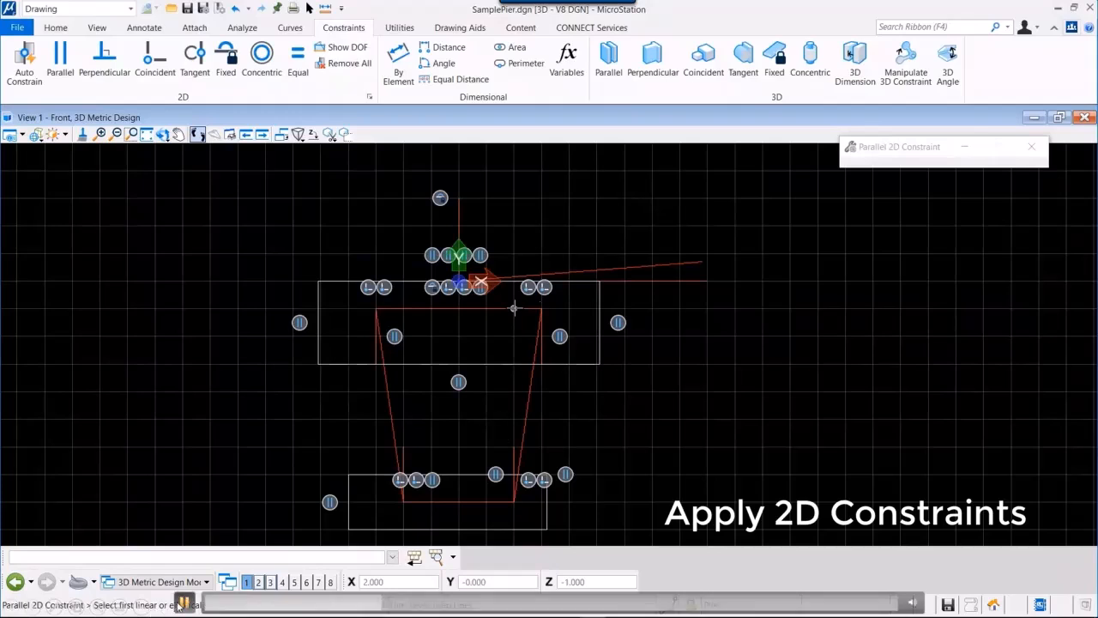
Step: Apply parallel 2D constraints between the horizontal help line at the origin and the lower block's top and bottom edges
{"action": "left_click", "coordinate": [646, 281]}
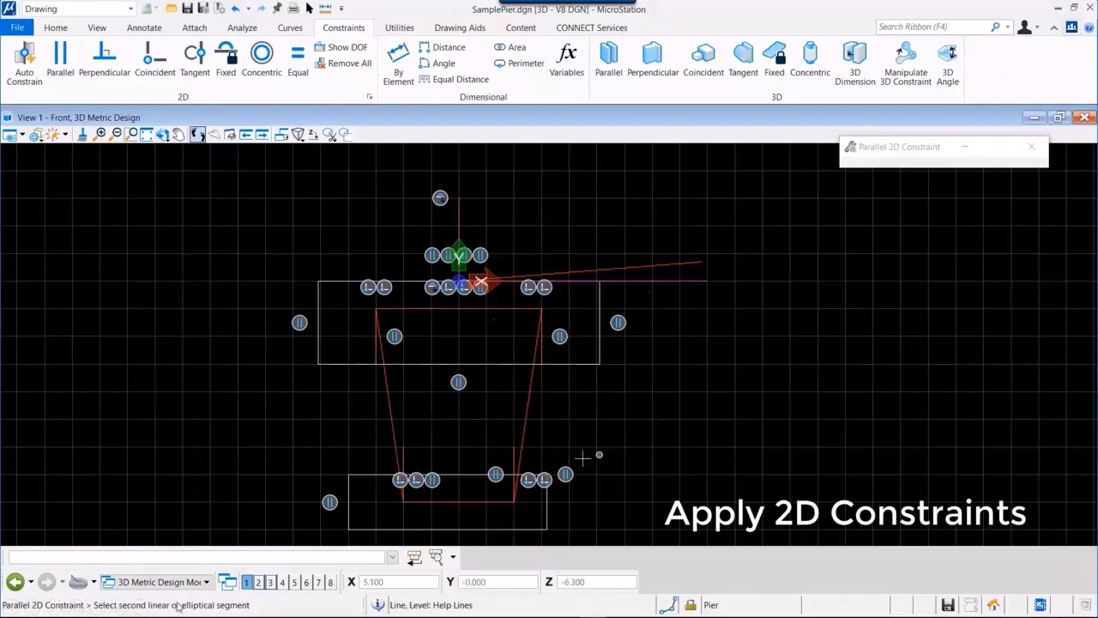
{"action": "left_click", "coordinate": [477, 474]}
{"action": "left_click", "coordinate": [665, 282]}
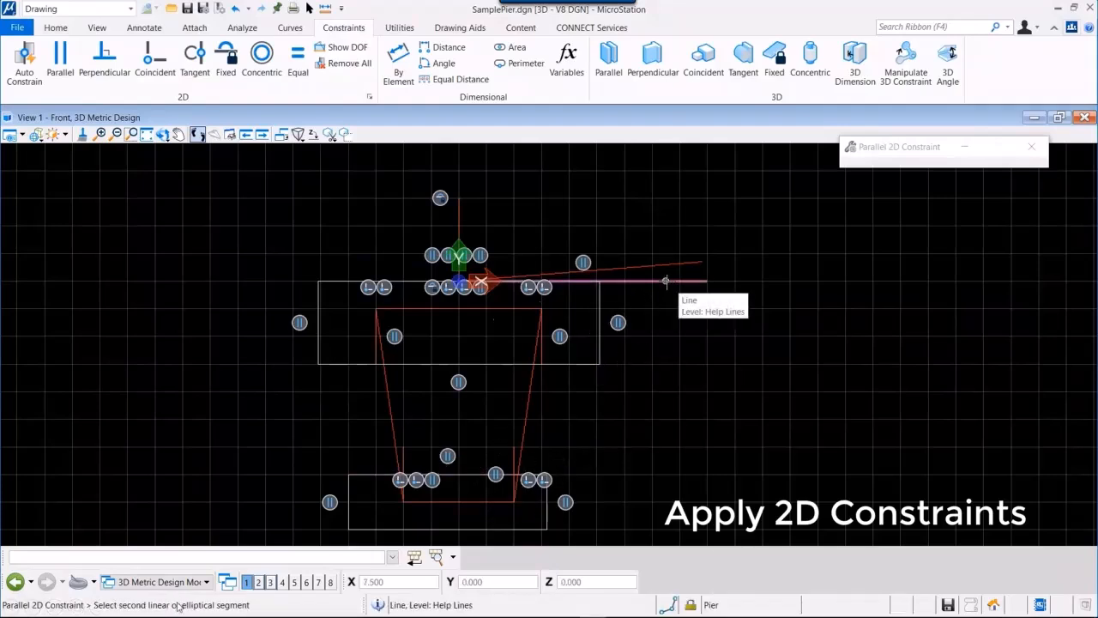
{"action": "left_click", "coordinate": [504, 517]}
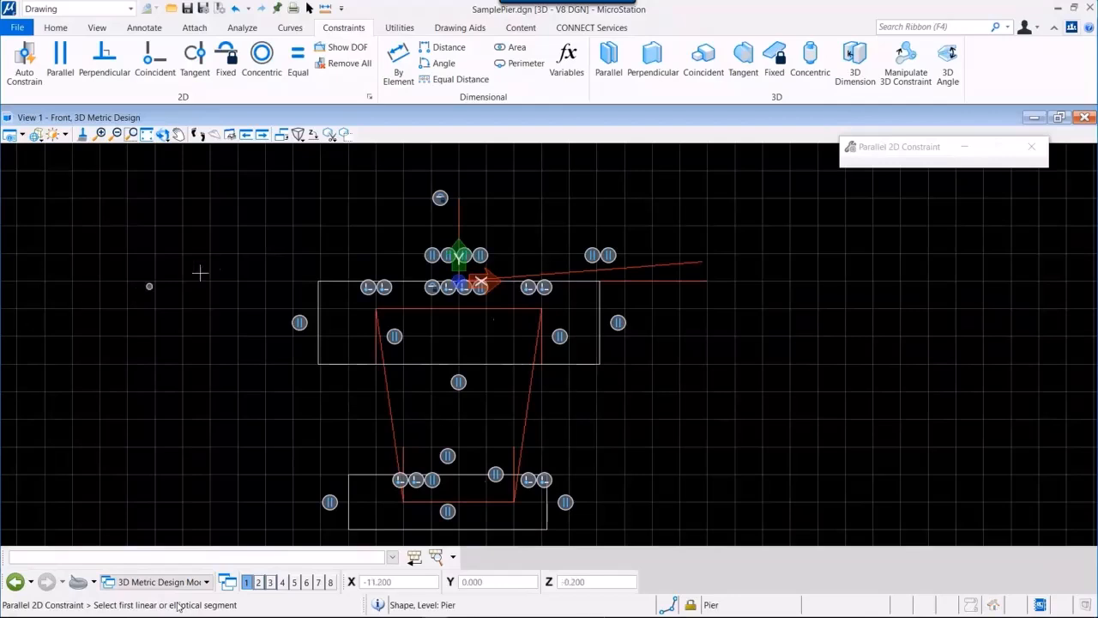
Step: Show the variables list and add an angle constraint between the vertical and sloped help lines, driven by SupAngle
{"action": "left_click", "coordinate": [566, 60]}
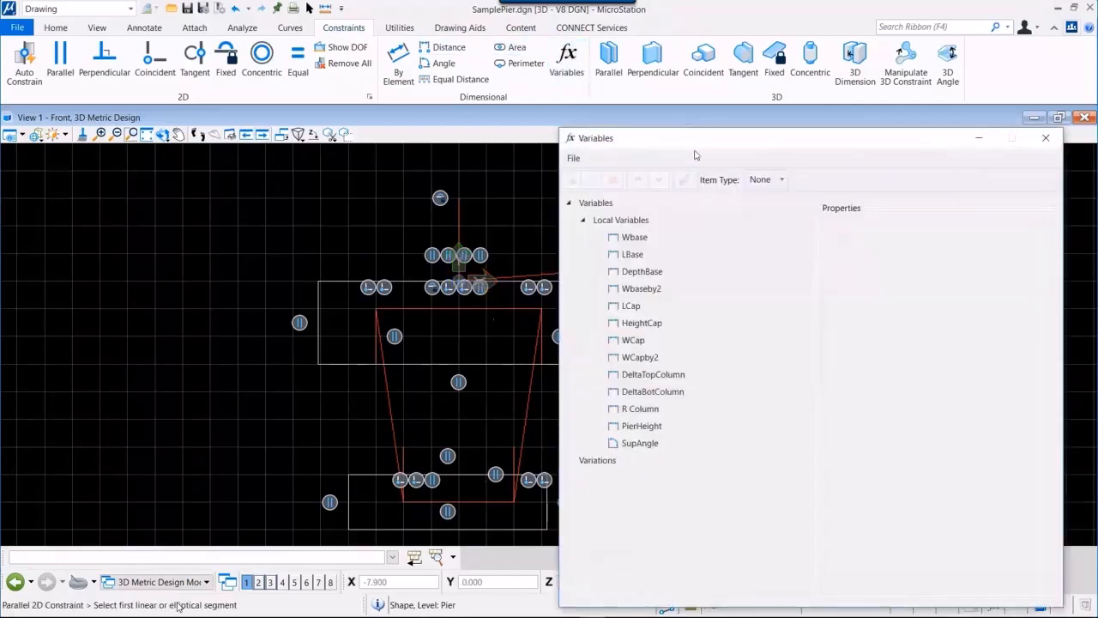
{"action": "left_click_drag", "start_coordinate": [698, 139], "coordinate": [885, 142]}
{"action": "left_click", "coordinate": [443, 63]}
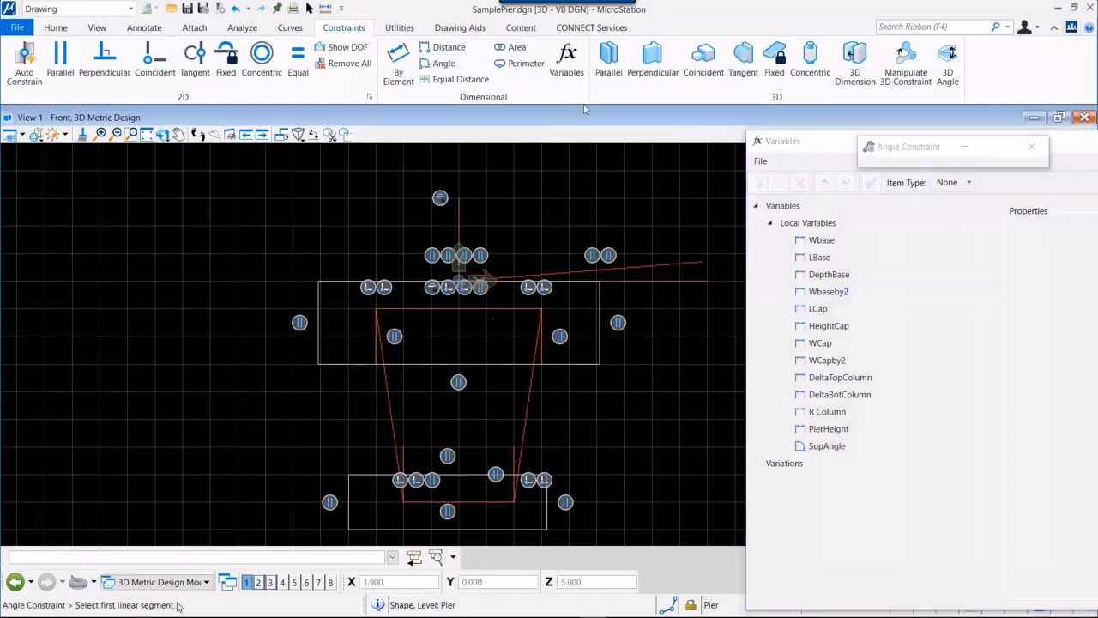
{"action": "left_click", "coordinate": [459, 217]}
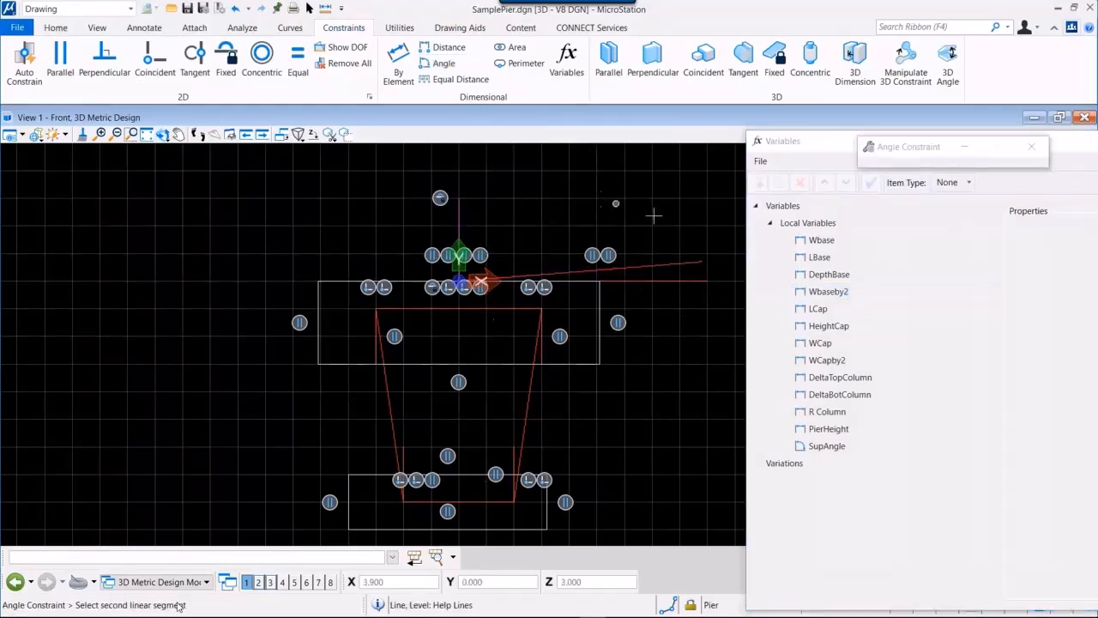
{"action": "left_click", "coordinate": [666, 263]}
{"action": "left_click", "coordinate": [532, 242]}
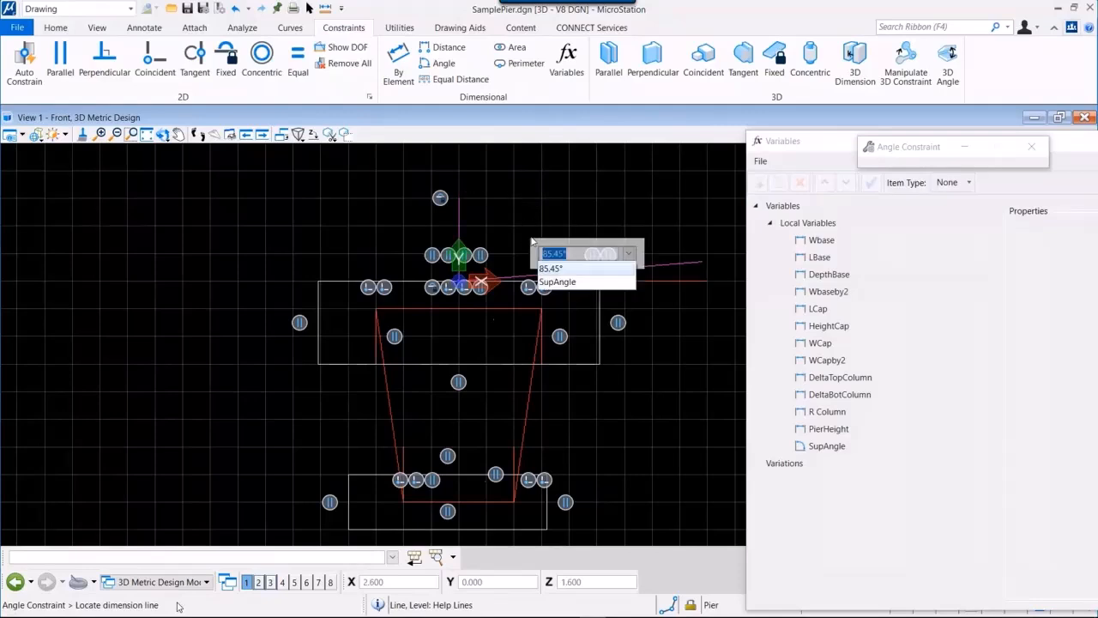
{"action": "left_click", "coordinate": [566, 281]}
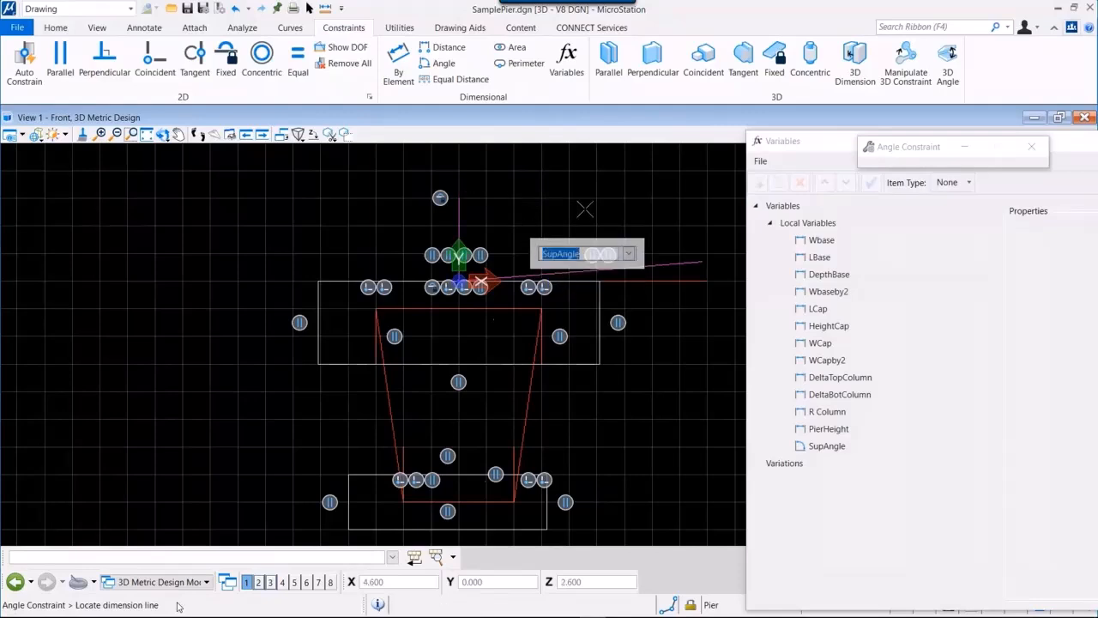
{"action": "key", "text": "Return"}
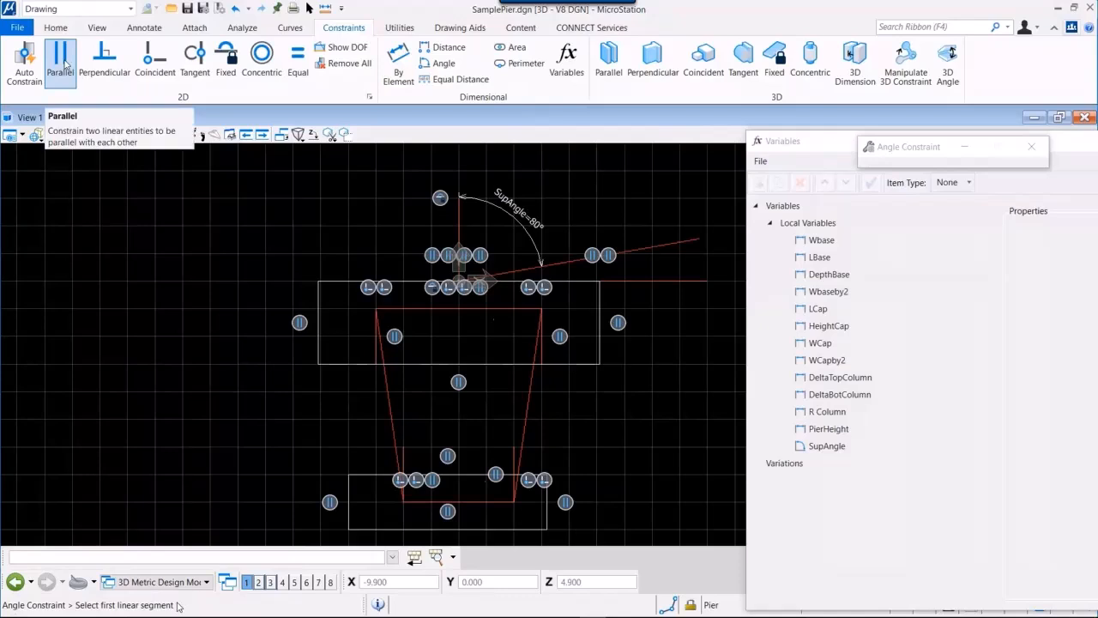
Step: Apply a coincident 2D constraint between the help lines' origin point and the upper block's top edge
{"action": "left_click", "coordinate": [150, 67]}
{"action": "left_click", "coordinate": [459, 281]}
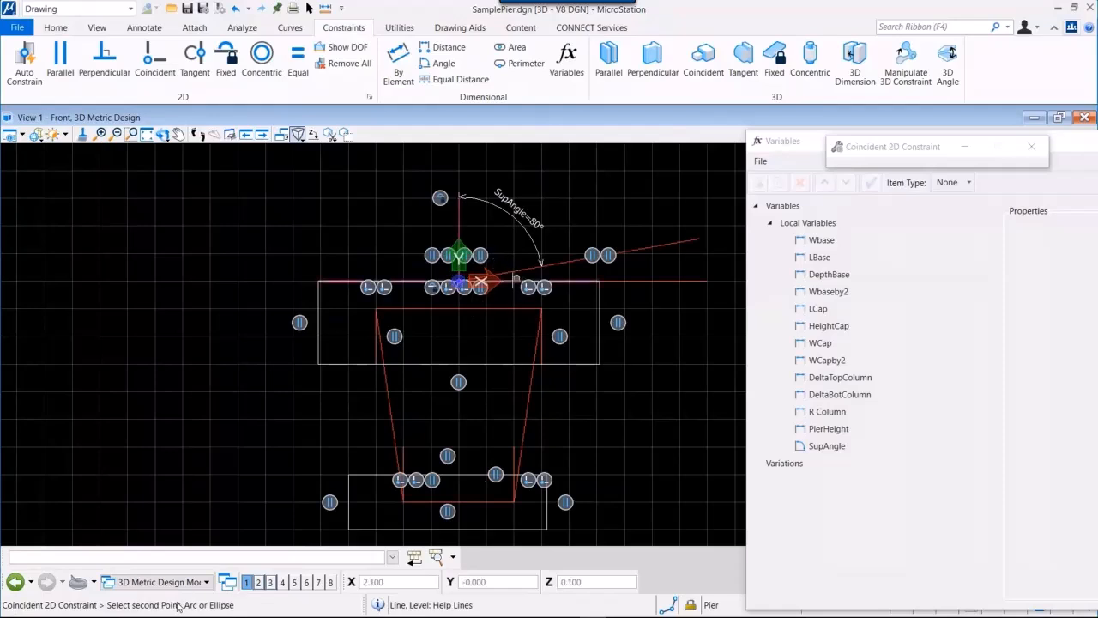
{"action": "left_click", "coordinate": [479, 284]}
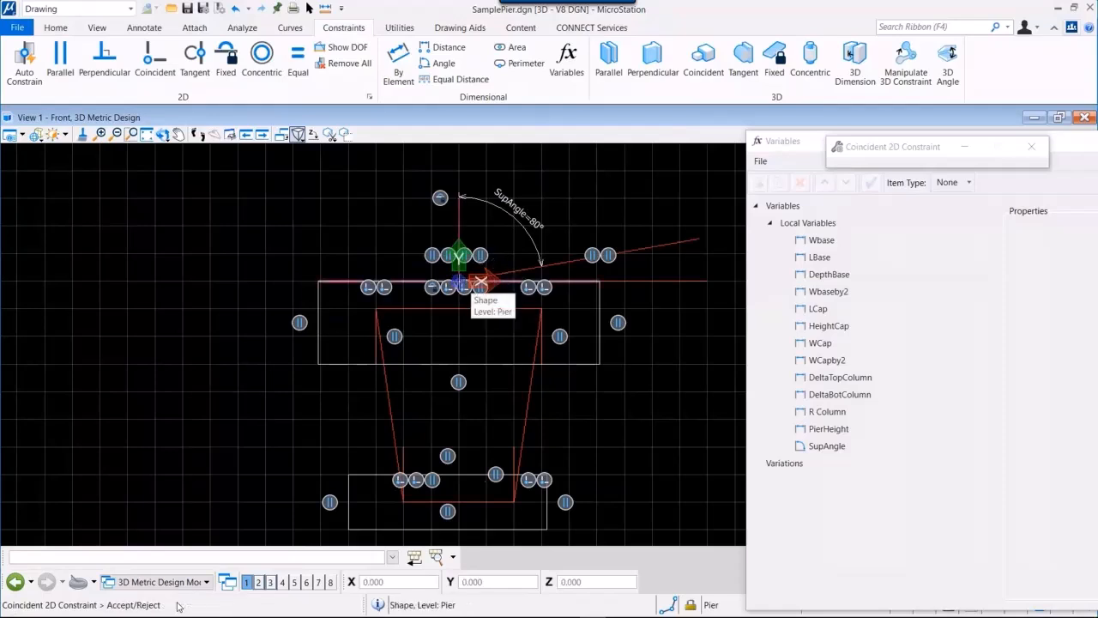
{"action": "left_click", "coordinate": [479, 283]}
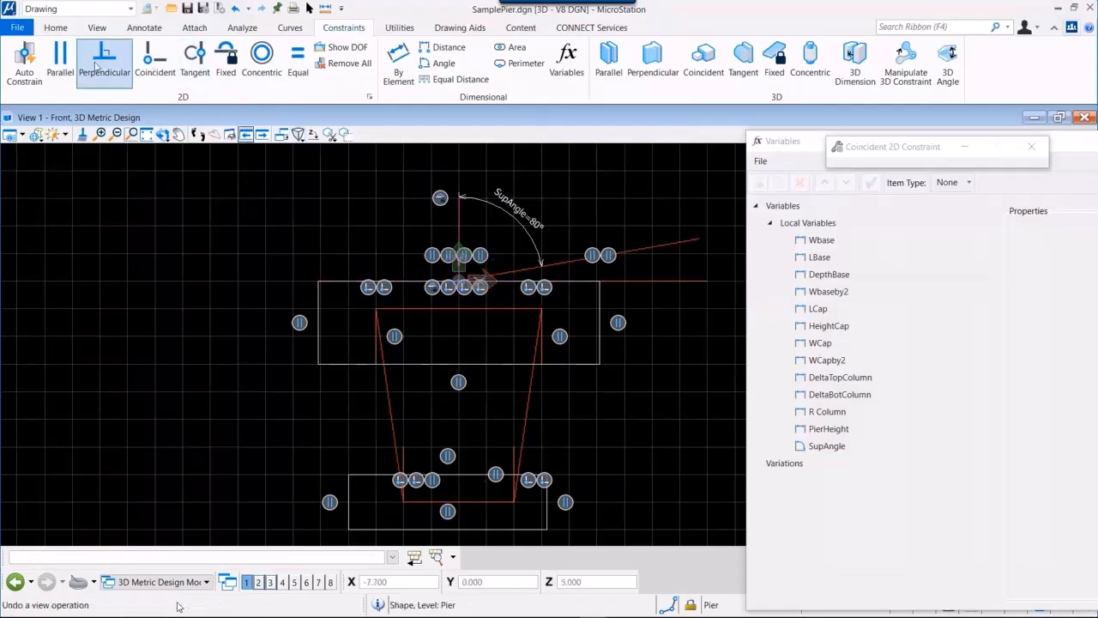
Step: Make the upper block's top edge parallel to the sloped help line with a parallel 2D constraint
{"action": "left_click", "coordinate": [60, 58]}
{"action": "left_click", "coordinate": [569, 261]}
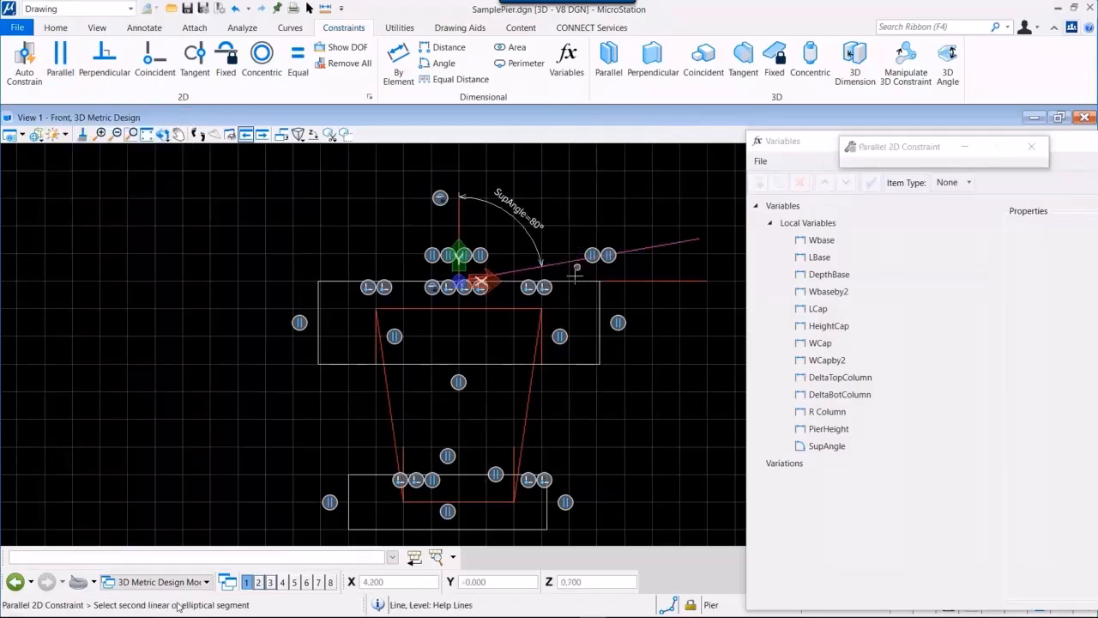
{"action": "left_click", "coordinate": [567, 280]}
{"action": "left_click", "coordinate": [571, 300]}
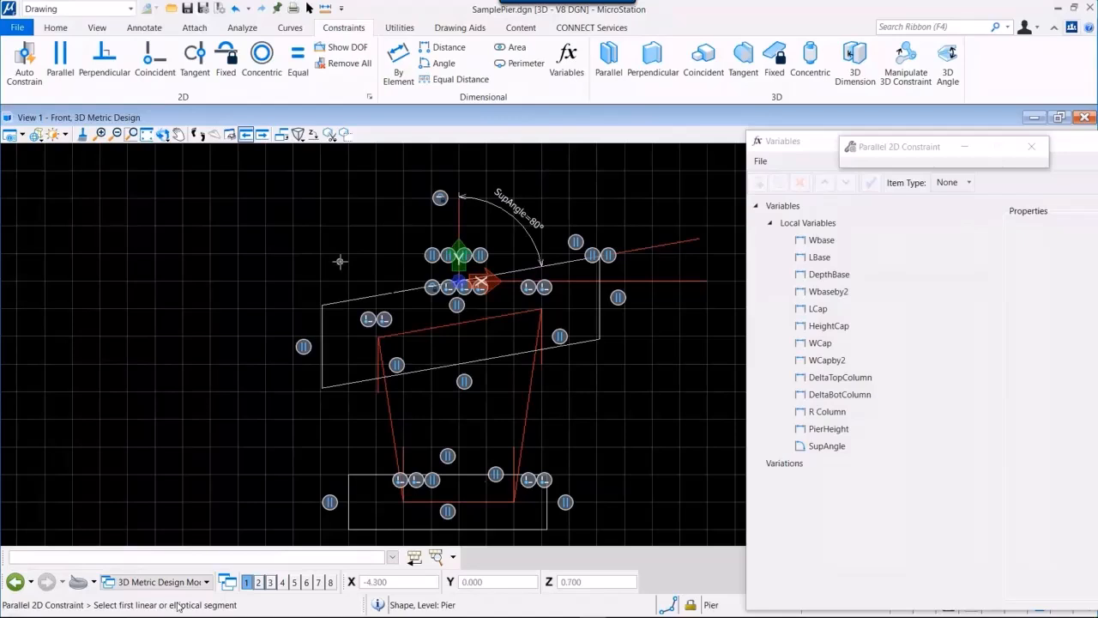
Step: Apply an Equal 2D constraint to the fixed vertical help line and the upper block's left edge
{"action": "left_click", "coordinate": [303, 61]}
{"action": "left_click", "coordinate": [460, 225]}
{"action": "left_click", "coordinate": [331, 337]}
{"action": "left_click", "coordinate": [331, 336]}
{"action": "left_click", "coordinate": [597, 300]}
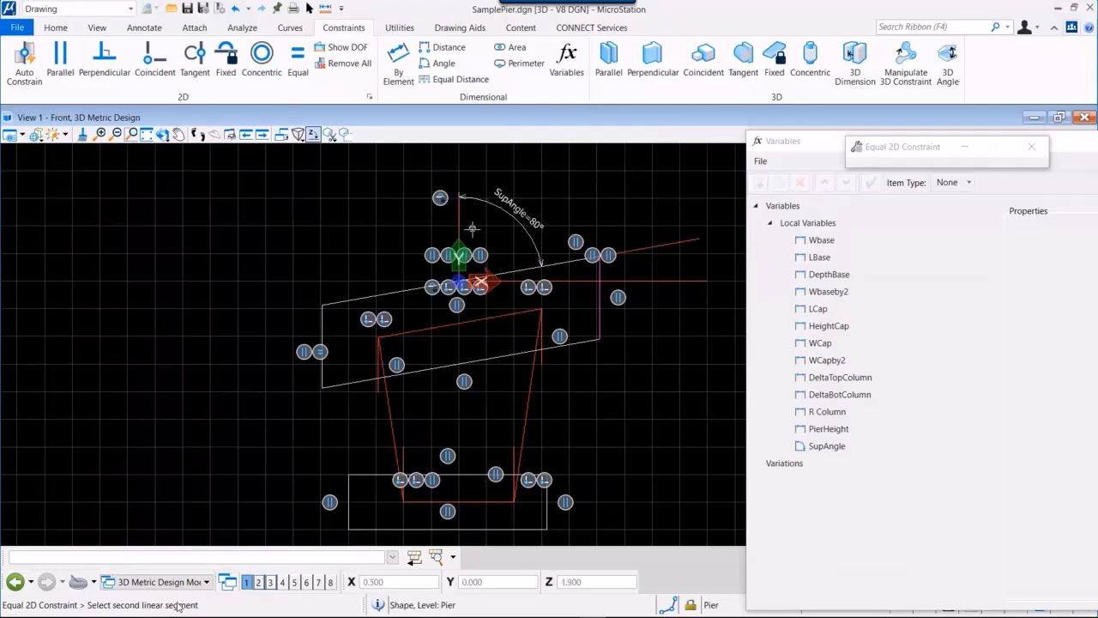
{"action": "right_click", "coordinate": [407, 224]}
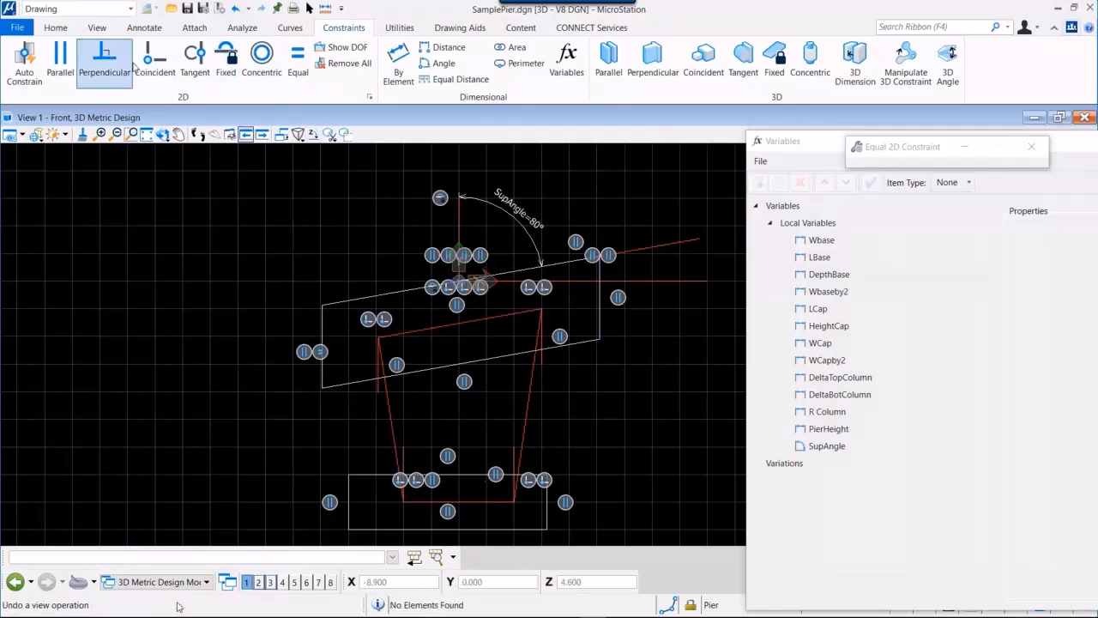
Step: Centre the upper block's two vertical edges about the fixed vertical help line with an Equal Distance constraint dimensioned above the block
{"action": "left_click", "coordinate": [444, 81]}
{"action": "left_click", "coordinate": [454, 226]}
{"action": "left_click", "coordinate": [322, 330]}
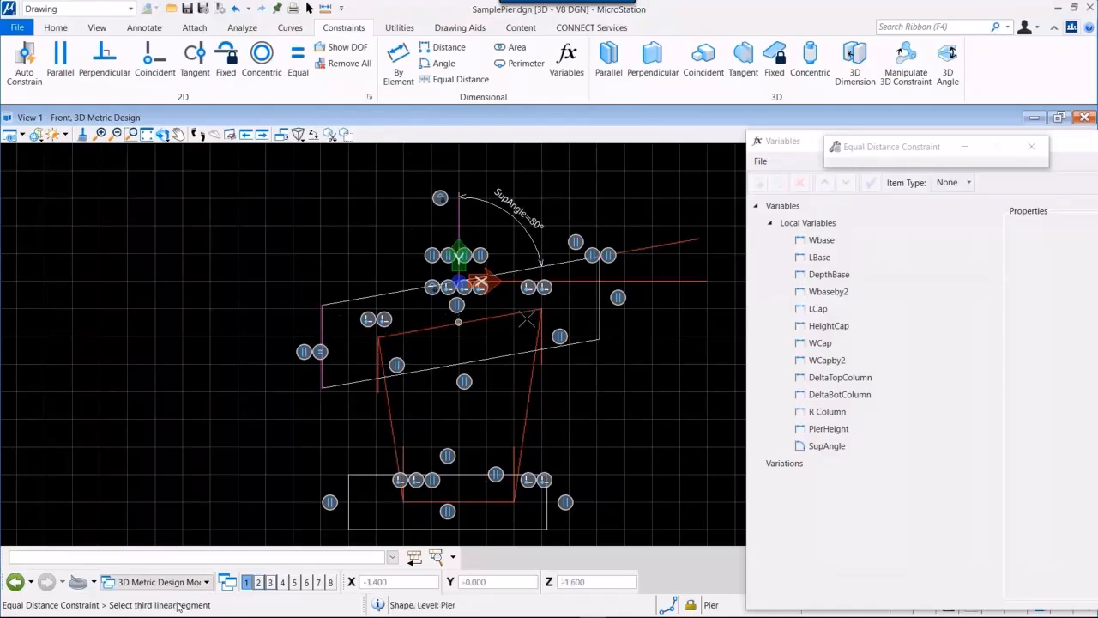
{"action": "left_click", "coordinate": [599, 309]}
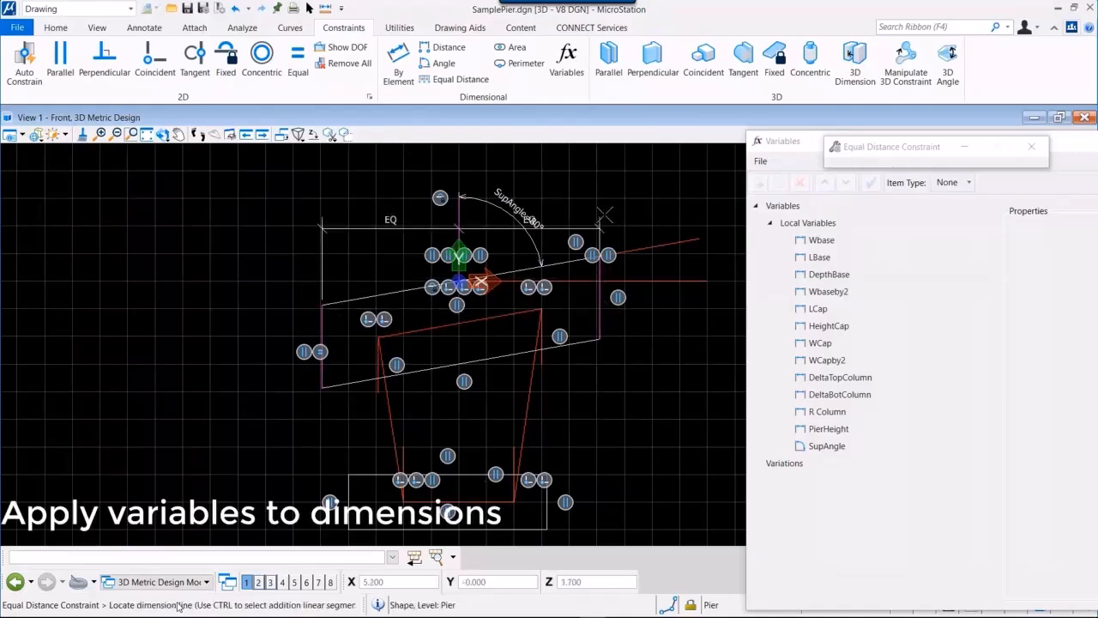
{"action": "left_click", "coordinate": [603, 172]}
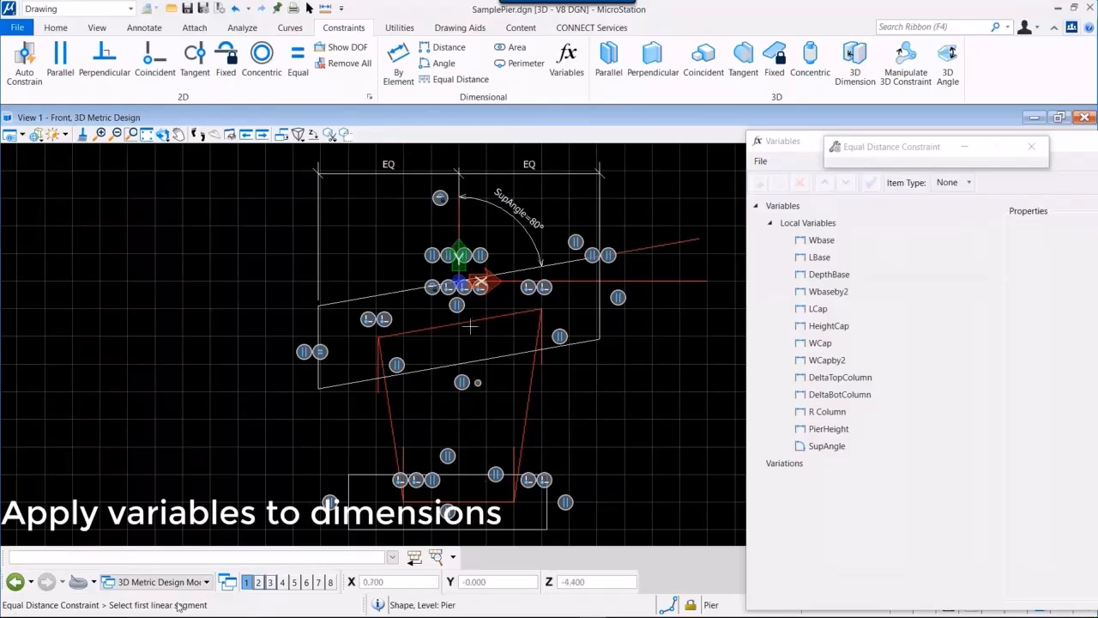
Step: Add an Equal Distance constraint centring the lower block's vertical edges about the fixed vertical help line, dimensioned below the block
{"action": "left_click", "coordinate": [461, 219]}
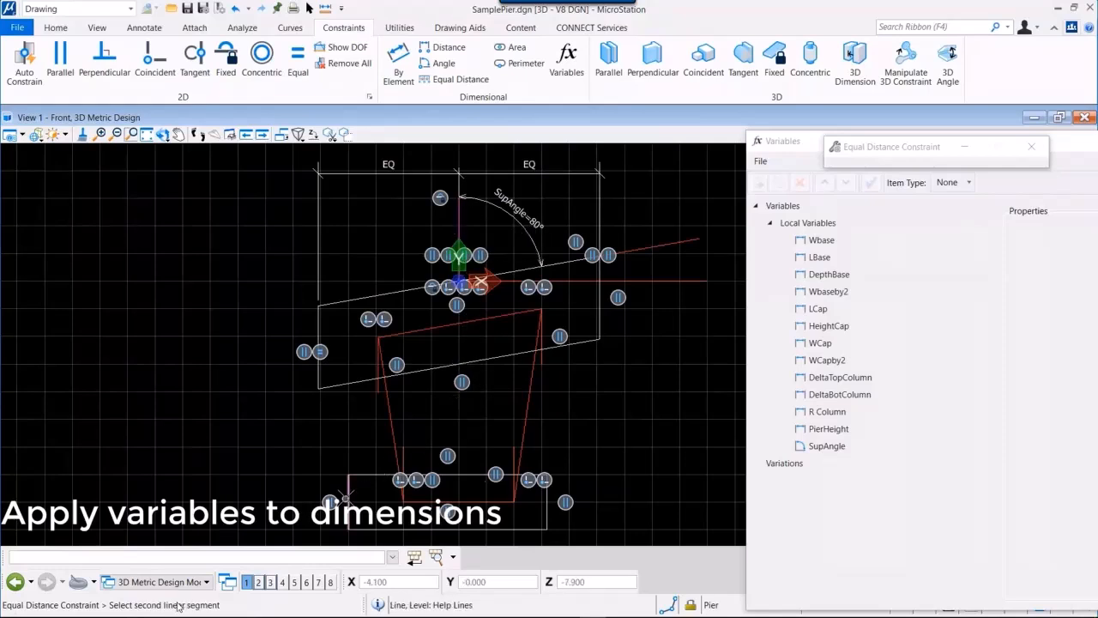
{"action": "left_click", "coordinate": [544, 500]}
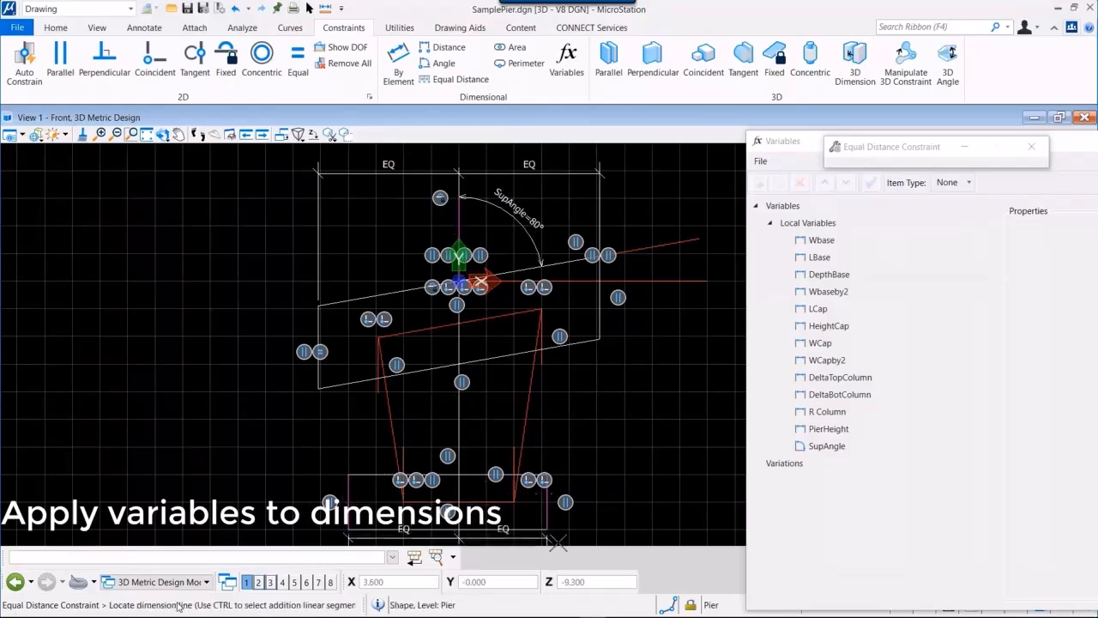
{"action": "left_click", "coordinate": [556, 540]}
Step: Apply an Equal Distance constraint to the short vertical help lines at the tapered outline's upper corners, centred on the fixed vertical line
{"action": "scroll", "coordinate": [536, 364], "scroll_direction": "down", "scroll_amount": 2}
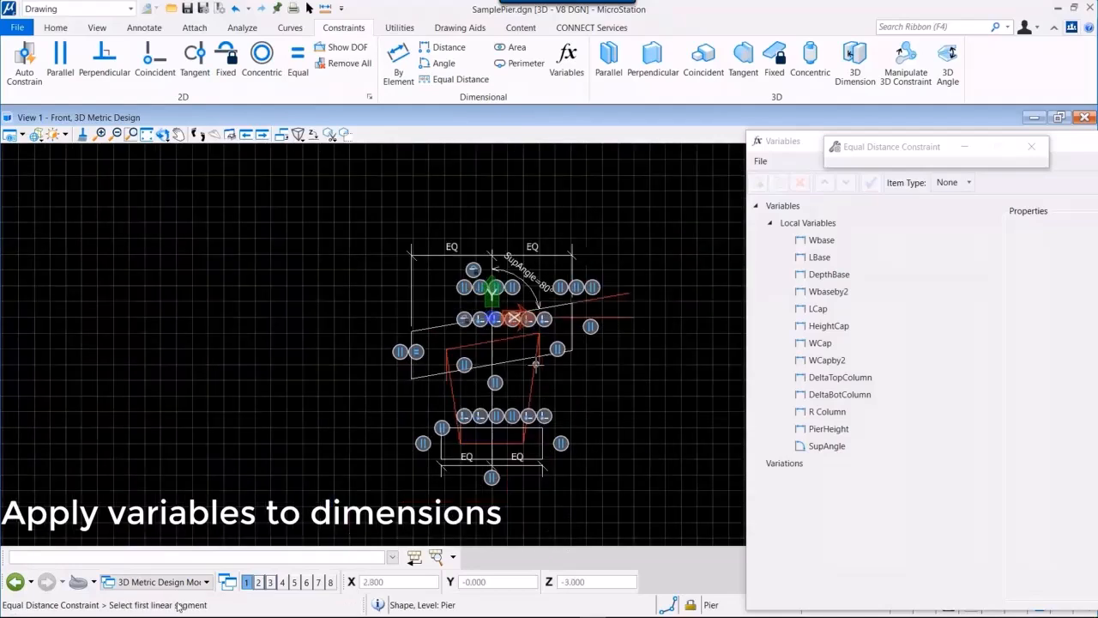
{"action": "scroll", "coordinate": [549, 405], "scroll_direction": "up", "scroll_amount": 2}
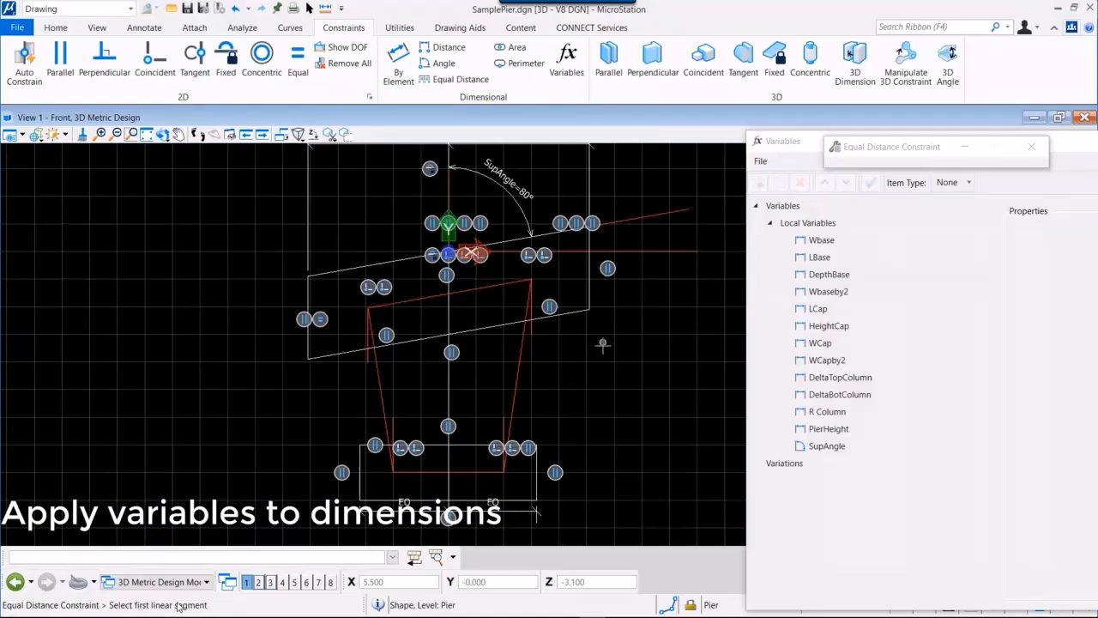
{"action": "scroll", "coordinate": [603, 346], "scroll_direction": "down", "scroll_amount": 2}
{"action": "scroll", "coordinate": [576, 202], "scroll_direction": "up", "scroll_amount": 2}
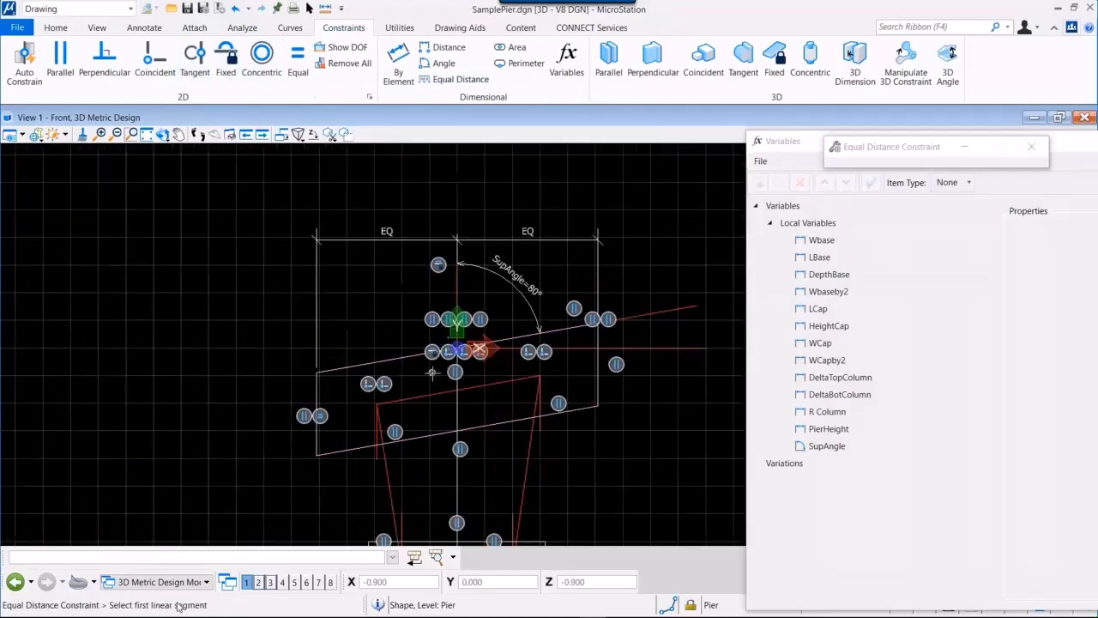
{"action": "left_click", "coordinate": [457, 292]}
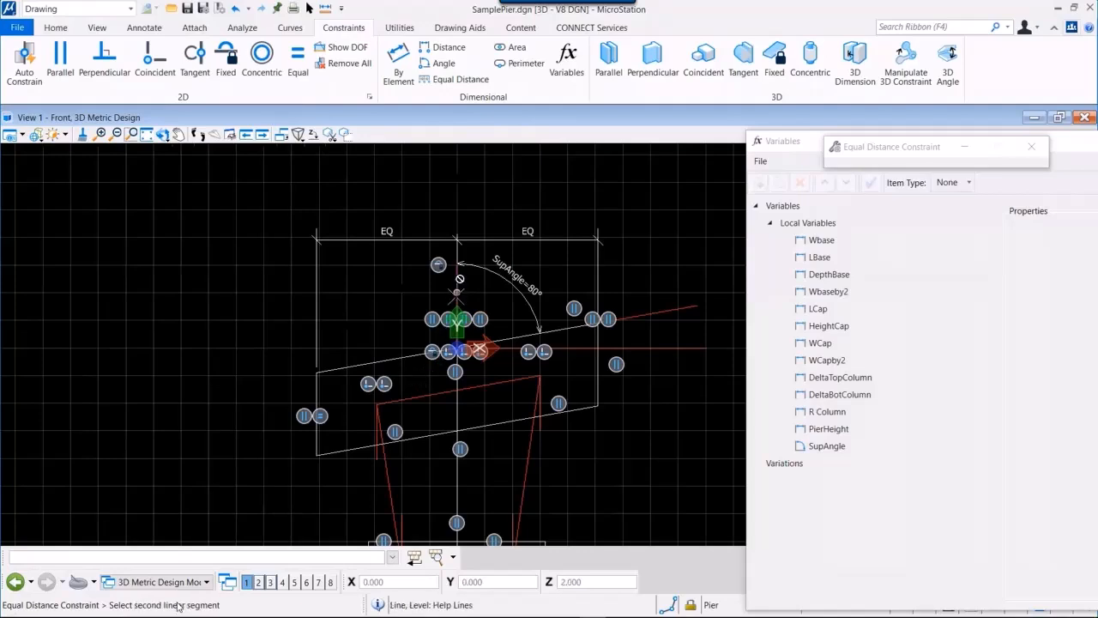
{"action": "left_click", "coordinate": [375, 438]}
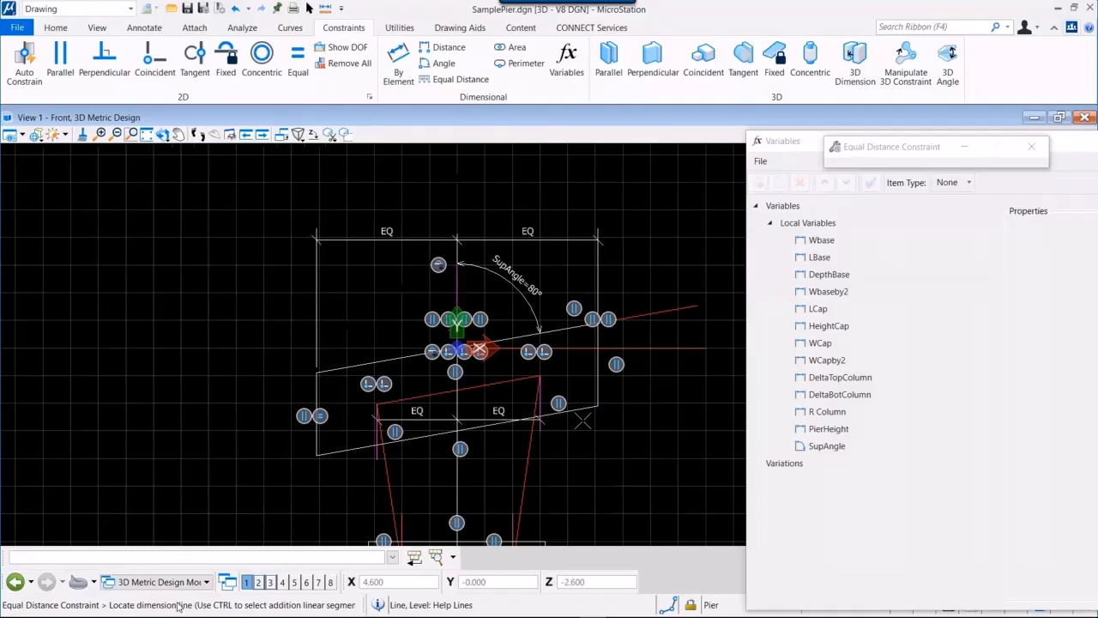
{"action": "left_click", "coordinate": [585, 422]}
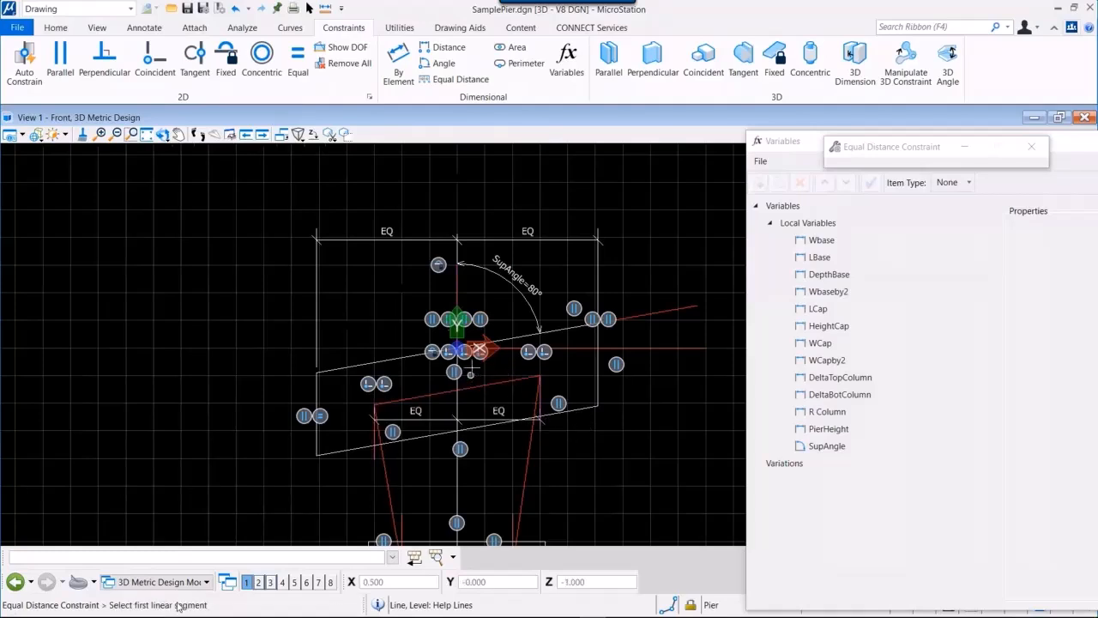
Step: Apply an Equal Distance constraint to the short vertical help lines at the tapered outline's lower corners, centred on the fixed vertical line
{"action": "left_click", "coordinate": [455, 296]}
{"action": "scroll", "coordinate": [427, 300], "scroll_direction": "down", "scroll_amount": 3}
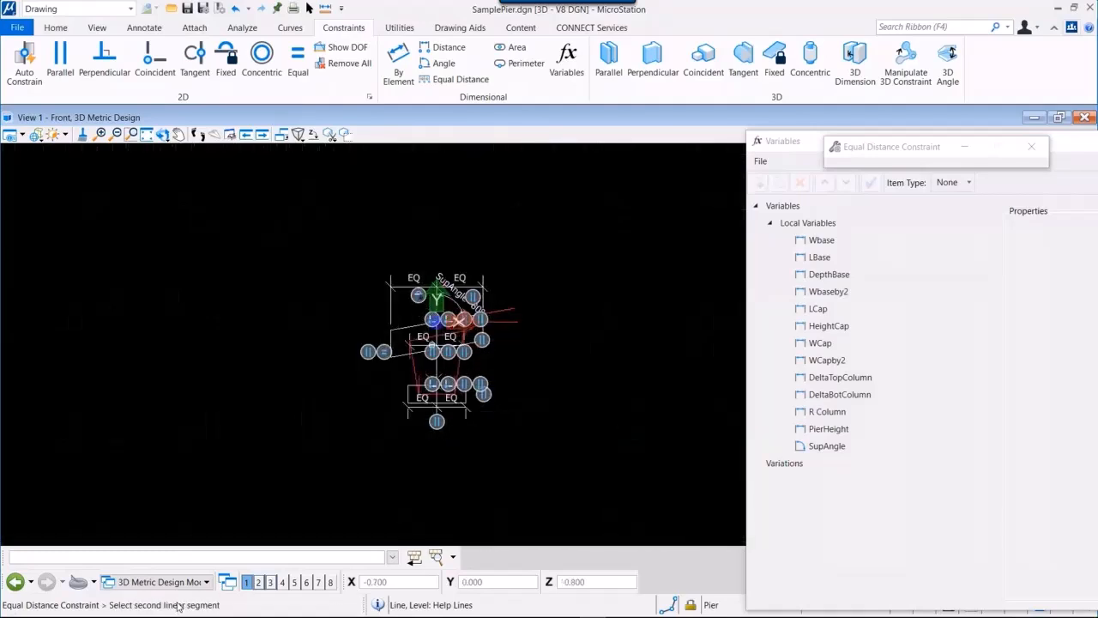
{"action": "scroll", "coordinate": [434, 387], "scroll_direction": "up", "scroll_amount": 2}
{"action": "left_click", "coordinate": [390, 359]}
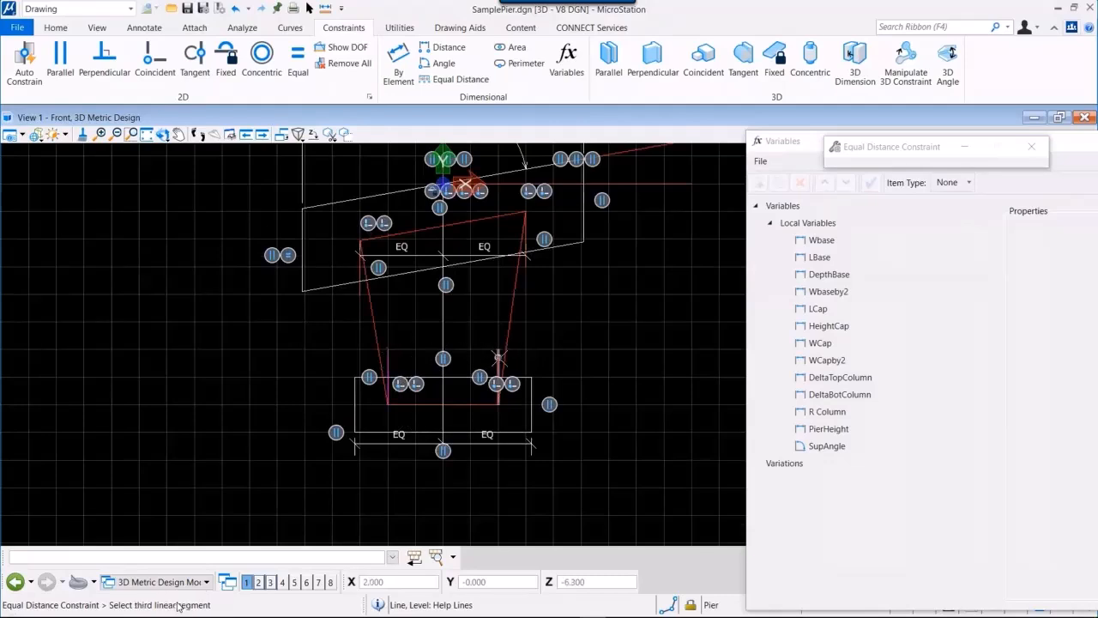
{"action": "left_click", "coordinate": [498, 356]}
{"action": "left_click", "coordinate": [558, 359]}
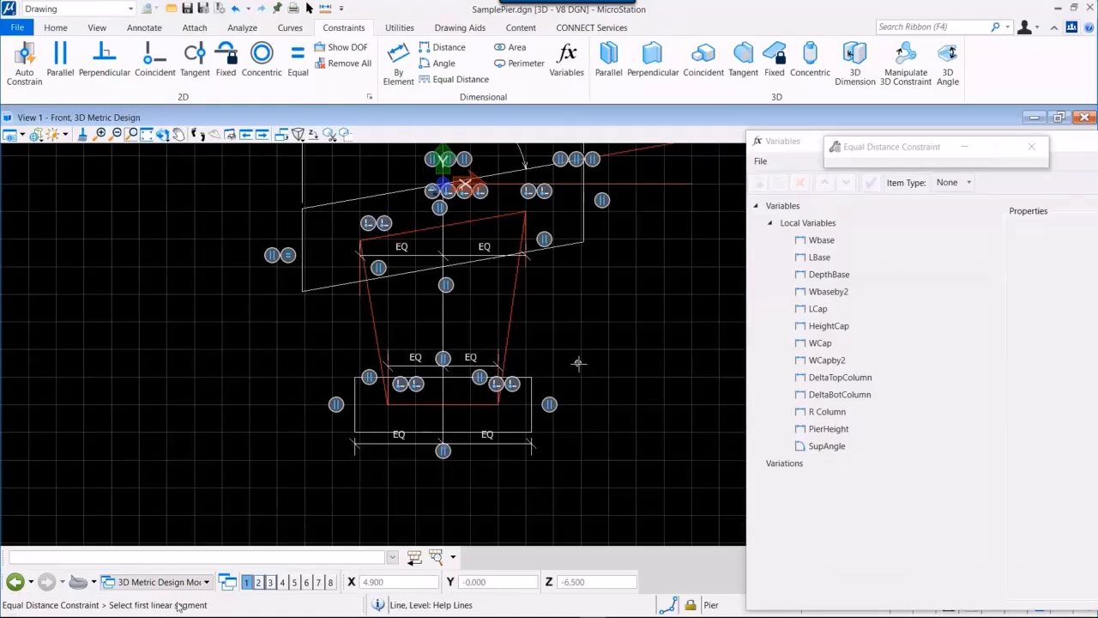
Step: Dimension the upper block's sloping top edge by element and drive its length with the LCap variable
{"action": "scroll", "coordinate": [573, 373], "scroll_direction": "down", "scroll_amount": 2}
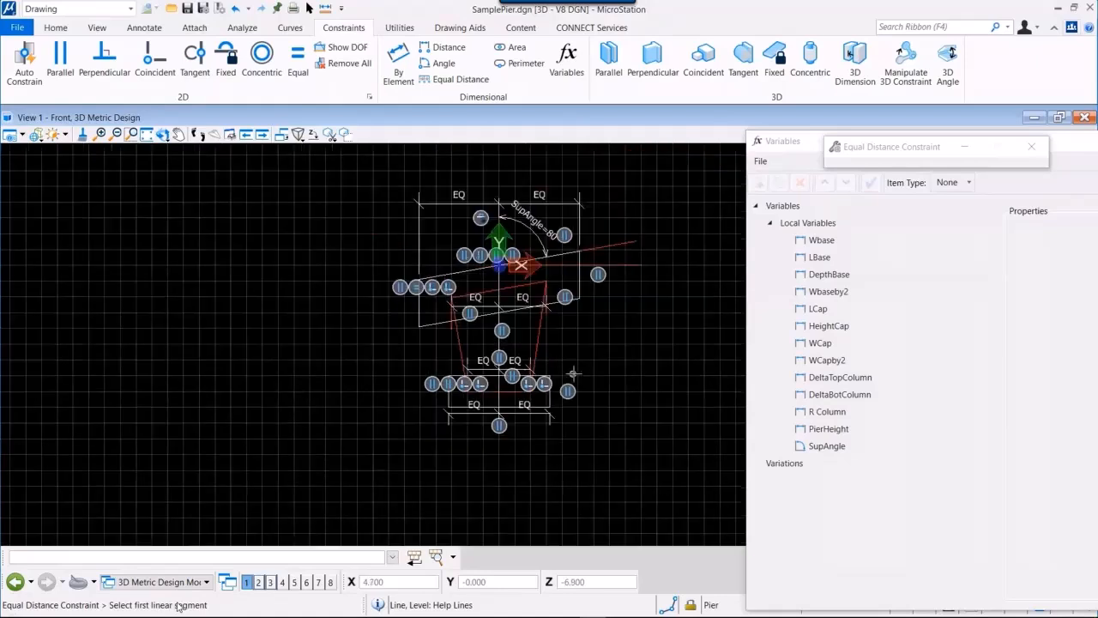
{"action": "scroll", "coordinate": [580, 310], "scroll_direction": "up", "scroll_amount": 2}
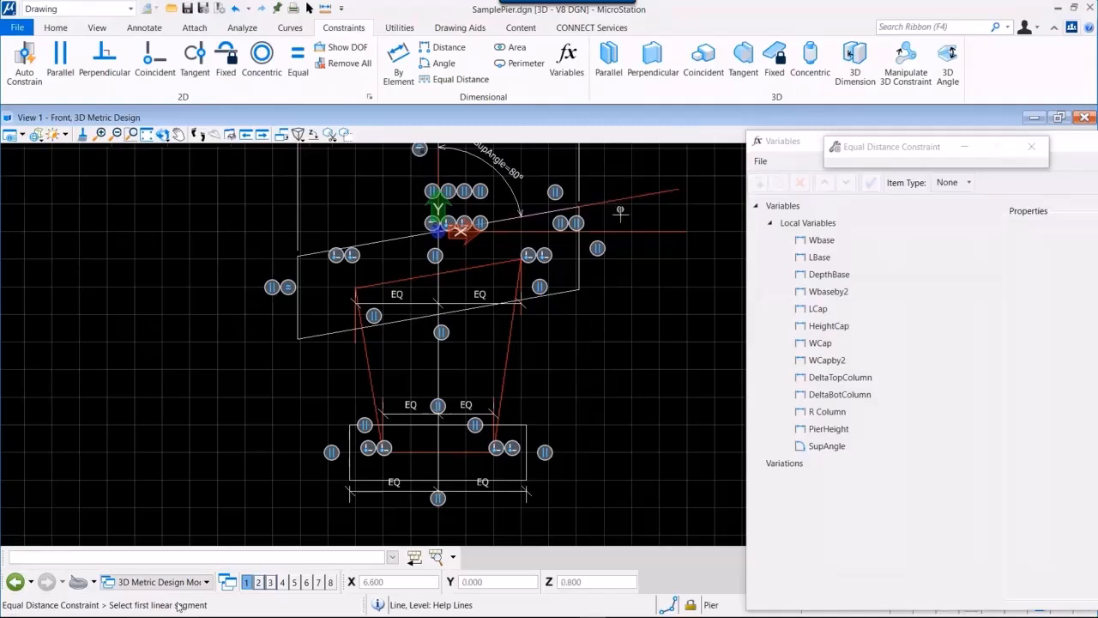
{"action": "scroll", "coordinate": [620, 306], "scroll_direction": "down", "scroll_amount": 2}
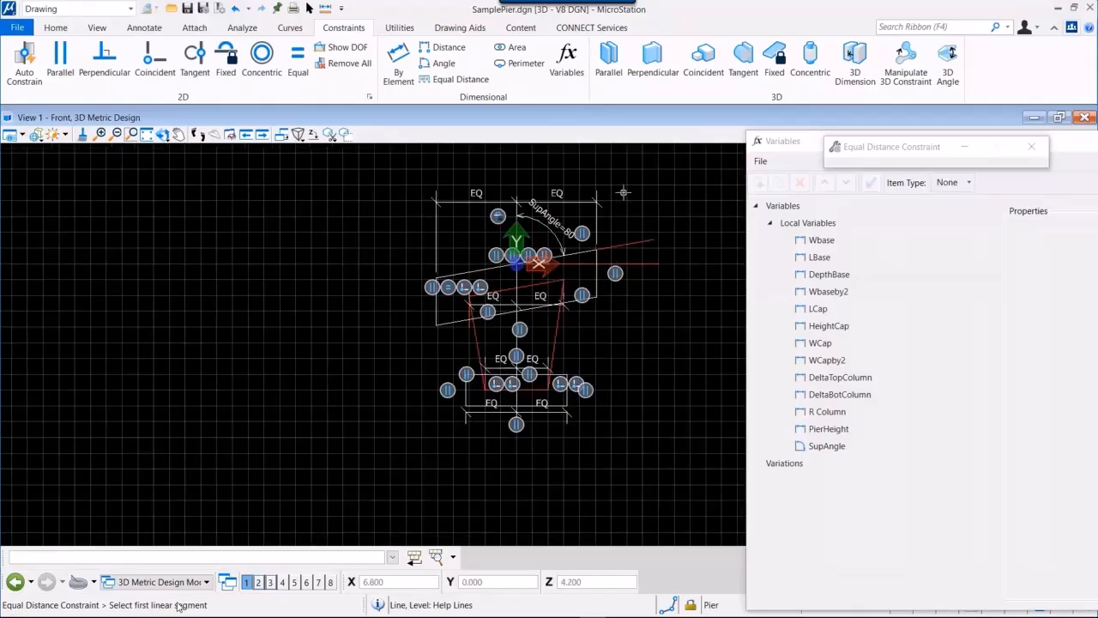
{"action": "scroll", "coordinate": [624, 191], "scroll_direction": "up", "scroll_amount": 2}
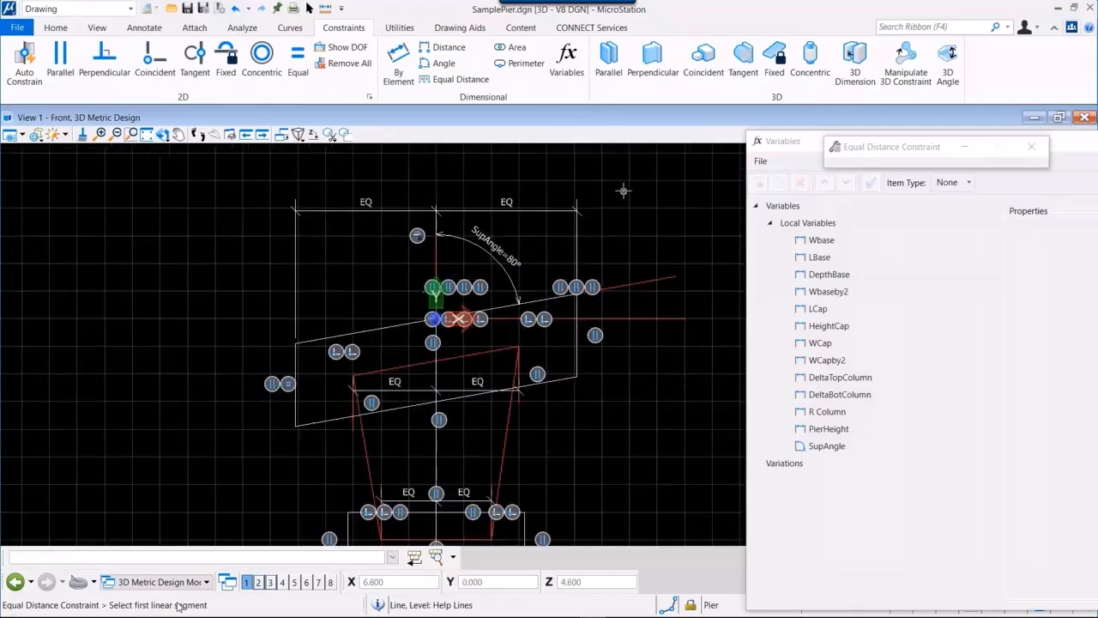
{"action": "left_click", "coordinate": [398, 60]}
{"action": "left_click", "coordinate": [524, 302]}
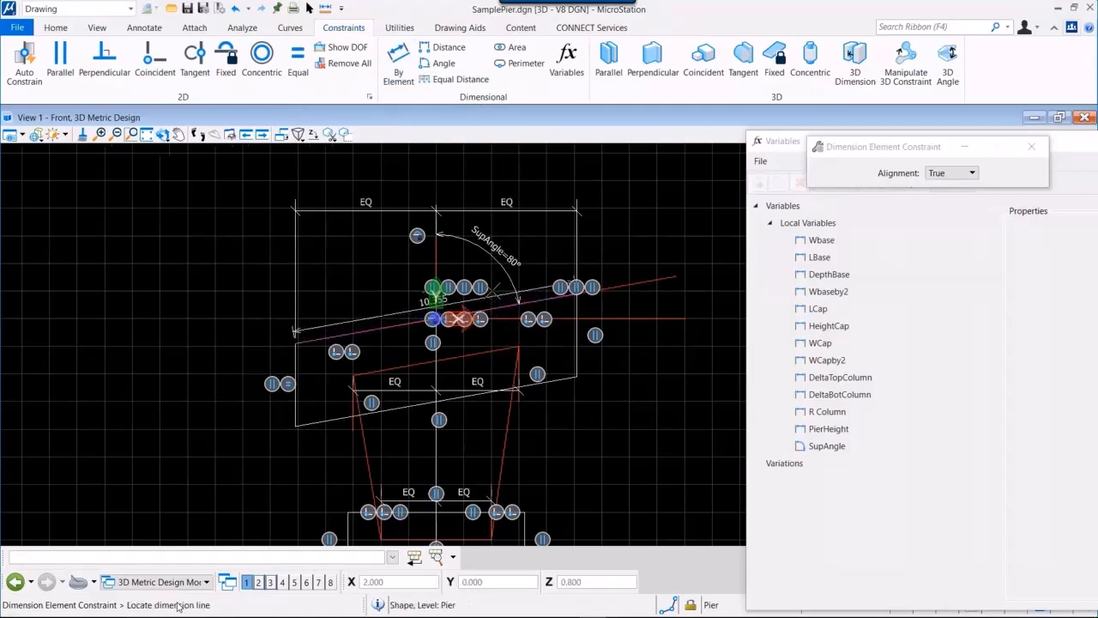
{"action": "left_click", "coordinate": [478, 261]}
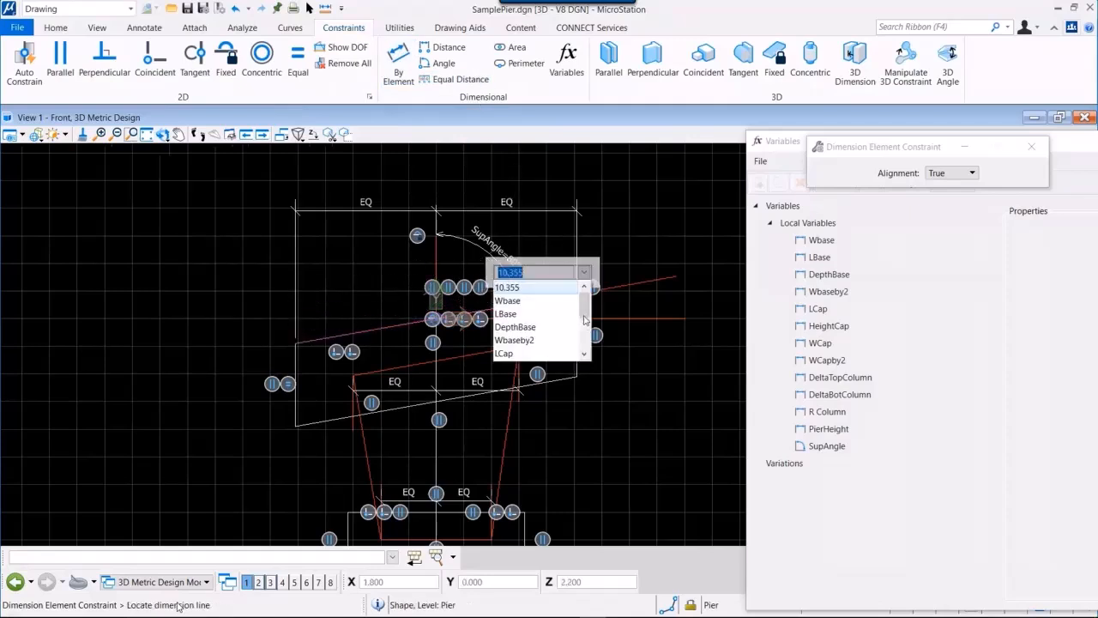
{"action": "left_click_drag", "start_coordinate": [584, 319], "coordinate": [584, 337]}
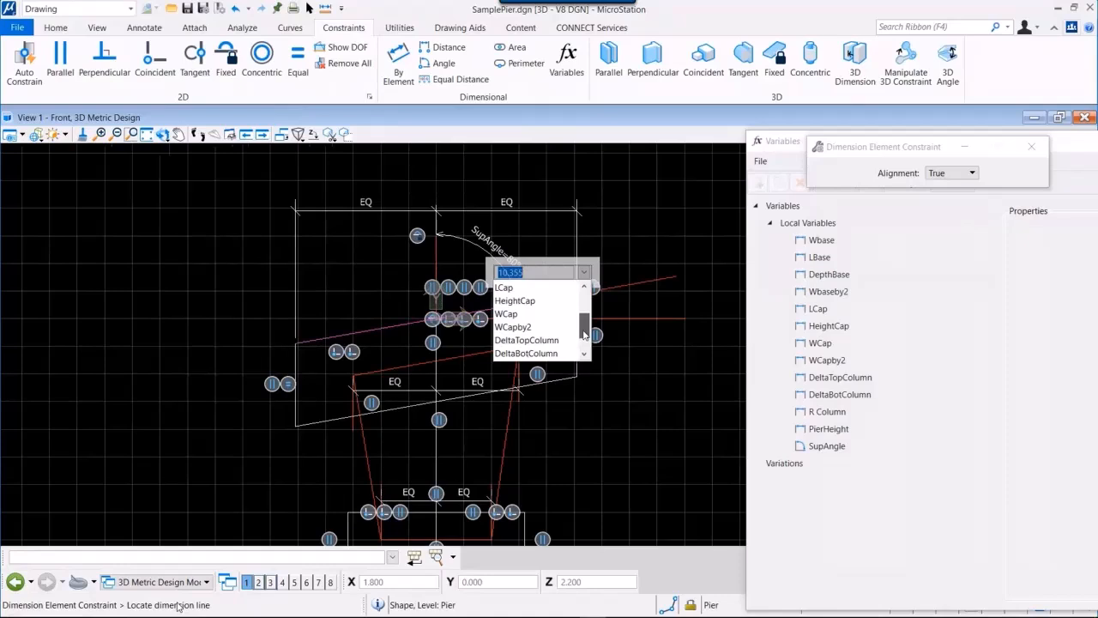
{"action": "left_click", "coordinate": [506, 289]}
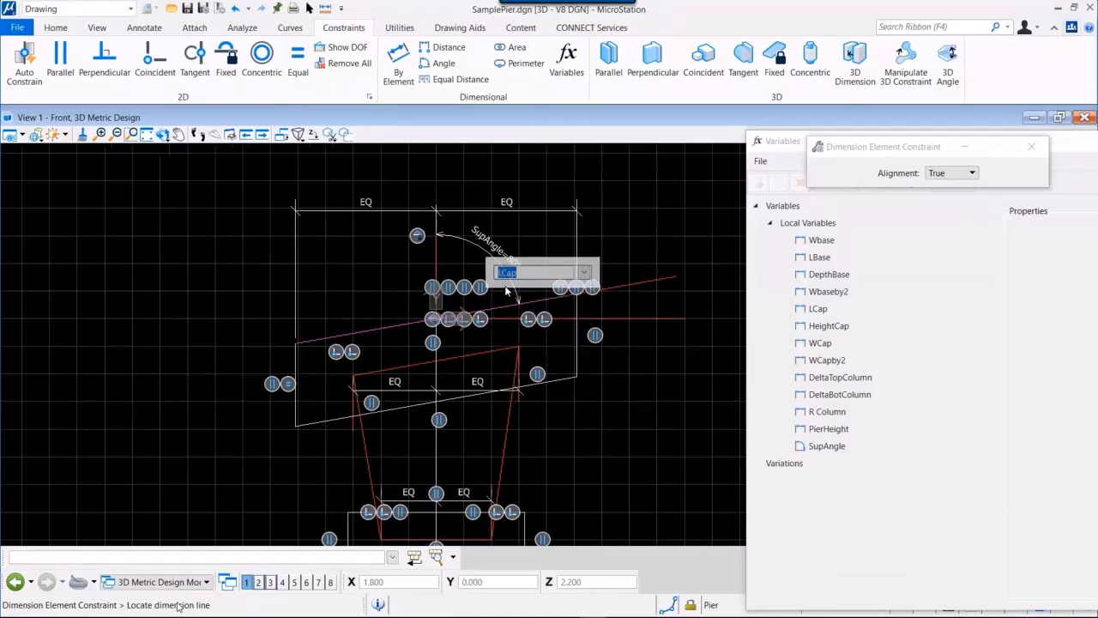
{"action": "key", "text": "Return"}
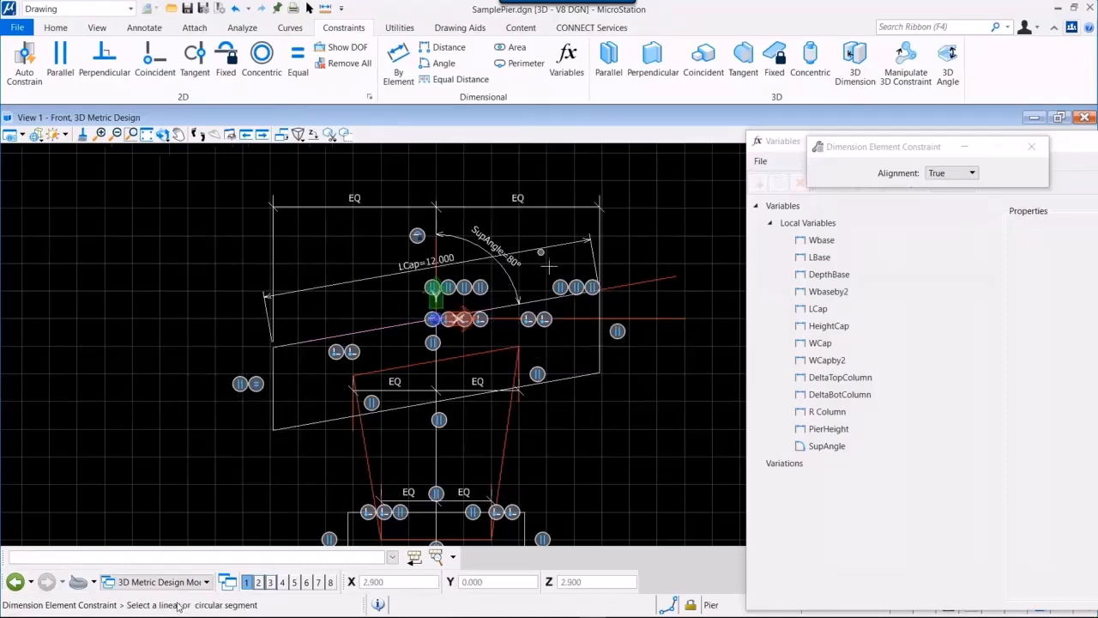
Step: Try to drive the lower block's bottom edge length with the LBase variable and undo the constraint
{"action": "scroll", "coordinate": [527, 265], "scroll_direction": "down", "scroll_amount": 3}
{"action": "scroll", "coordinate": [481, 426], "scroll_direction": "up", "scroll_amount": 3}
{"action": "left_click", "coordinate": [481, 446]}
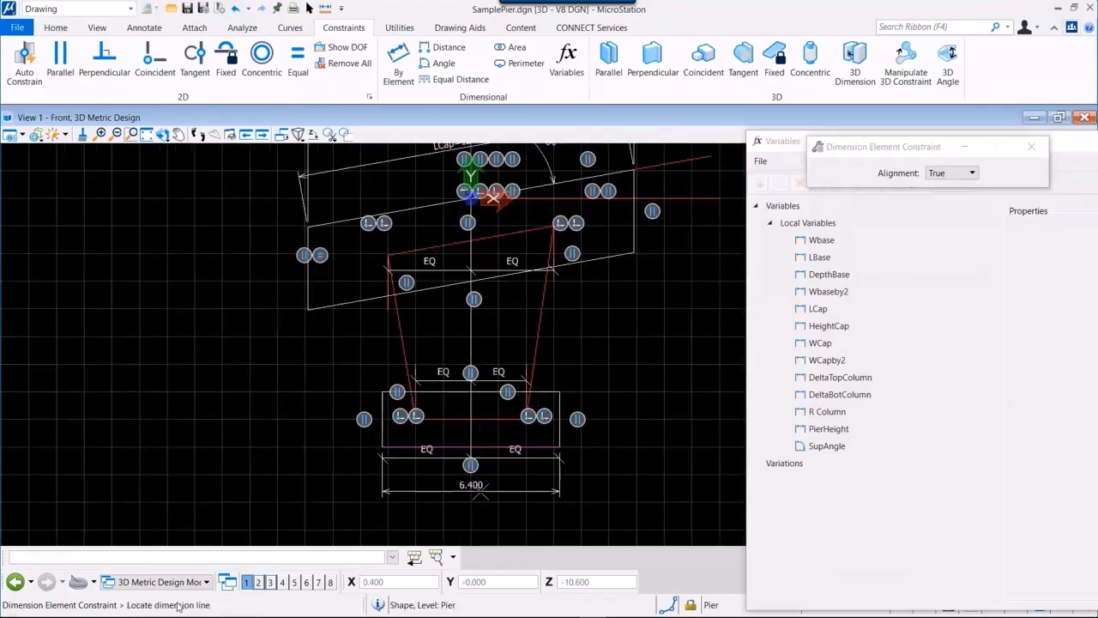
{"action": "left_click", "coordinate": [481, 487]}
{"action": "left_click", "coordinate": [507, 550]}
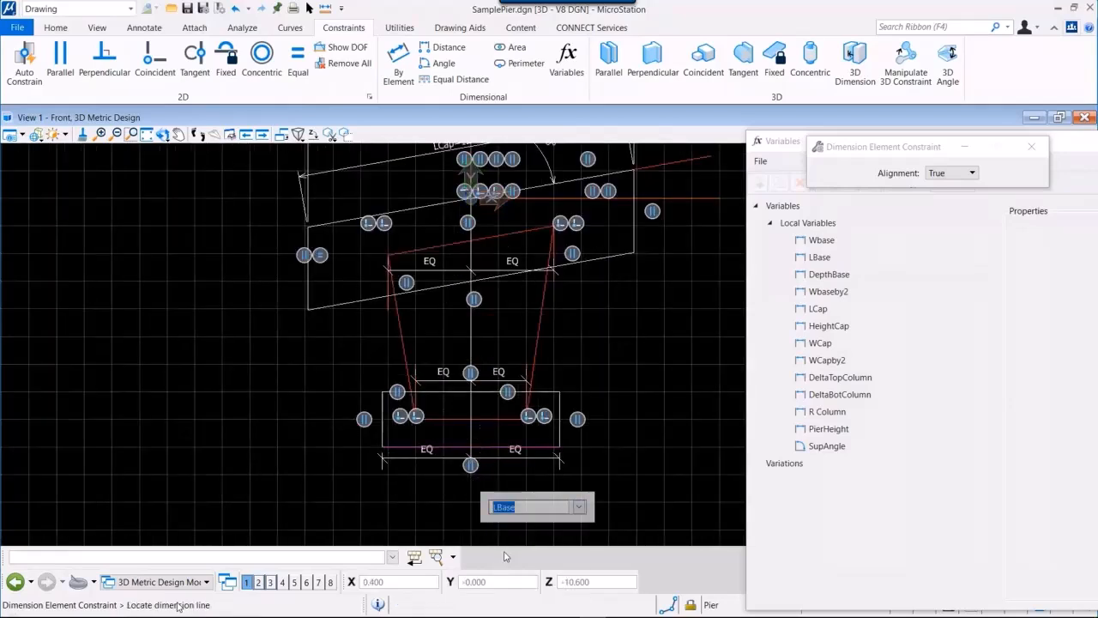
{"action": "key", "text": "Return"}
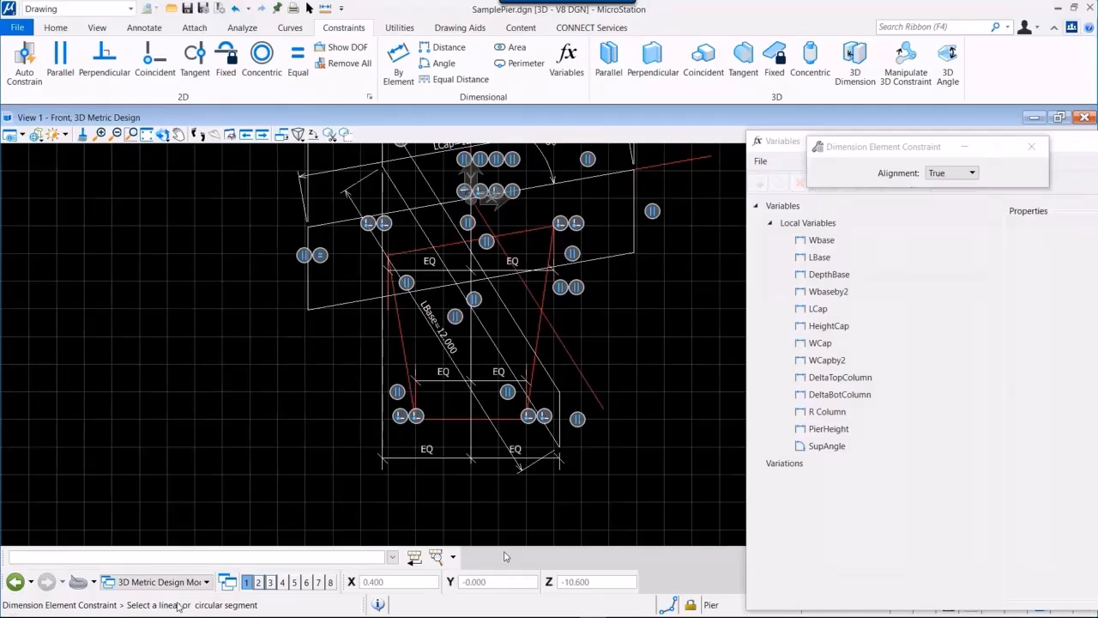
{"action": "key", "text": "ctrl+z"}
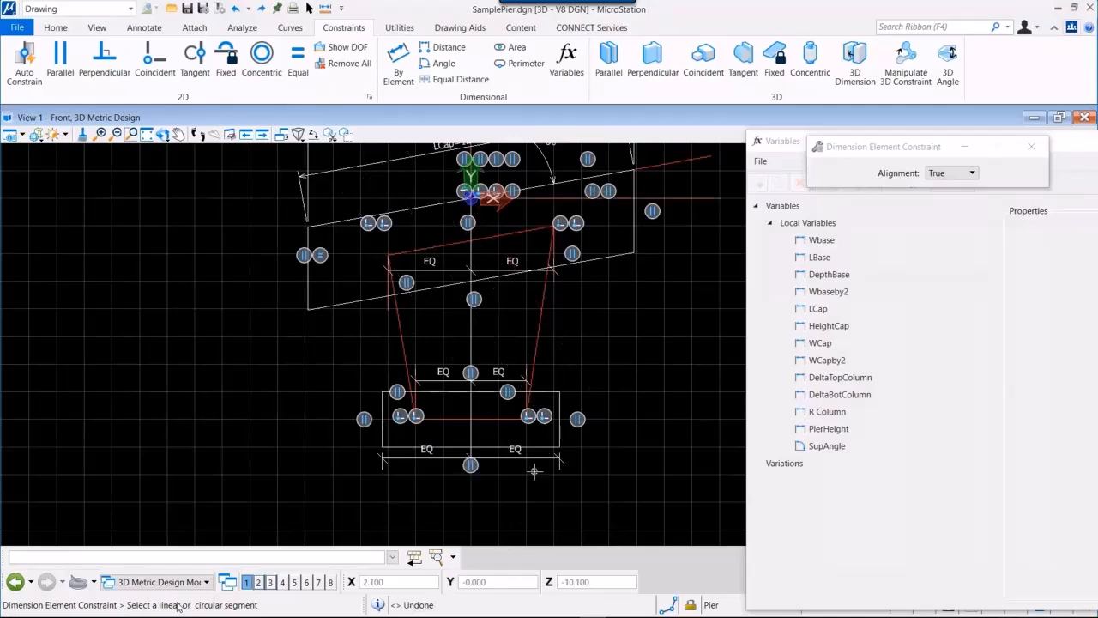
Step: Apply a Perpendicular constraint between the lower block's top edge and its left vertical edge
{"action": "left_click", "coordinate": [103, 54]}
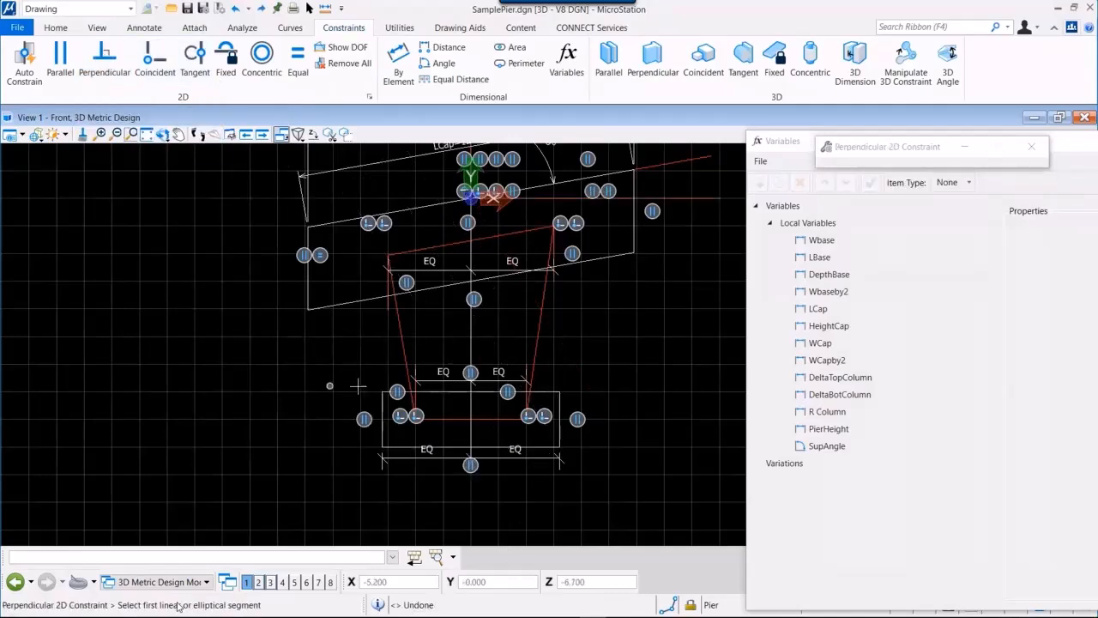
{"action": "left_click", "coordinate": [403, 392]}
{"action": "left_click", "coordinate": [382, 412]}
{"action": "left_click", "coordinate": [381, 412]}
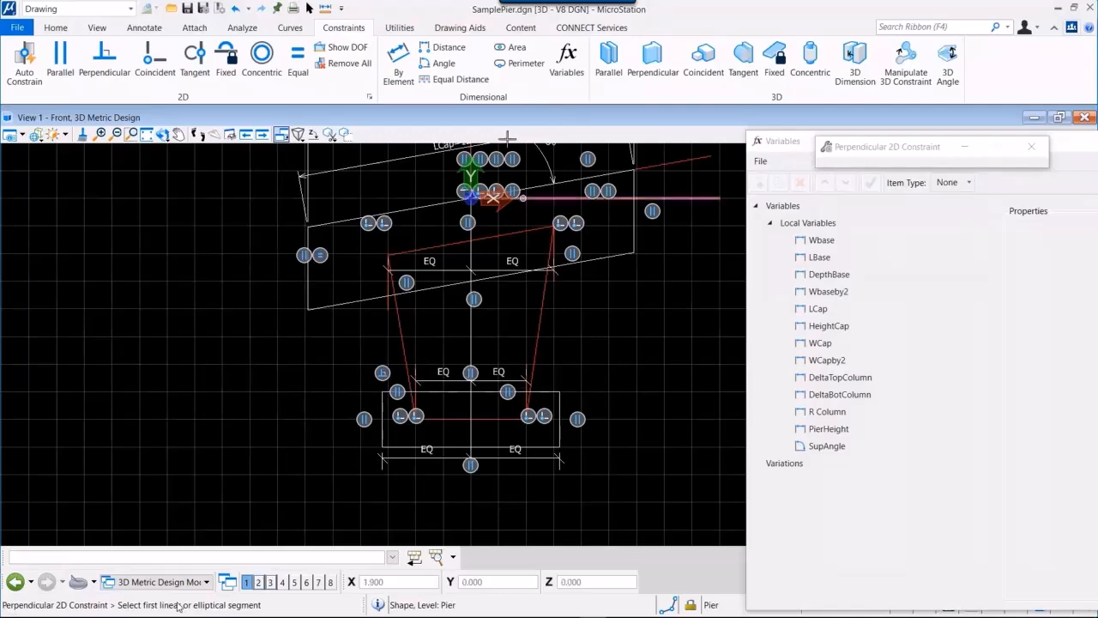
Step: Dimension the lower block's bottom edge by element below the block, driving its length with the LBase variable
{"action": "left_click", "coordinate": [441, 47]}
{"action": "left_click", "coordinate": [494, 446]}
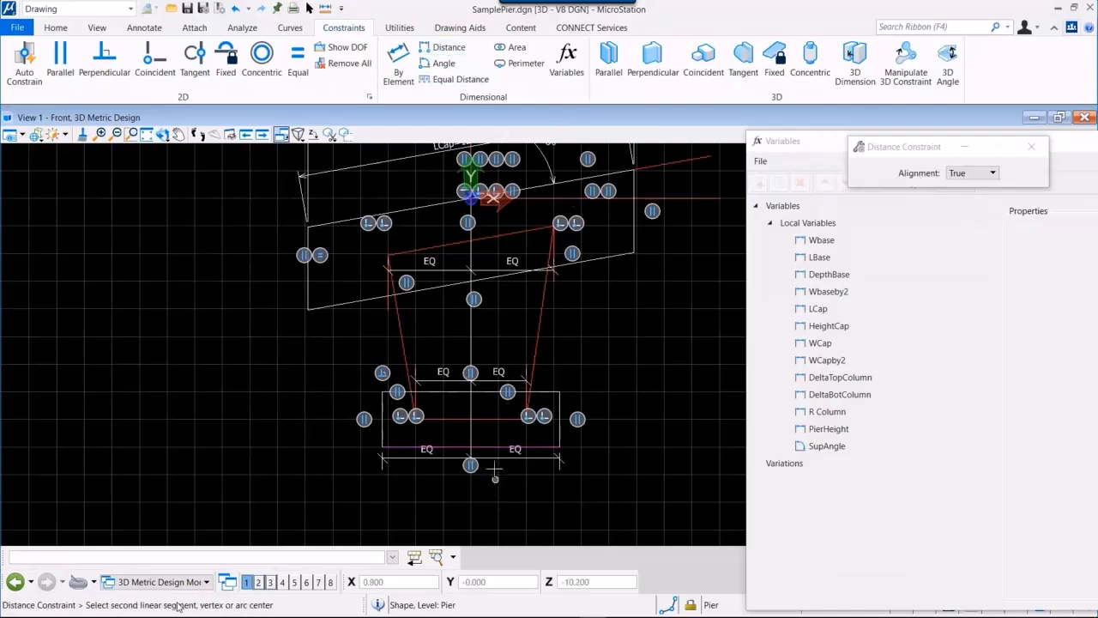
{"action": "left_click", "coordinate": [398, 60]}
{"action": "left_click", "coordinate": [484, 445]}
{"action": "left_click", "coordinate": [502, 502]}
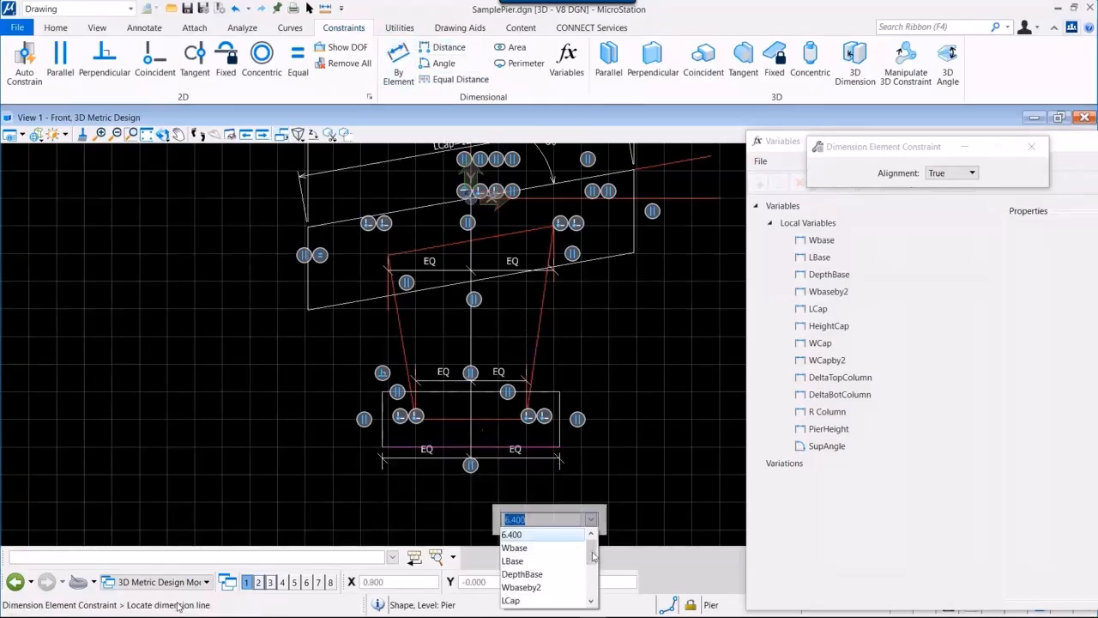
{"action": "left_click", "coordinate": [513, 562]}
{"action": "key", "text": "Return"}
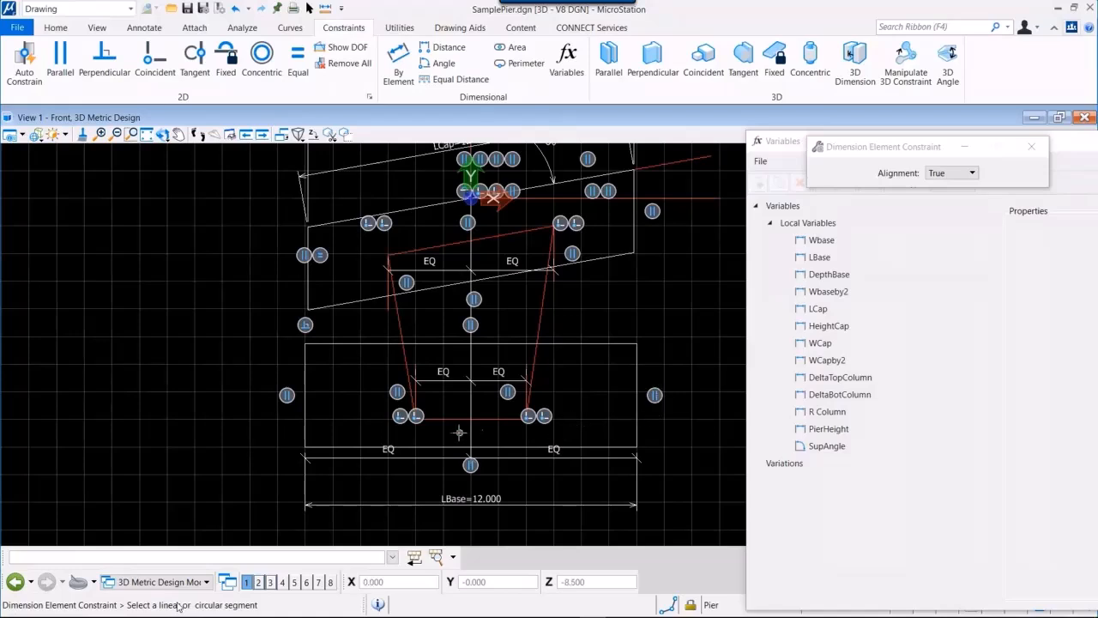
Step: Centre the tapered outline's bottom line between the lower block's top and bottom edges with an Equal Distance constraint
{"action": "left_click", "coordinate": [454, 79]}
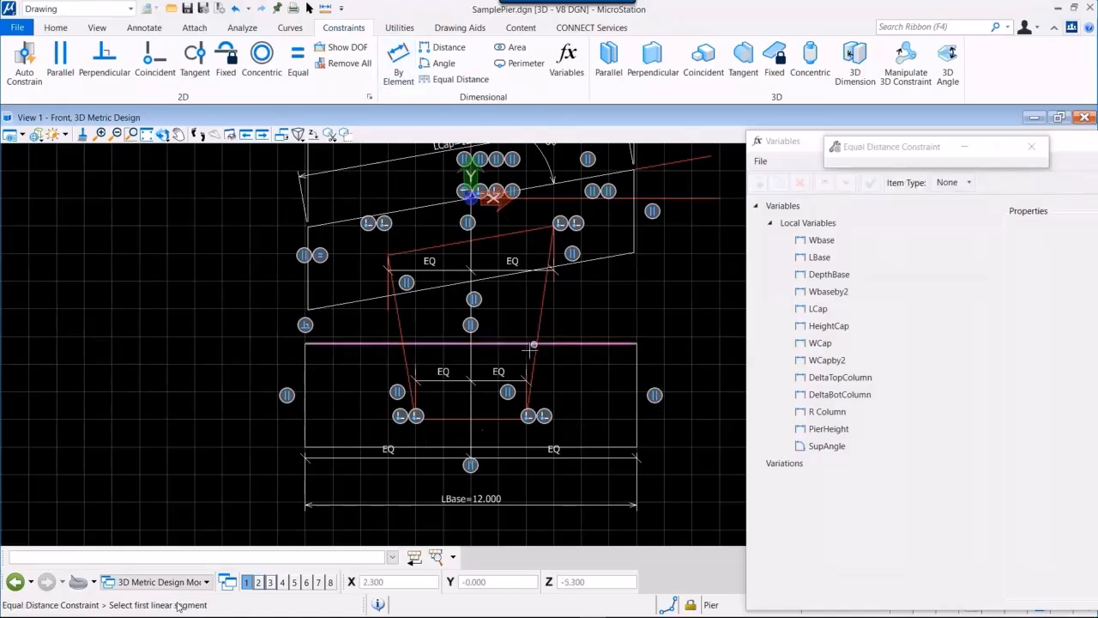
{"action": "left_click", "coordinate": [503, 419]}
{"action": "left_click", "coordinate": [567, 341]}
{"action": "left_click", "coordinate": [574, 446]}
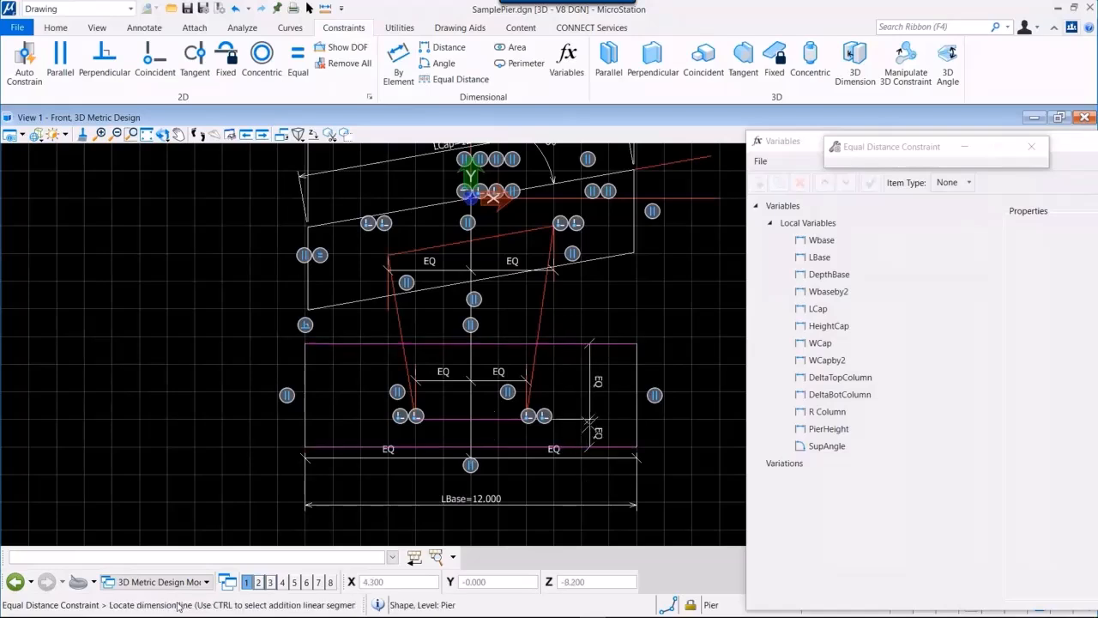
{"action": "left_click", "coordinate": [590, 420]}
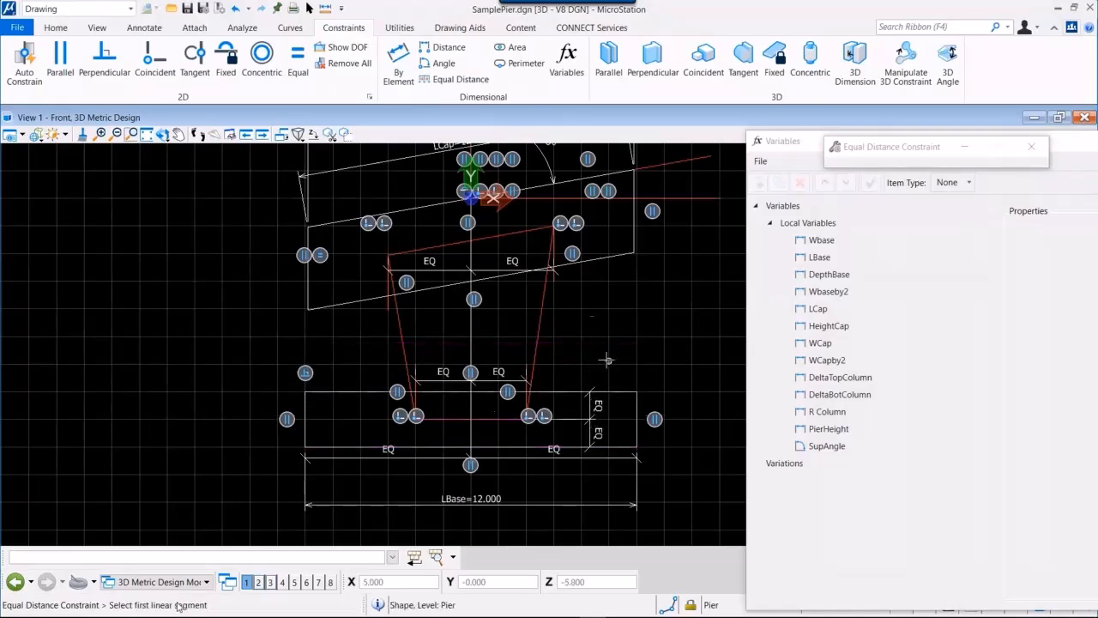
Step: Dimension the lower block's right vertical edge by element and drive its height with the DepthBase variable
{"action": "left_click", "coordinate": [398, 64]}
{"action": "left_click", "coordinate": [636, 417]}
{"action": "left_click", "coordinate": [699, 423]}
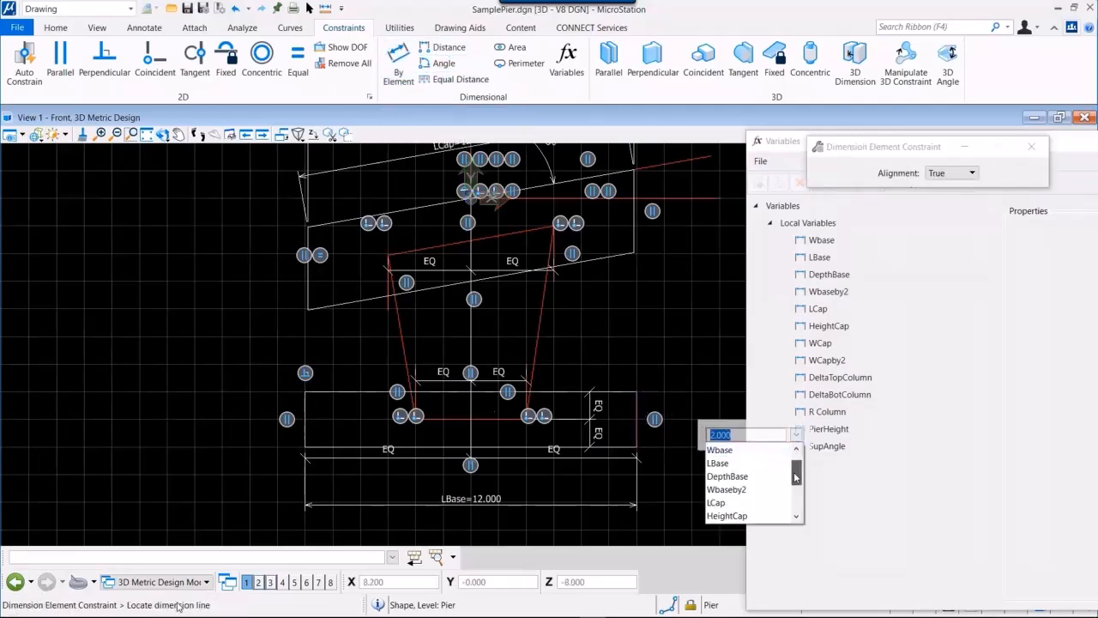
{"action": "left_click", "coordinate": [727, 489]}
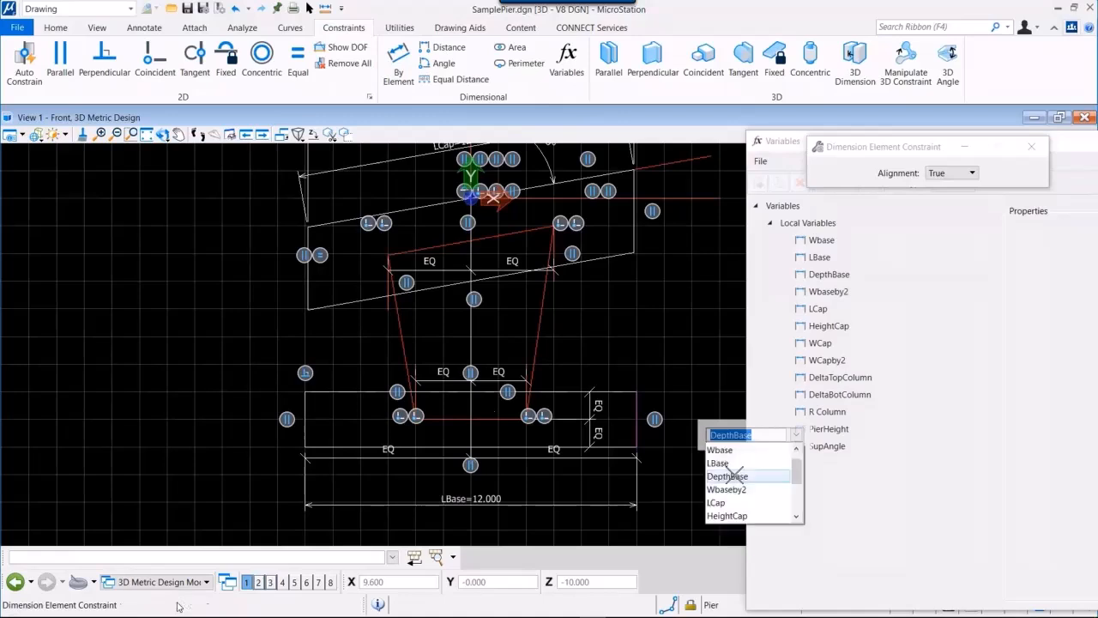
{"action": "key", "text": "Return"}
Step: Centre the tapered outline's sloping top line between the upper block's two sloping edges with an Equal Distance constraint
{"action": "scroll", "coordinate": [485, 370], "scroll_direction": "down", "scroll_amount": 3}
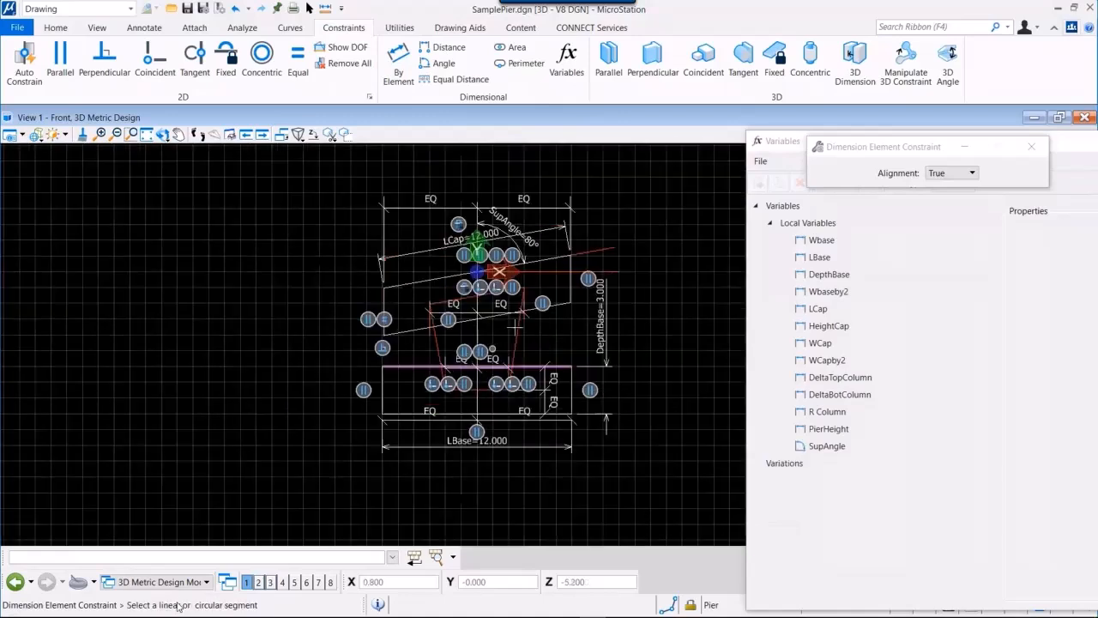
{"action": "scroll", "coordinate": [517, 299], "scroll_direction": "up", "scroll_amount": 3}
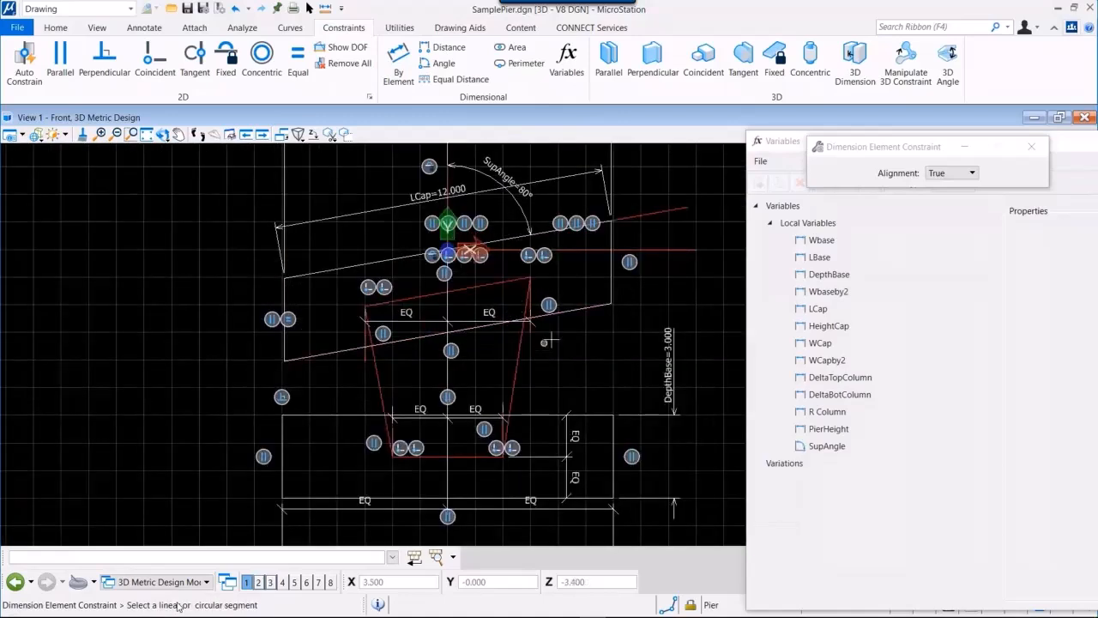
{"action": "left_click", "coordinate": [455, 78]}
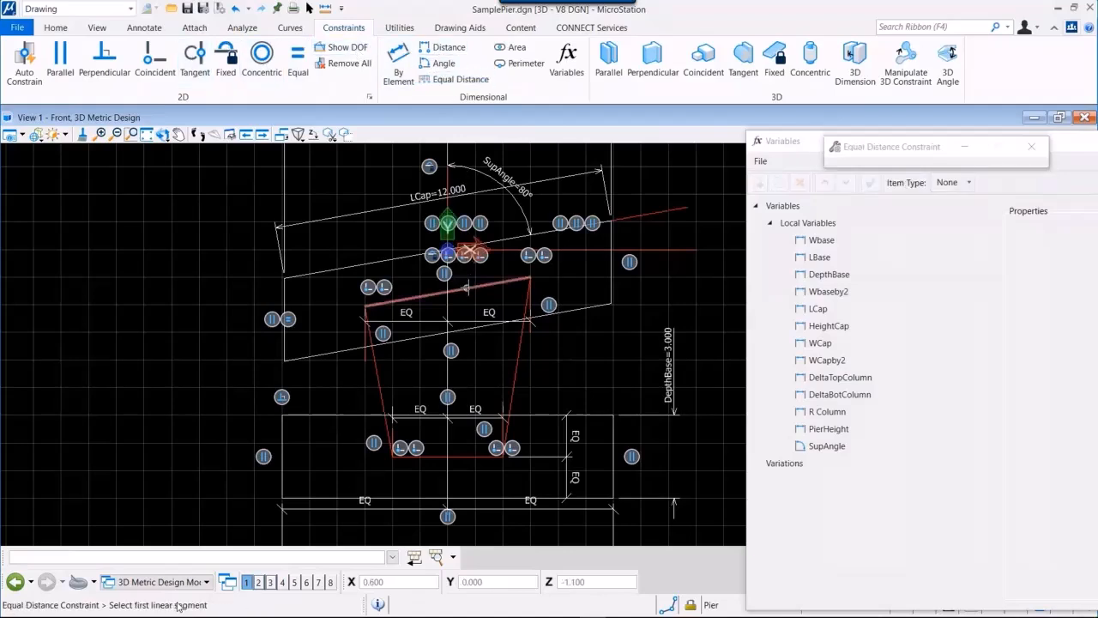
{"action": "left_click", "coordinate": [470, 288]}
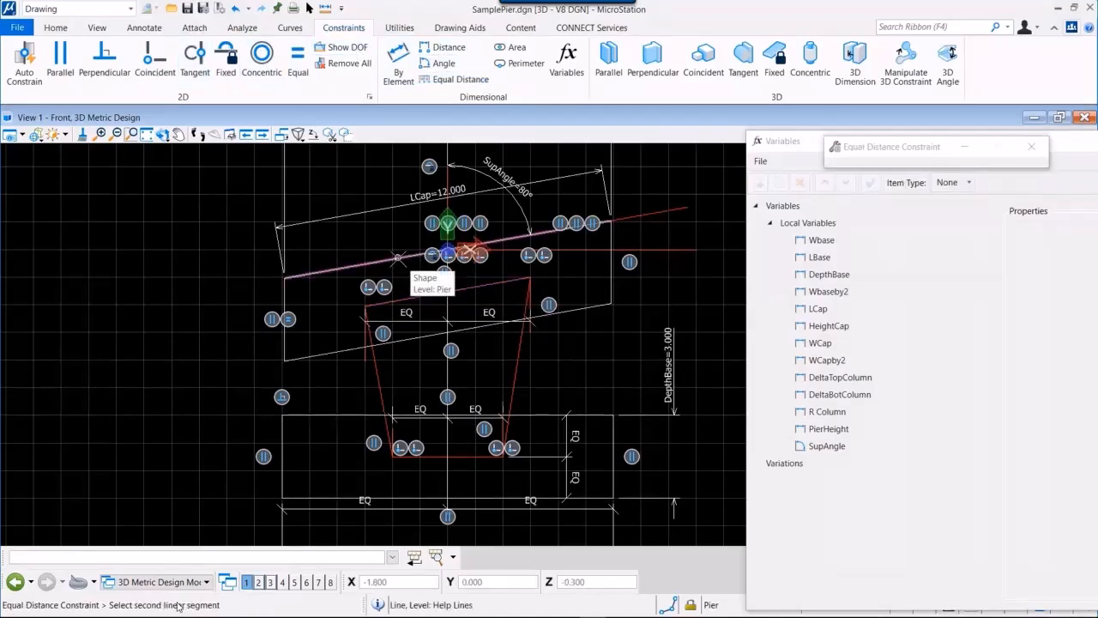
{"action": "left_click", "coordinate": [468, 329]}
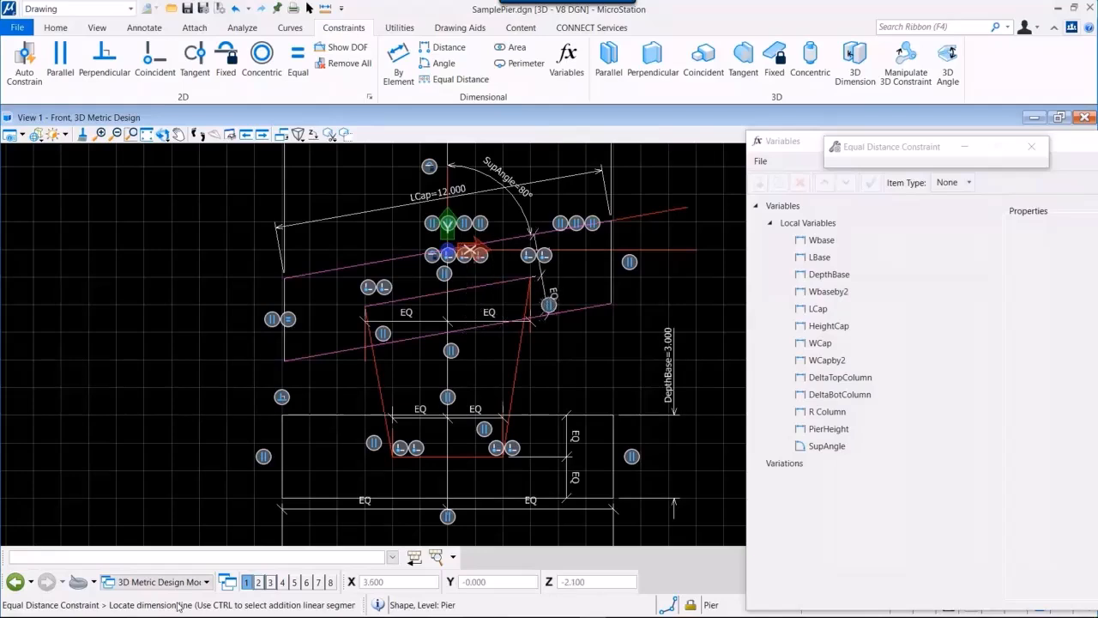
{"action": "left_click", "coordinate": [553, 298]}
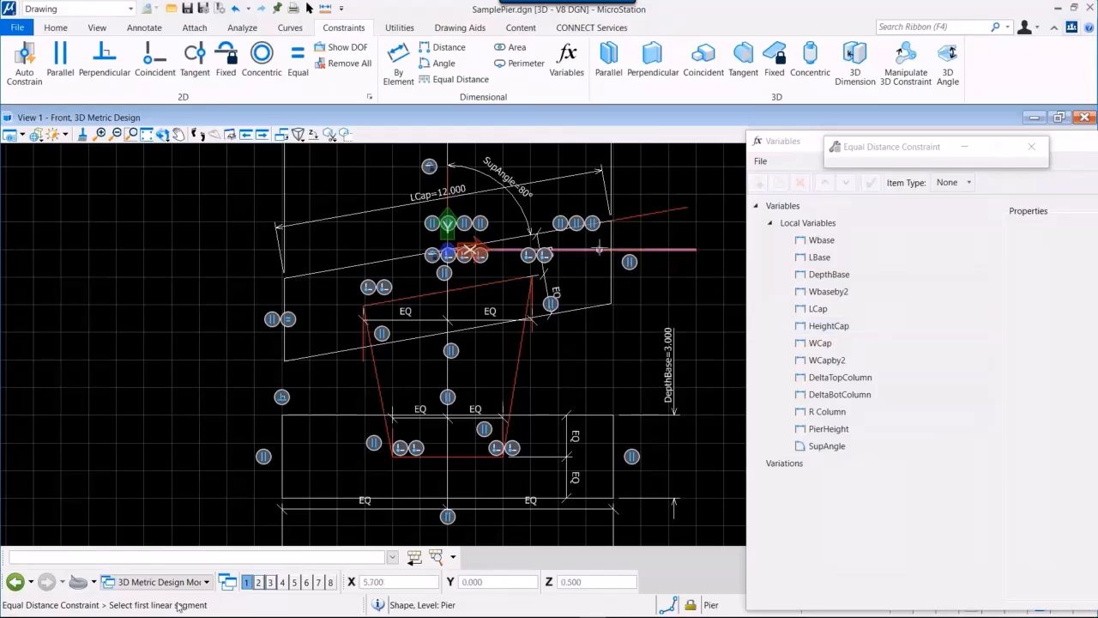
Step: Dimension the upper block's right vertical edge by element and drive its height with the HeightCap variable
{"action": "left_click", "coordinate": [400, 60]}
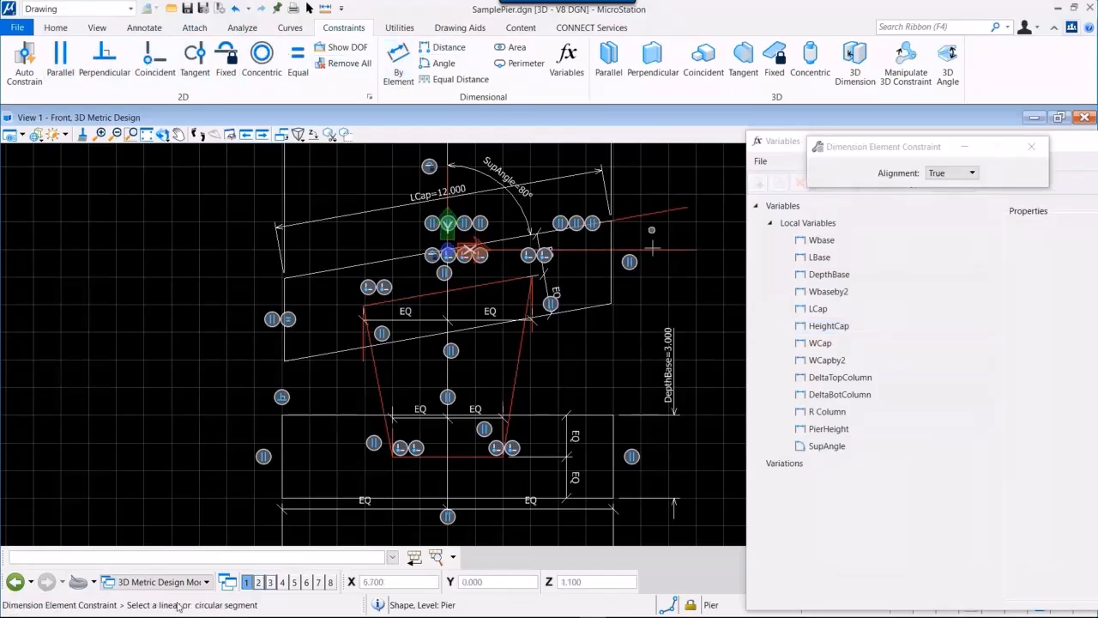
{"action": "left_click", "coordinate": [679, 266]}
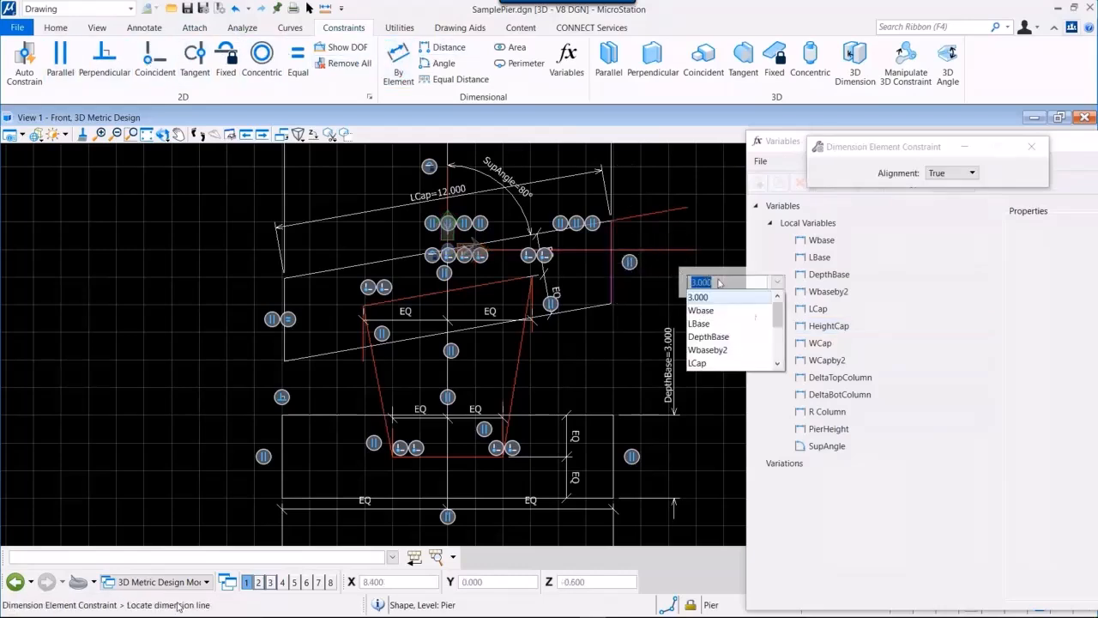
{"action": "scroll", "coordinate": [779, 326], "scroll_direction": "down", "scroll_amount": 1}
{"action": "left_click", "coordinate": [723, 337]}
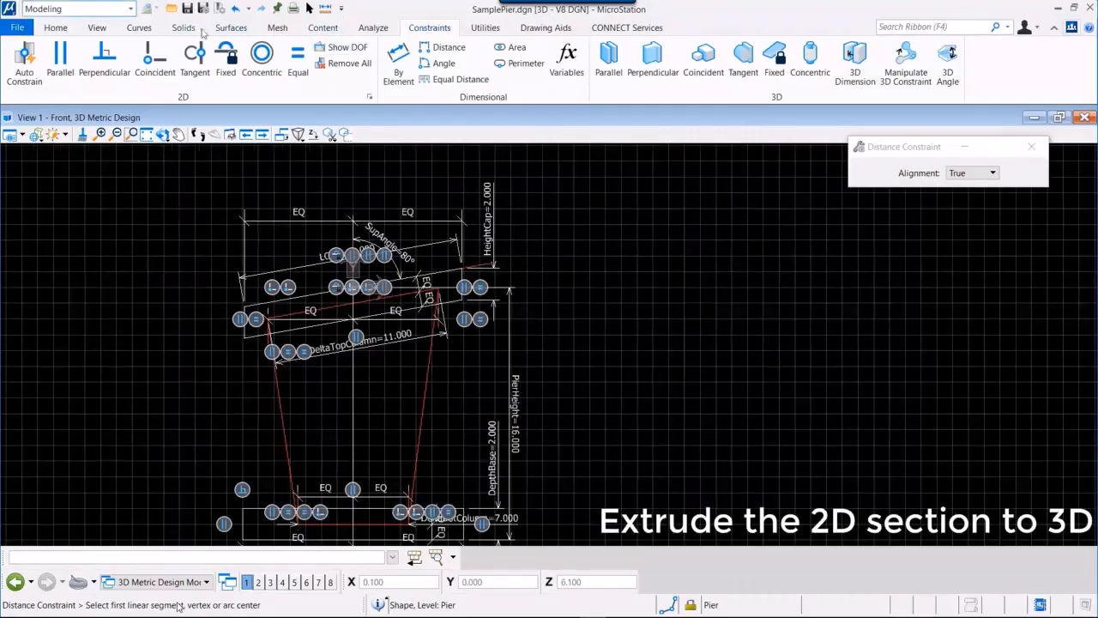
Step: Extrude the lower block into an orthogonal parametric solid in both directions, with the distance driven by the Wbaseby2 variable
{"action": "left_click", "coordinate": [184, 27]}
{"action": "left_click", "coordinate": [210, 60]}
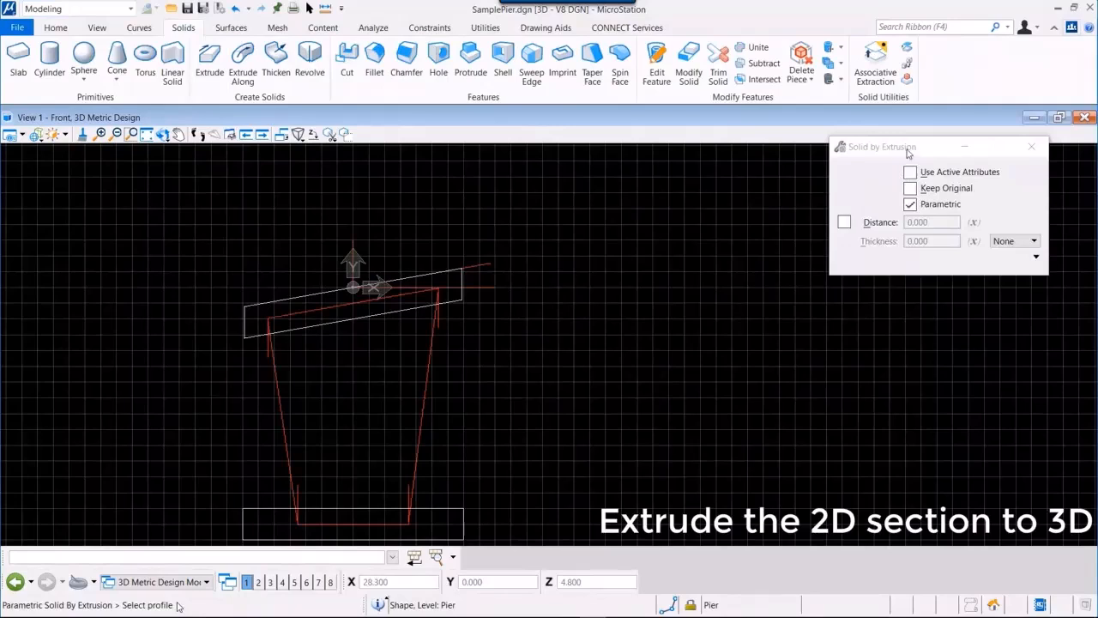
{"action": "left_click_drag", "start_coordinate": [909, 153], "coordinate": [749, 187]}
{"action": "left_click", "coordinate": [685, 256]}
{"action": "left_click", "coordinate": [815, 256]}
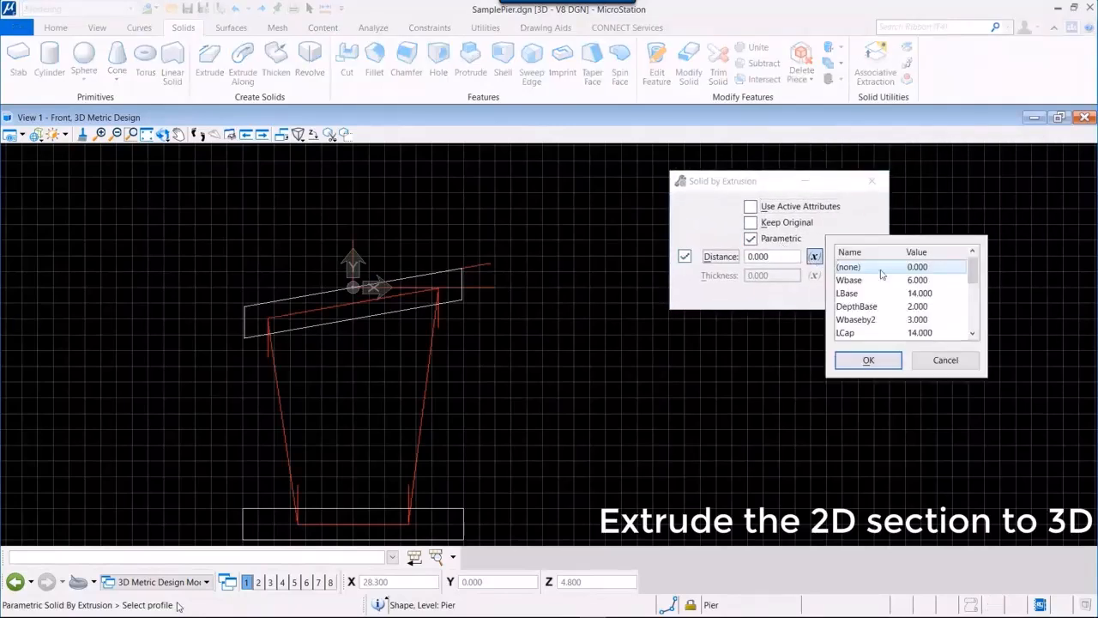
{"action": "left_click", "coordinate": [886, 320]}
{"action": "left_click", "coordinate": [891, 363]}
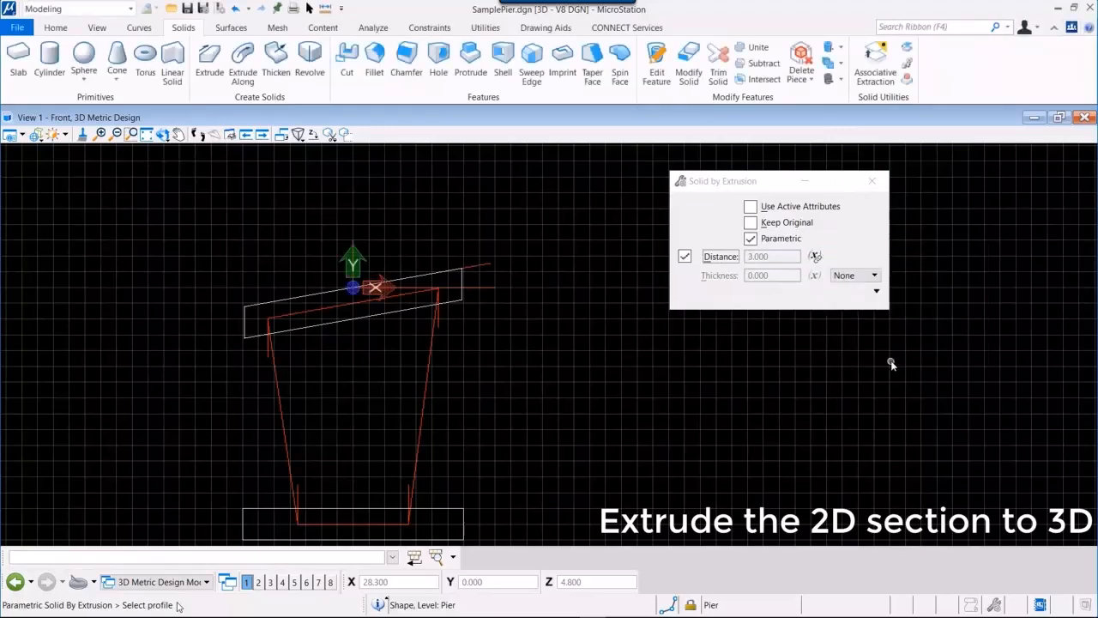
{"action": "left_click", "coordinate": [876, 291]}
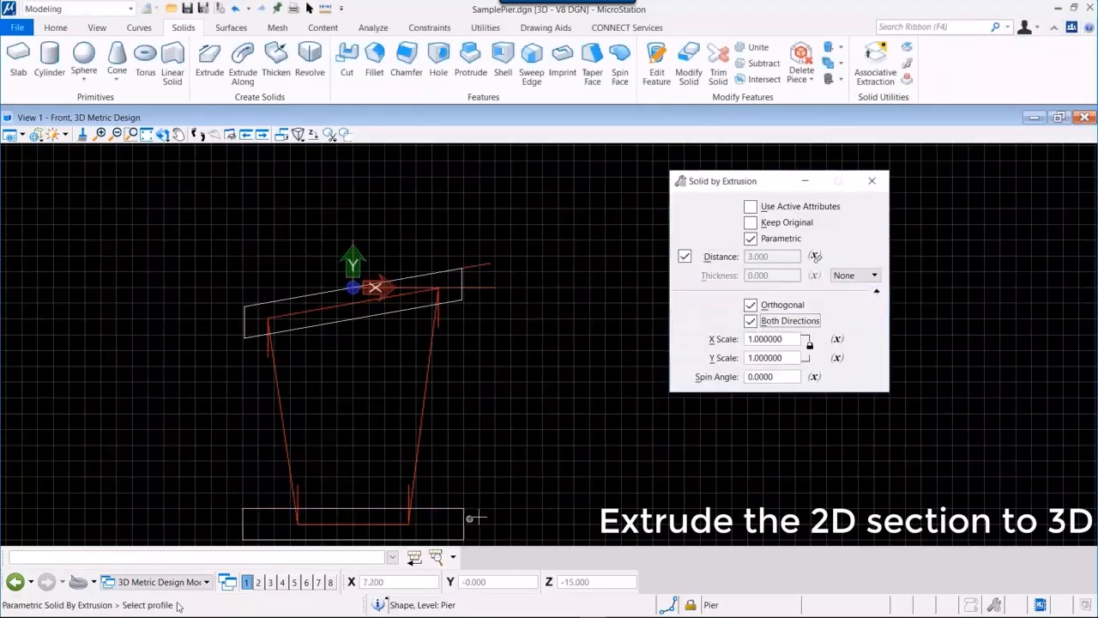
{"action": "left_click", "coordinate": [162, 135]}
{"action": "left_click", "coordinate": [212, 223]}
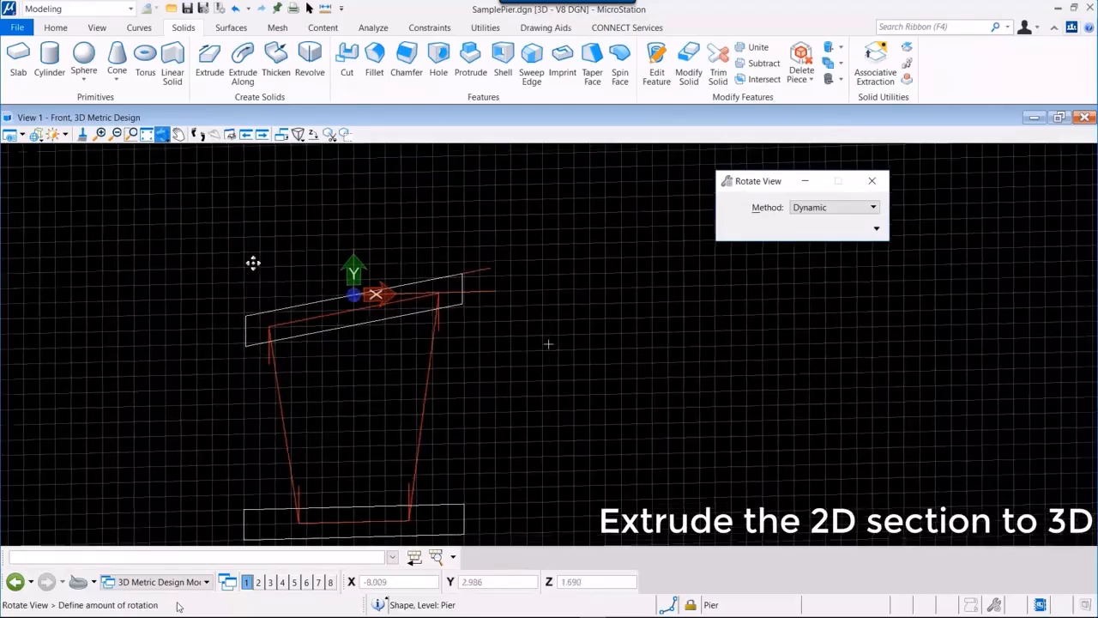
{"action": "left_click", "coordinate": [377, 312]}
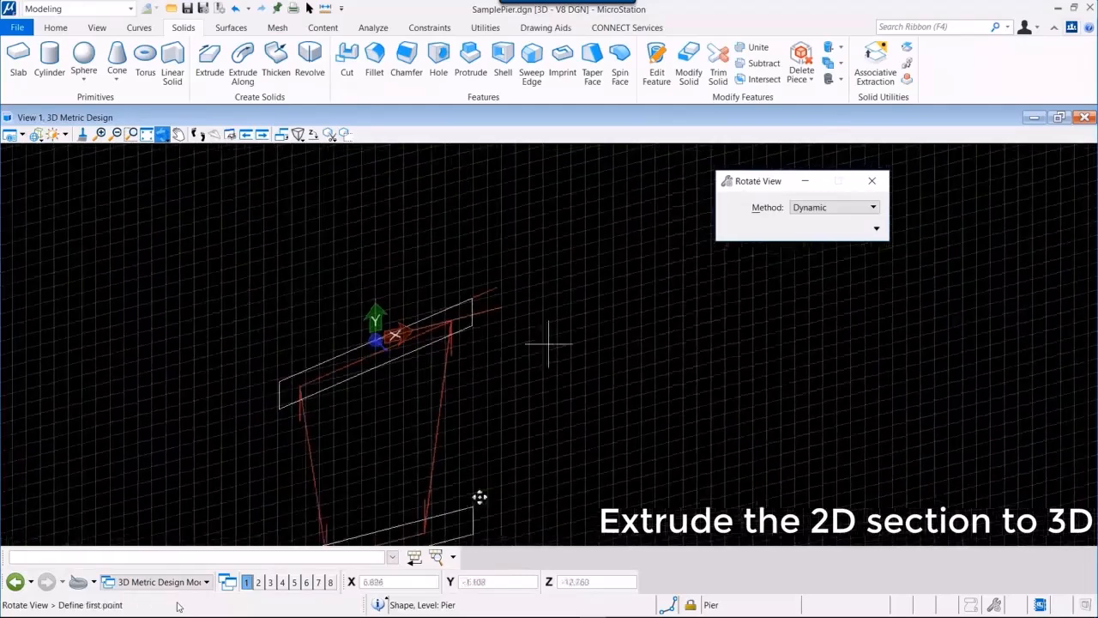
{"action": "right_click", "coordinate": [478, 496]}
{"action": "left_click", "coordinate": [505, 500]}
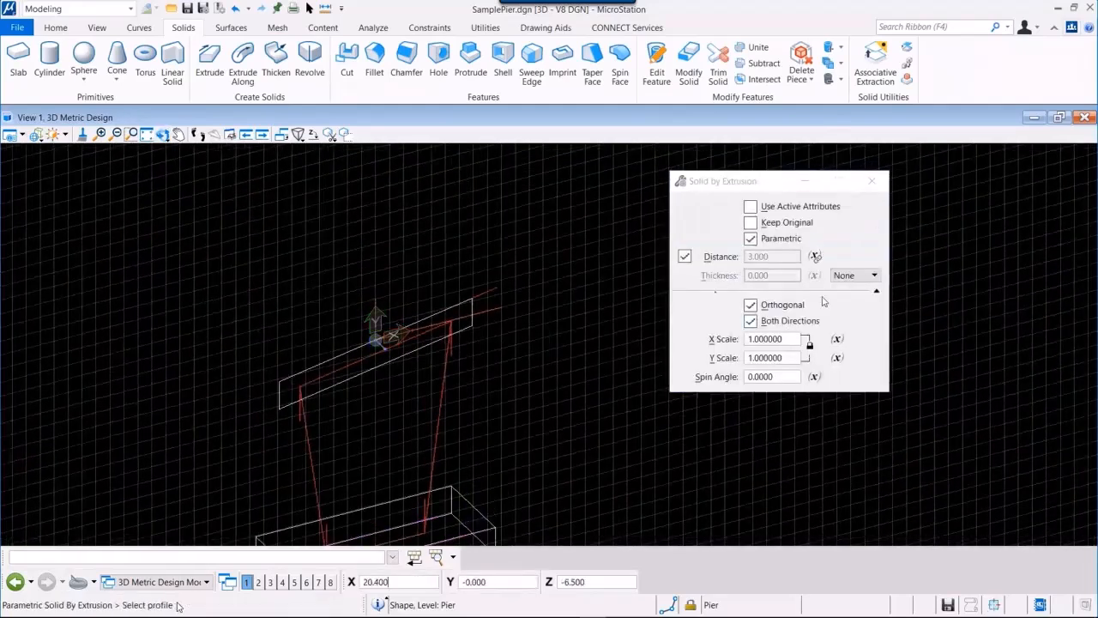
Step: Extrude the sloping upper block into a parametric solid in both directions, with the distance driven by the WCapby2 variable
{"action": "left_click", "coordinate": [814, 255]}
{"action": "left_click_drag", "start_coordinate": [973, 272], "coordinate": [974, 306]}
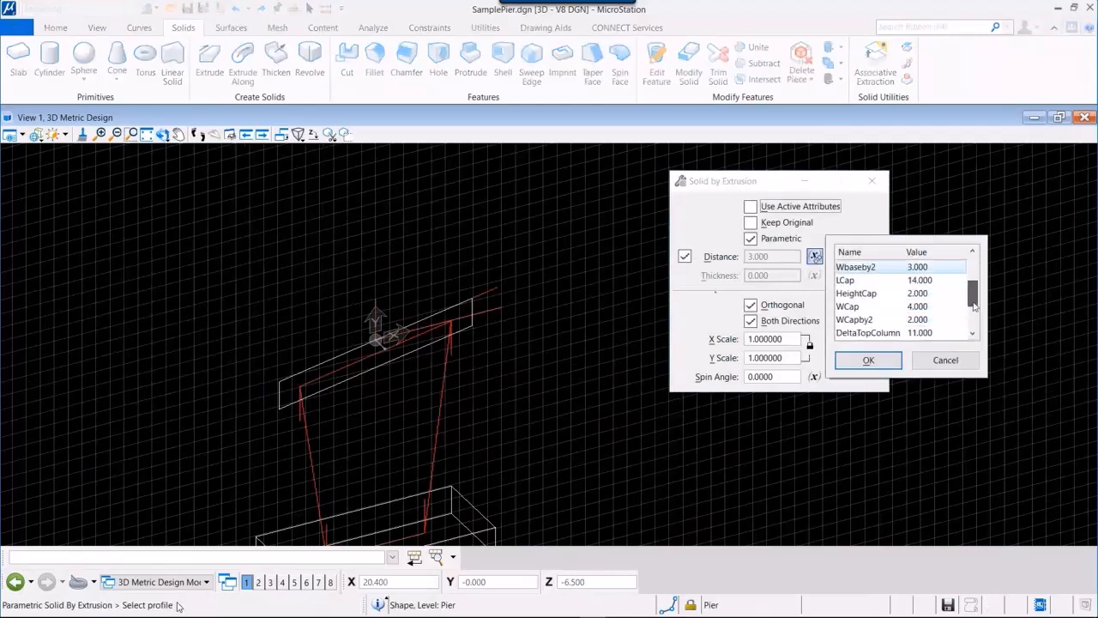
{"action": "double_click", "coordinate": [862, 321]}
{"action": "left_click", "coordinate": [476, 302]}
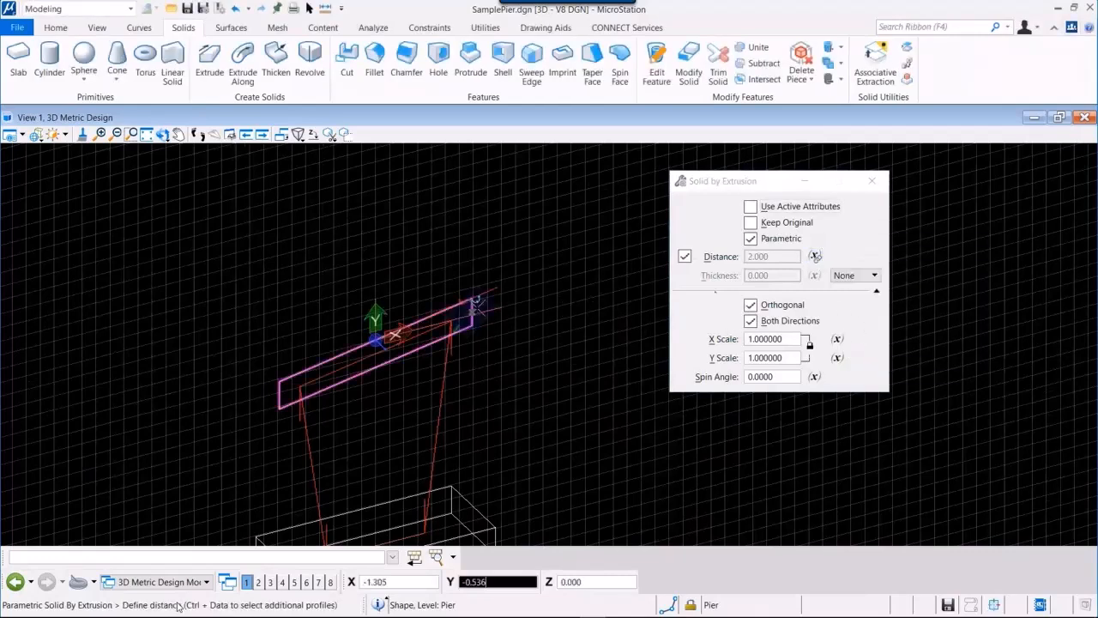
{"action": "left_click", "coordinate": [503, 296]}
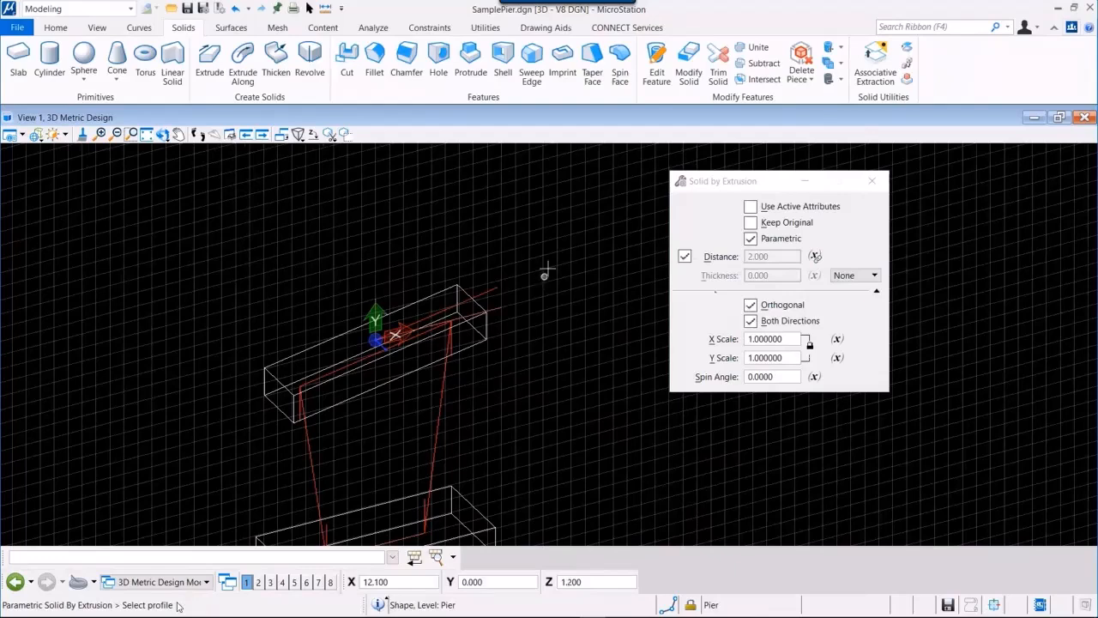
{"action": "left_click", "coordinate": [872, 180]}
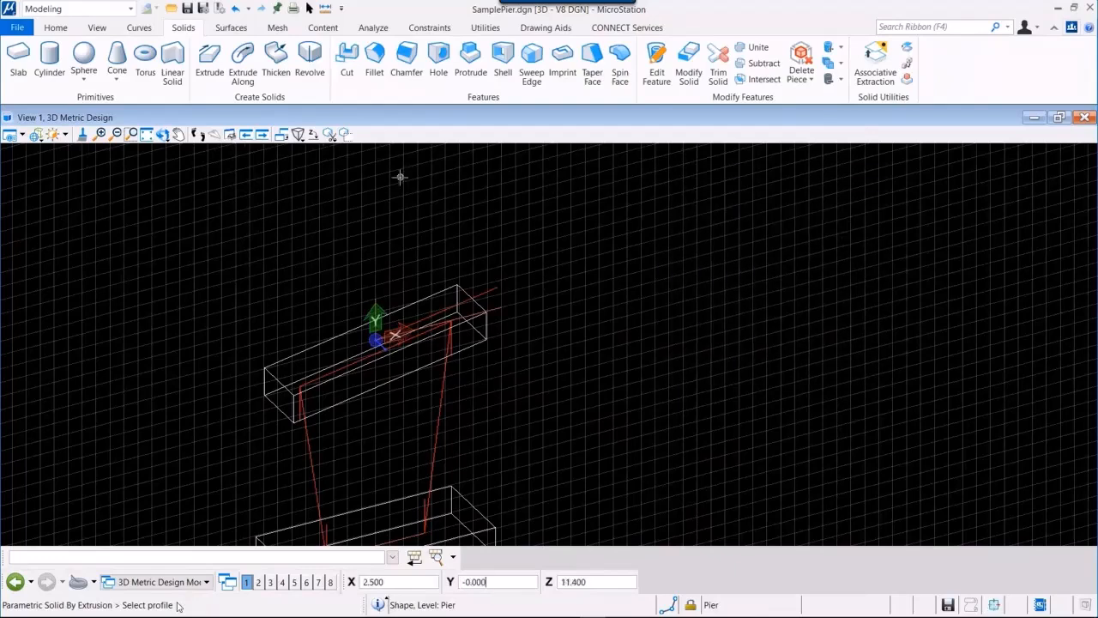
Step: Set up a circular Solid by Extrusion Along Path with inner diameter 0.000 and outer diameter driven by the variable valued 1.000
{"action": "left_click", "coordinate": [242, 69]}
{"action": "left_click", "coordinate": [753, 212]}
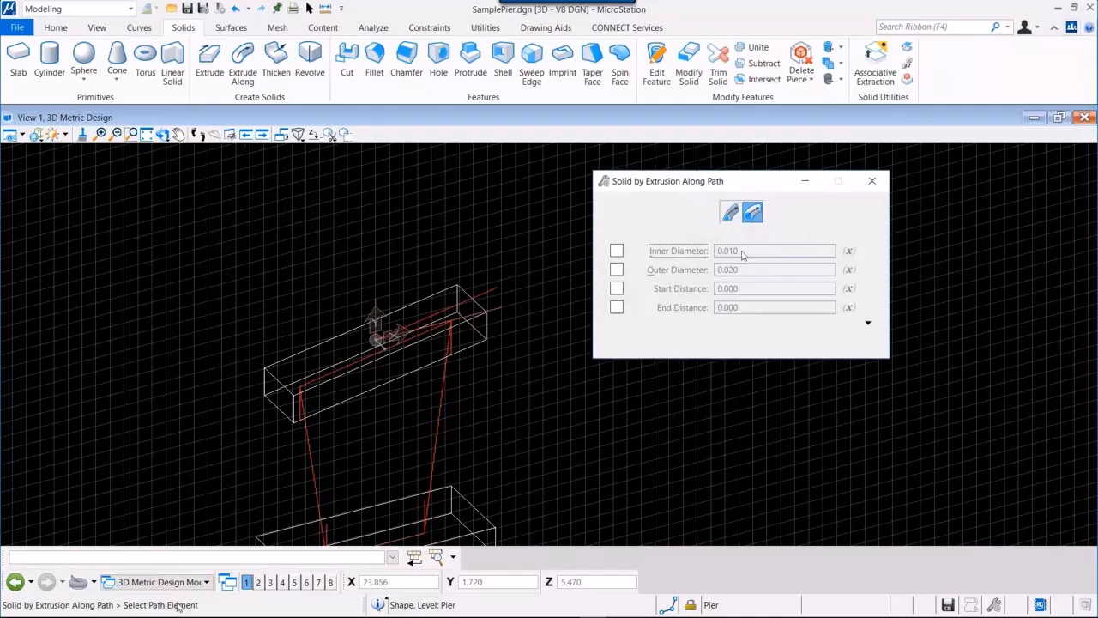
{"action": "left_click", "coordinate": [617, 251]}
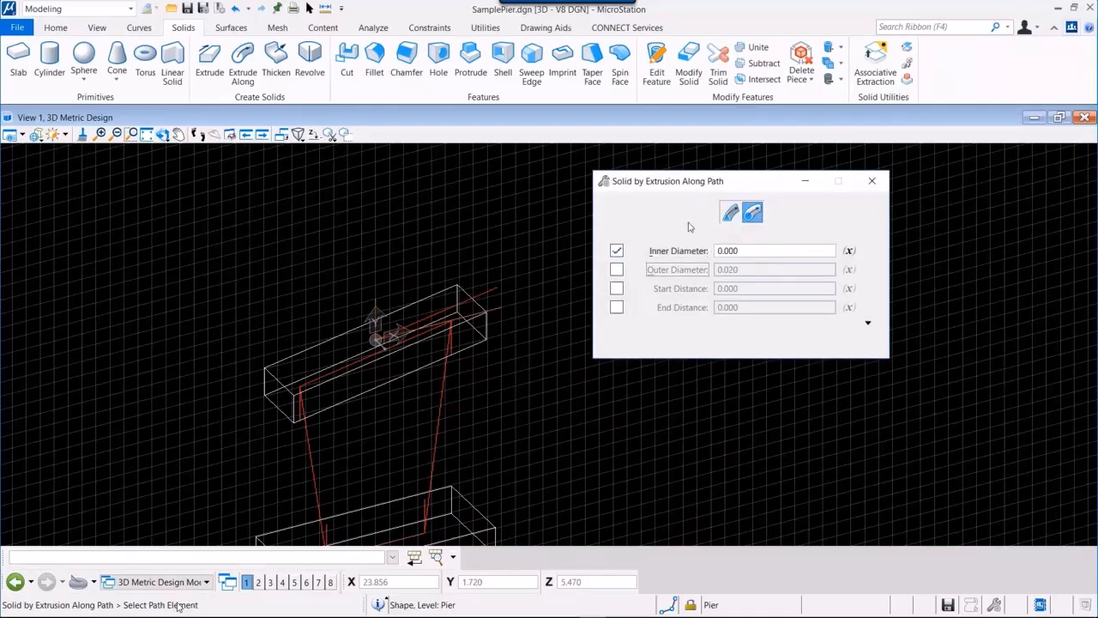
{"action": "left_click", "coordinate": [617, 271]}
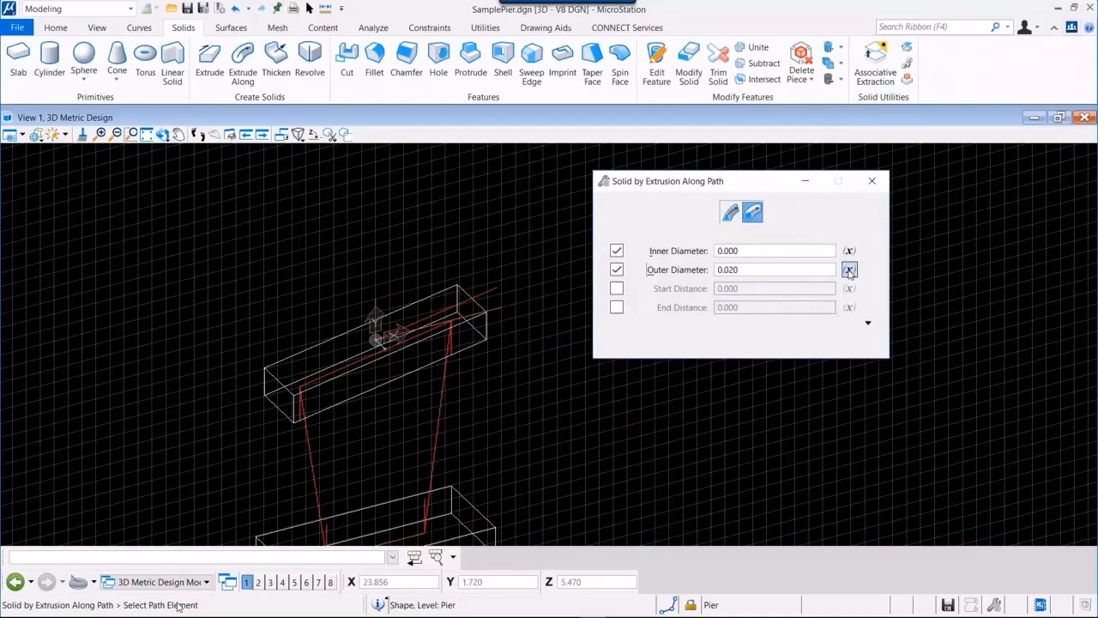
{"action": "left_click", "coordinate": [850, 271]}
{"action": "scroll", "coordinate": [909, 317], "scroll_direction": "down", "scroll_amount": 3}
{"action": "left_click", "coordinate": [902, 320]}
{"action": "double_click", "coordinate": [902, 320]}
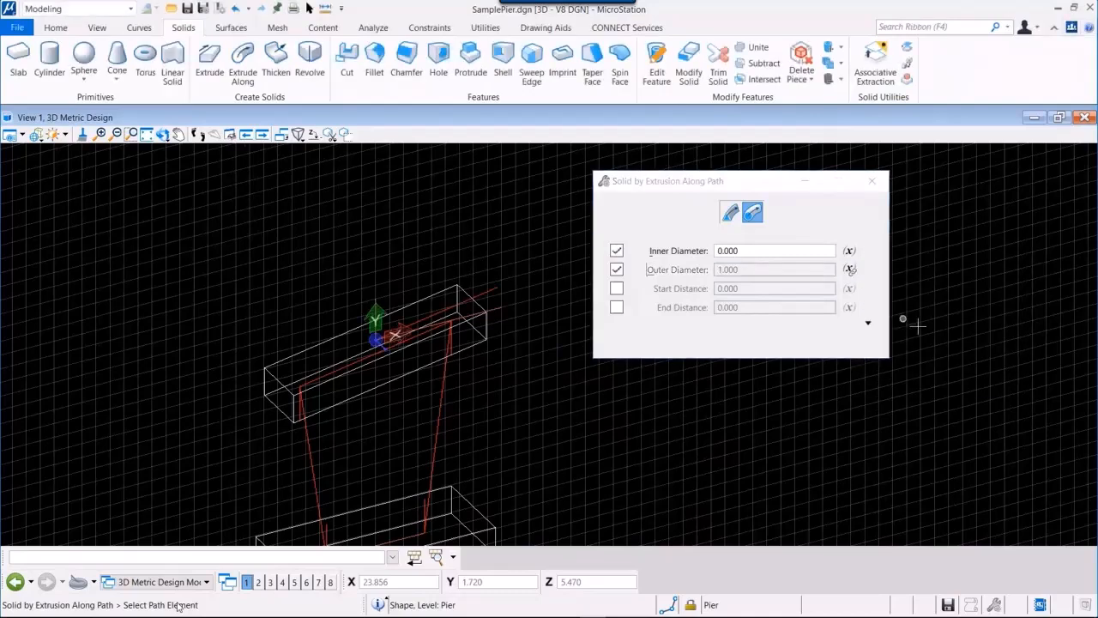
Step: Set both the path and the profile of the extrusion along path to Show
{"action": "left_click", "coordinate": [867, 323]}
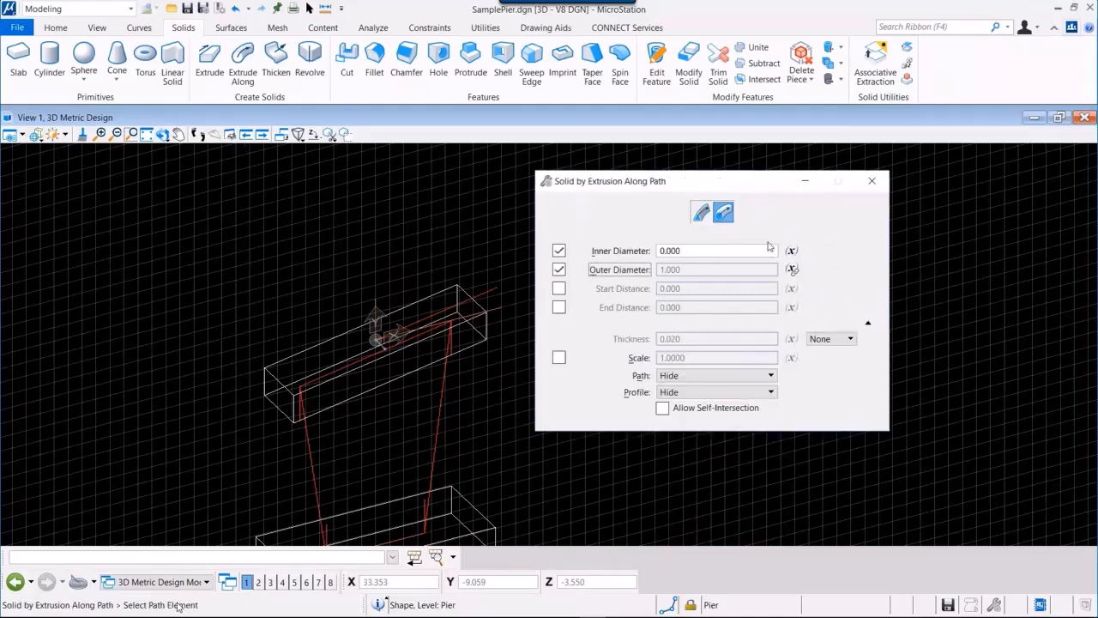
{"action": "left_click", "coordinate": [771, 376]}
{"action": "left_click", "coordinate": [686, 391]}
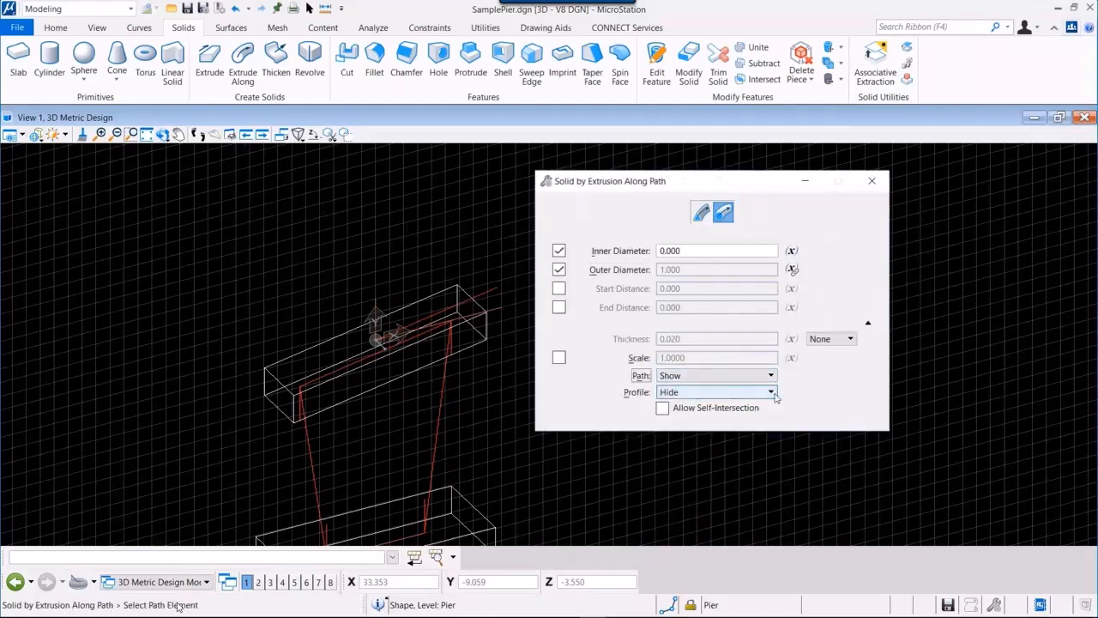
{"action": "left_click", "coordinate": [771, 392]}
{"action": "left_click", "coordinate": [703, 406]}
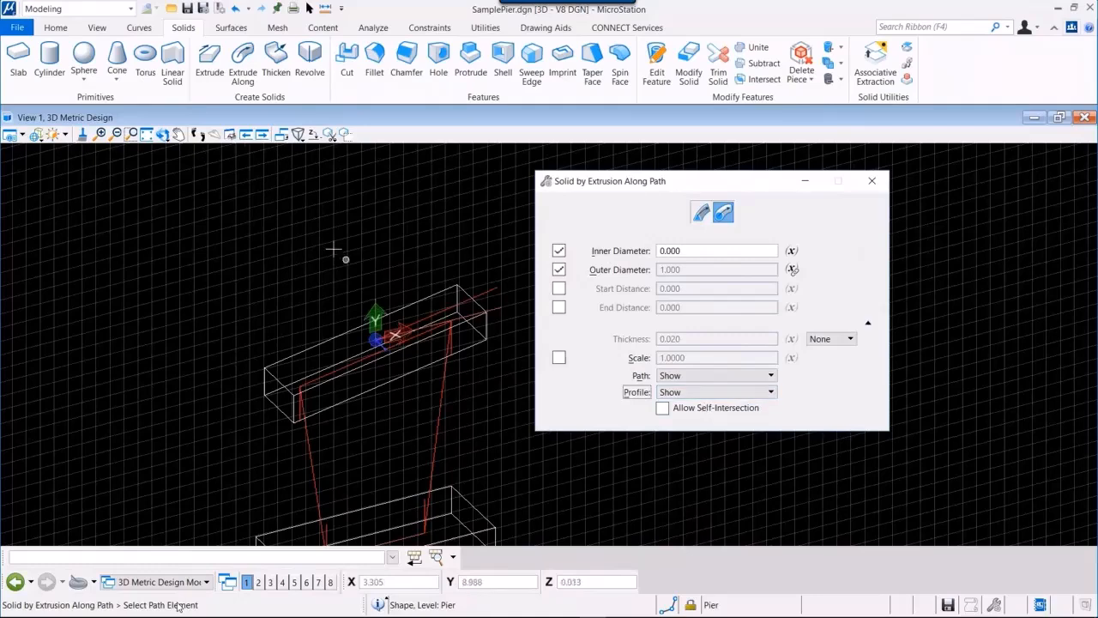
Step: Extrude circular columns along the two sloping side lines of the tapered outline
{"action": "scroll", "coordinate": [319, 227], "scroll_direction": "down", "scroll_amount": 2}
{"action": "scroll", "coordinate": [328, 353], "scroll_direction": "up", "scroll_amount": 2}
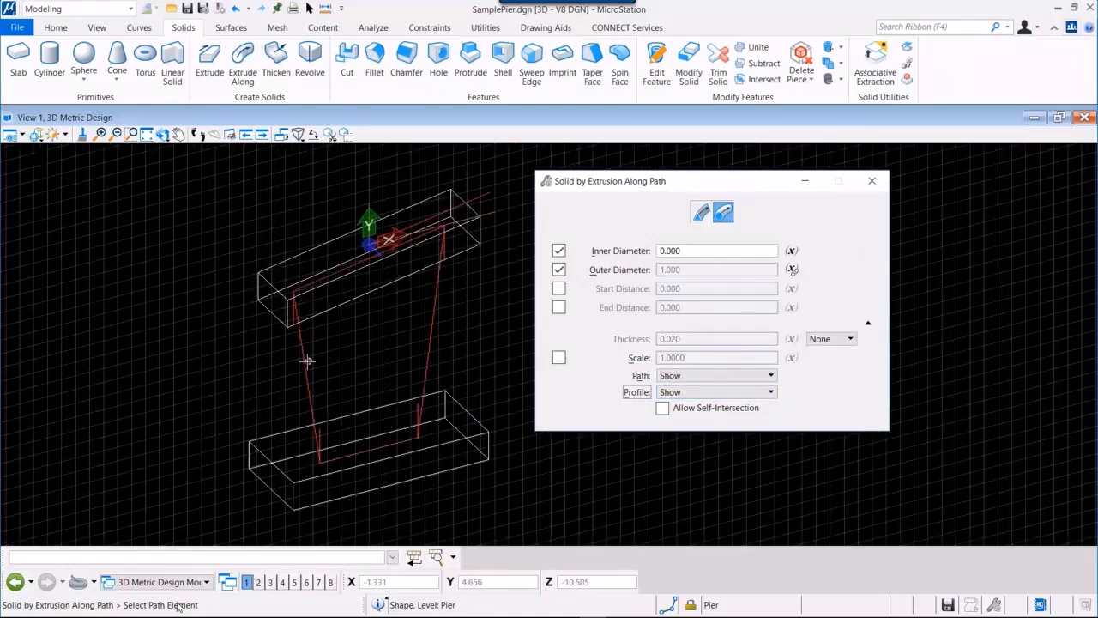
{"action": "left_click", "coordinate": [325, 355]}
{"action": "left_click", "coordinate": [325, 355]}
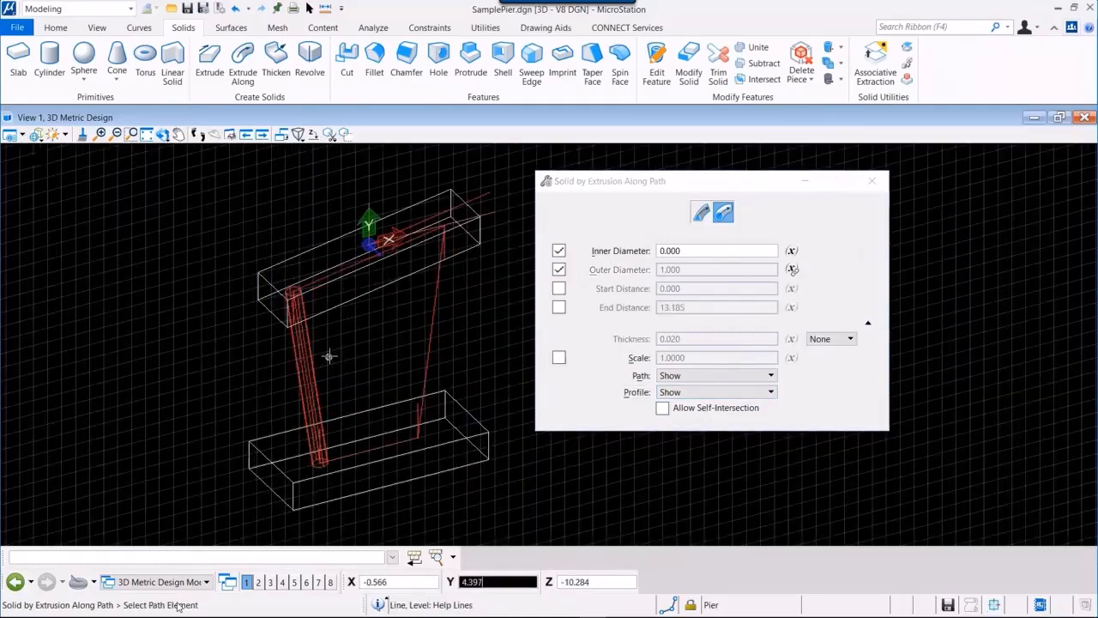
{"action": "left_click", "coordinate": [431, 326]}
{"action": "left_click", "coordinate": [450, 319]}
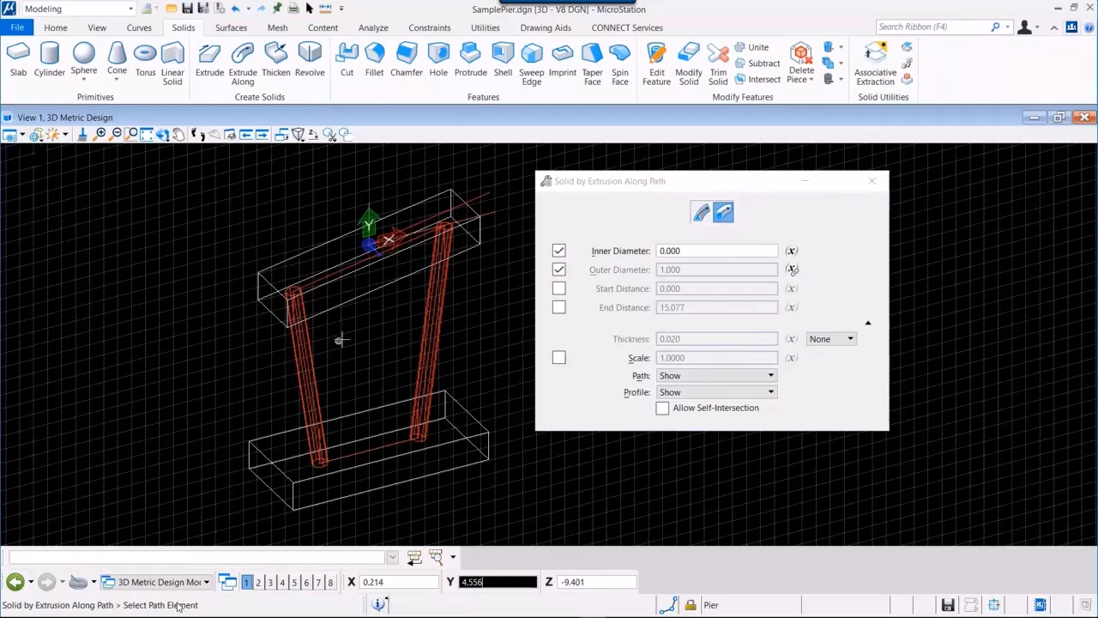
Step: Select both circular columns and move them to the Pier level
{"action": "left_click", "coordinate": [62, 28]}
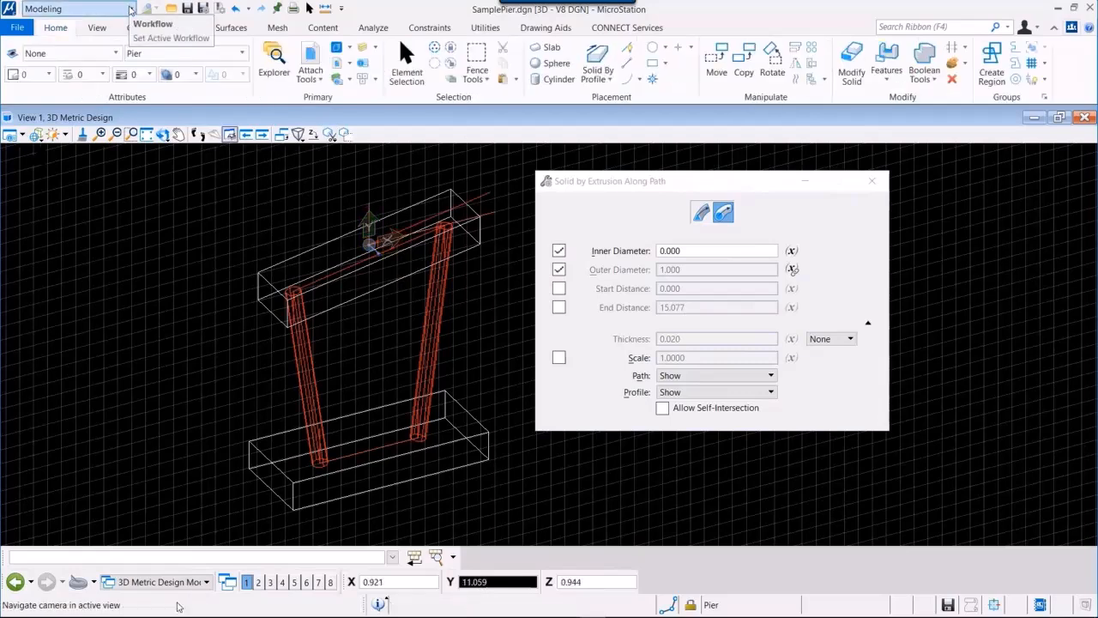
{"action": "left_click", "coordinate": [125, 10]}
{"action": "left_click", "coordinate": [91, 41]}
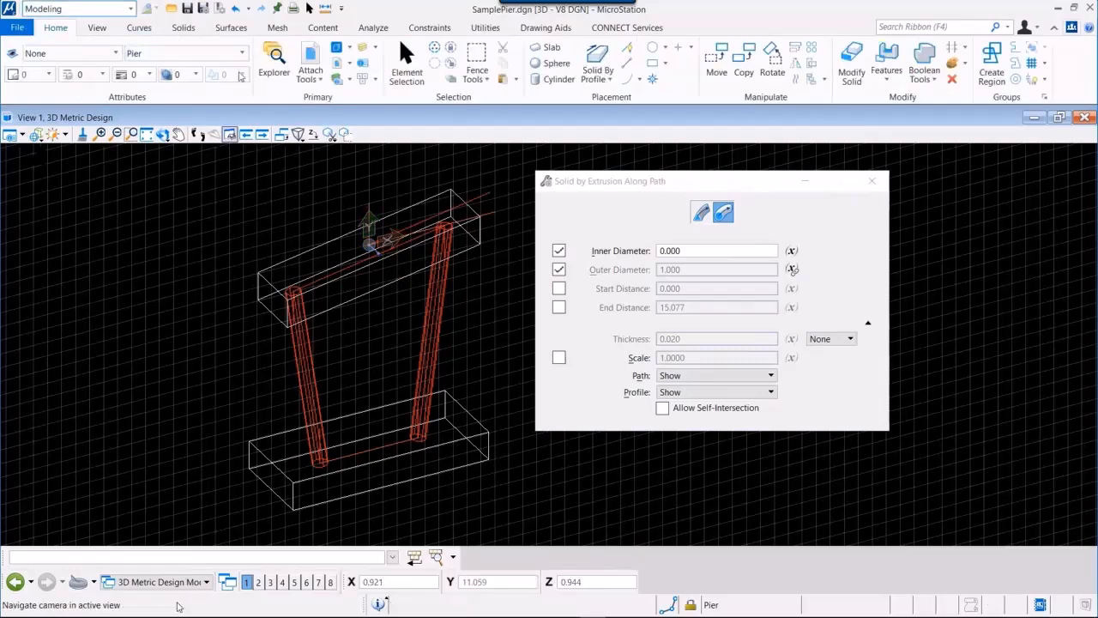
{"action": "left_click", "coordinate": [407, 62]}
{"action": "left_click", "coordinate": [311, 350]}
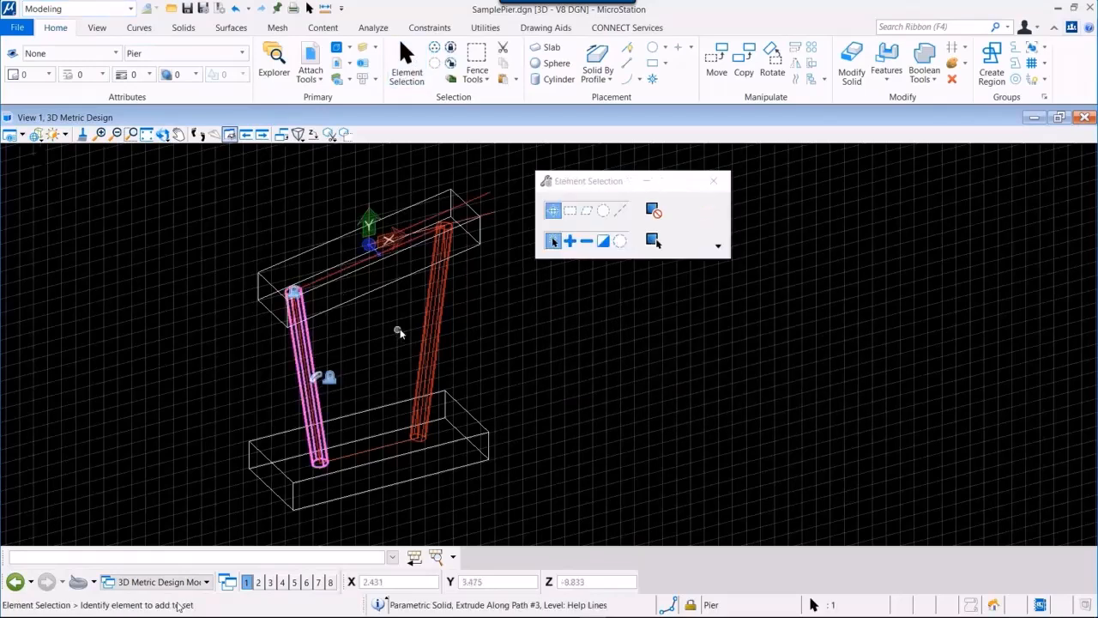
{"action": "left_click", "coordinate": [427, 329], "text": "ctrl"}
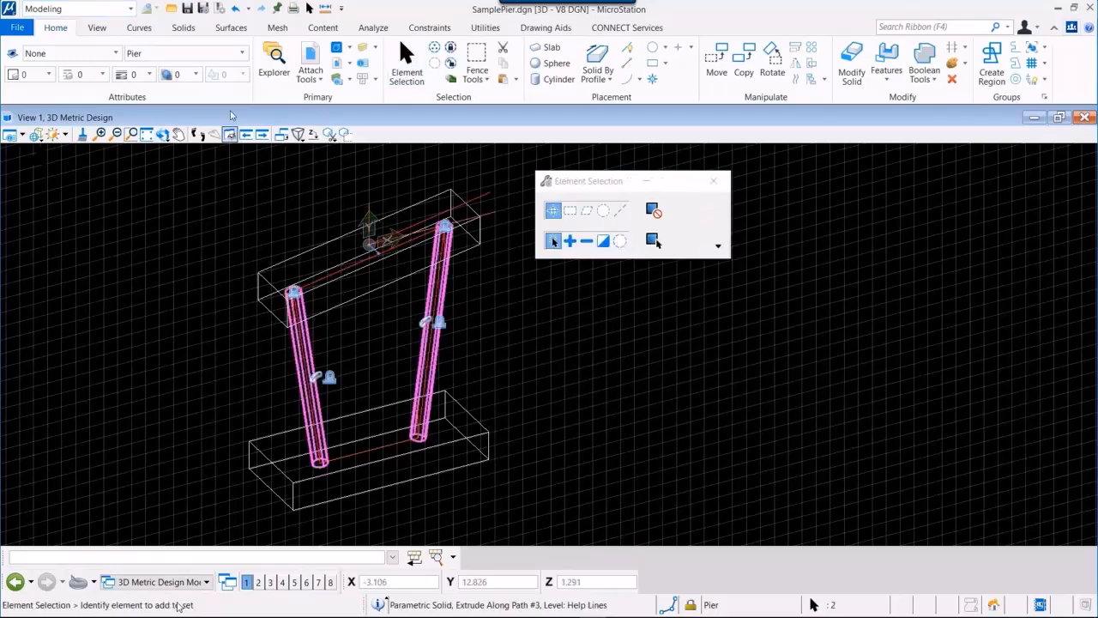
{"action": "left_click", "coordinate": [242, 54]}
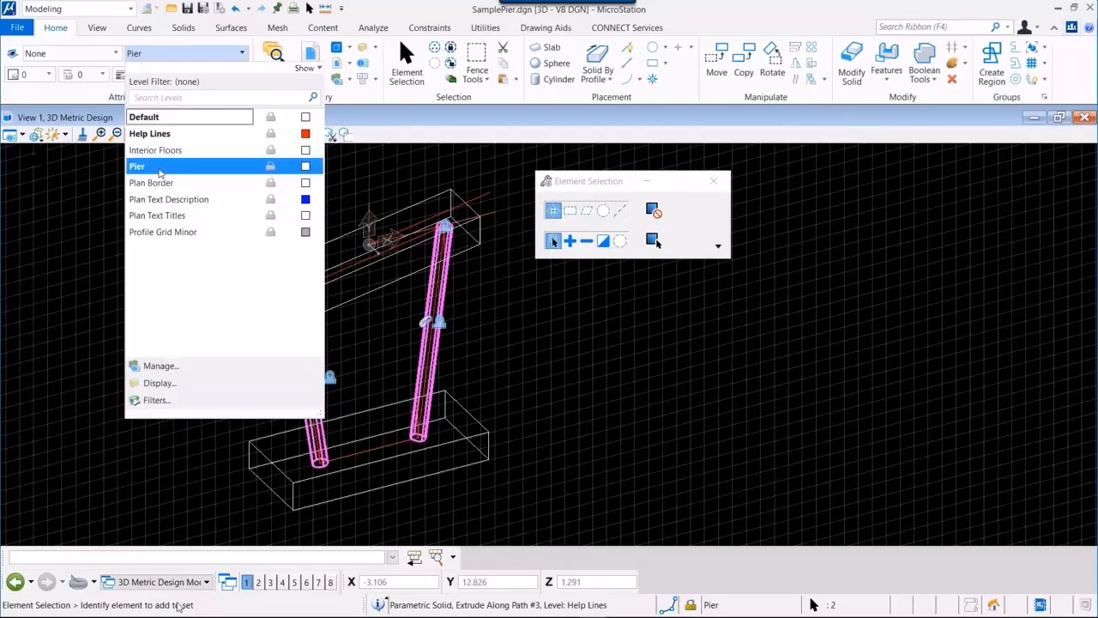
{"action": "left_click", "coordinate": [152, 165]}
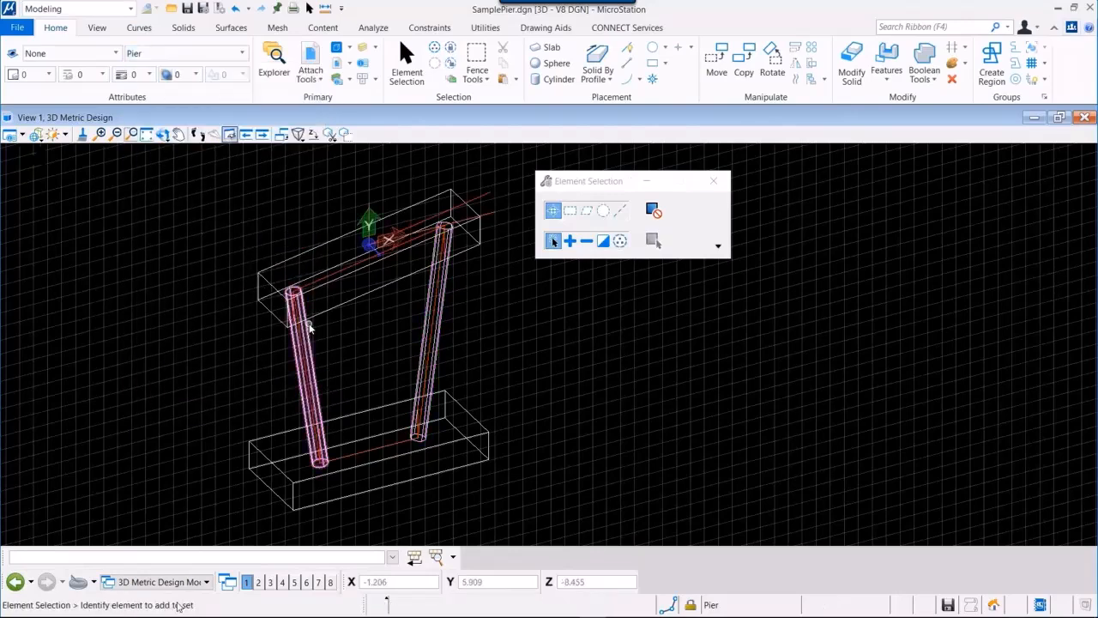
Step: Unite the upper block, both columns and the lower block into one solid, with originals hidden and parametric solids merged
{"action": "scroll", "coordinate": [308, 322], "scroll_direction": "up", "scroll_amount": 3}
{"action": "scroll", "coordinate": [192, 248], "scroll_direction": "down", "scroll_amount": 3}
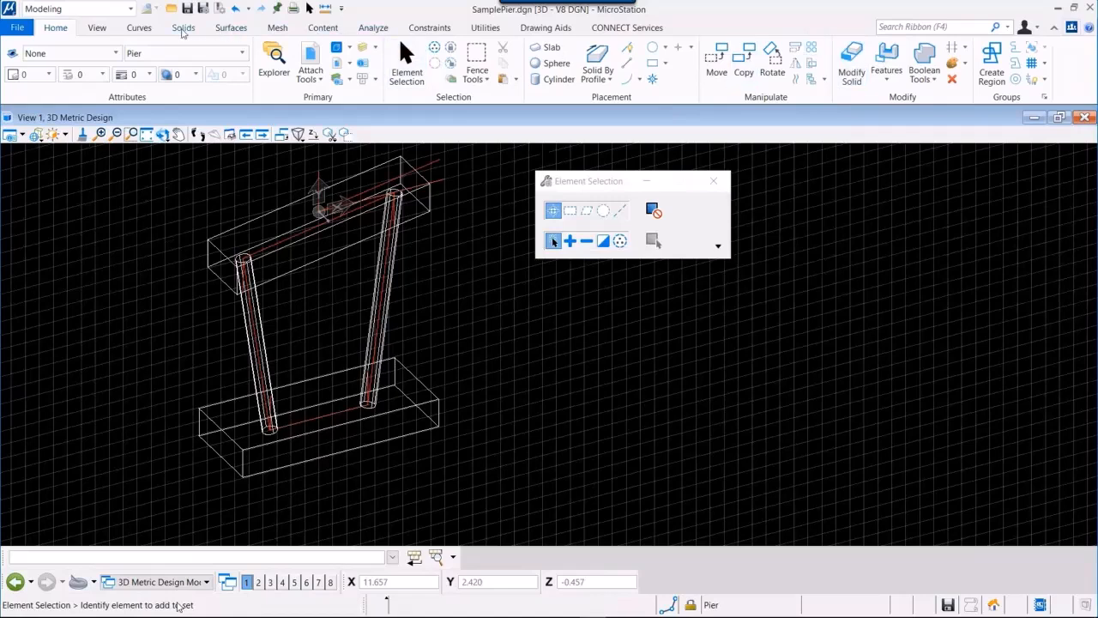
{"action": "left_click", "coordinate": [183, 28]}
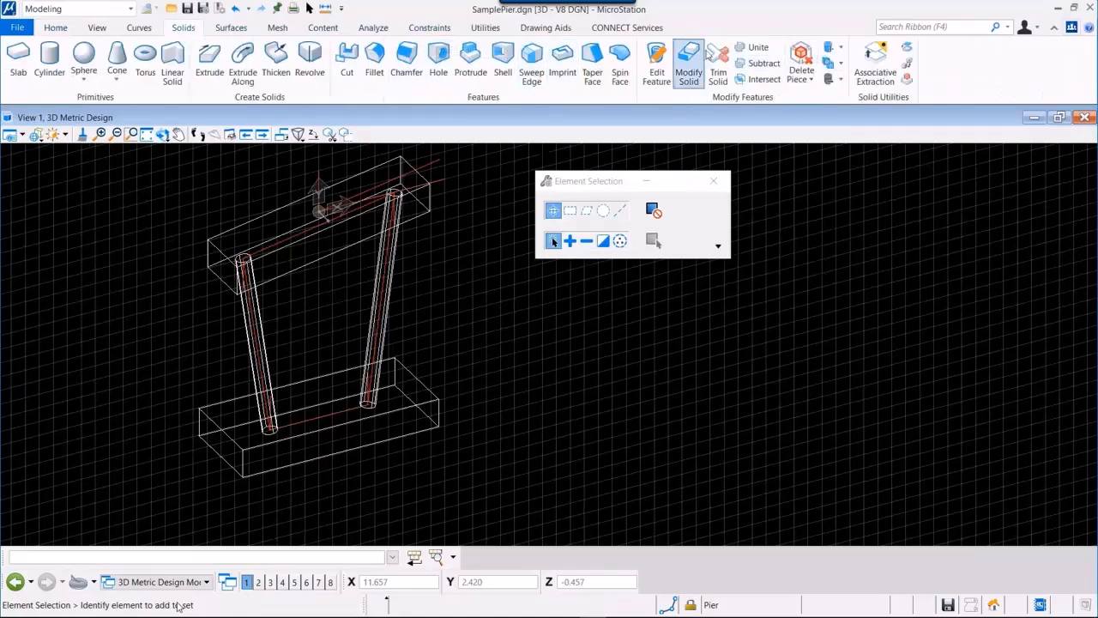
{"action": "left_click", "coordinate": [752, 48]}
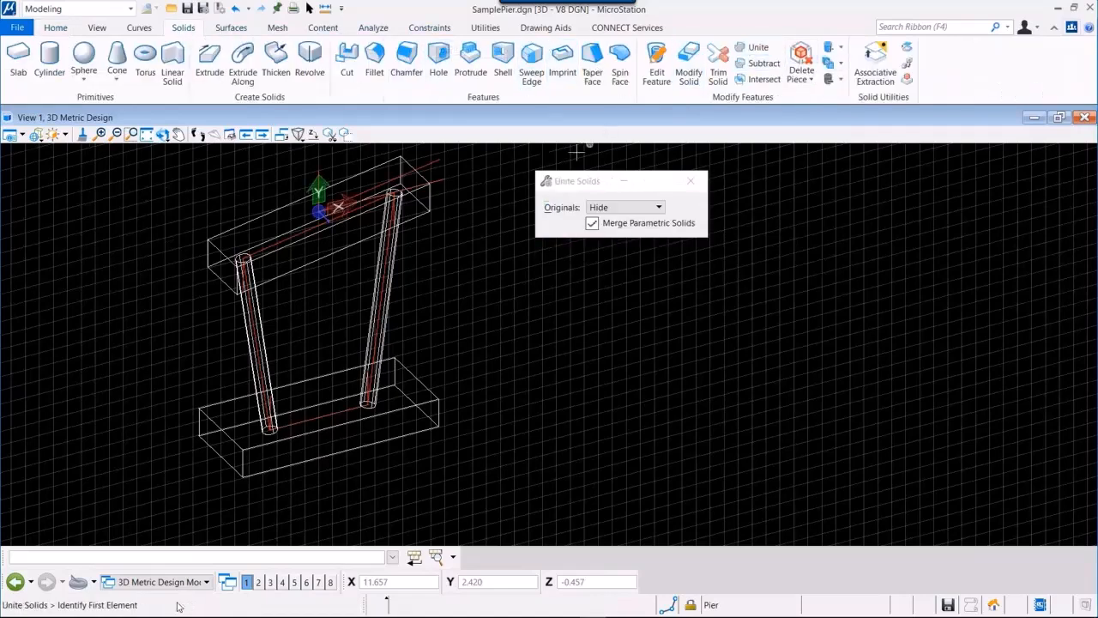
{"action": "left_click", "coordinate": [422, 212]}
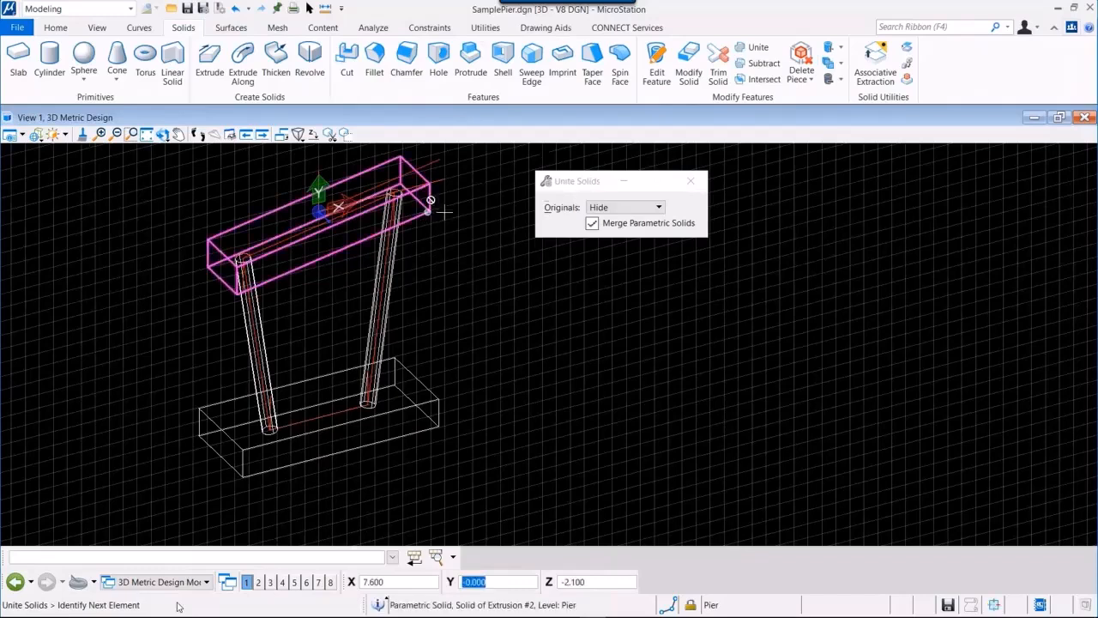
{"action": "left_click", "coordinate": [259, 322]}
{"action": "left_click", "coordinate": [367, 305], "text": "ctrl"}
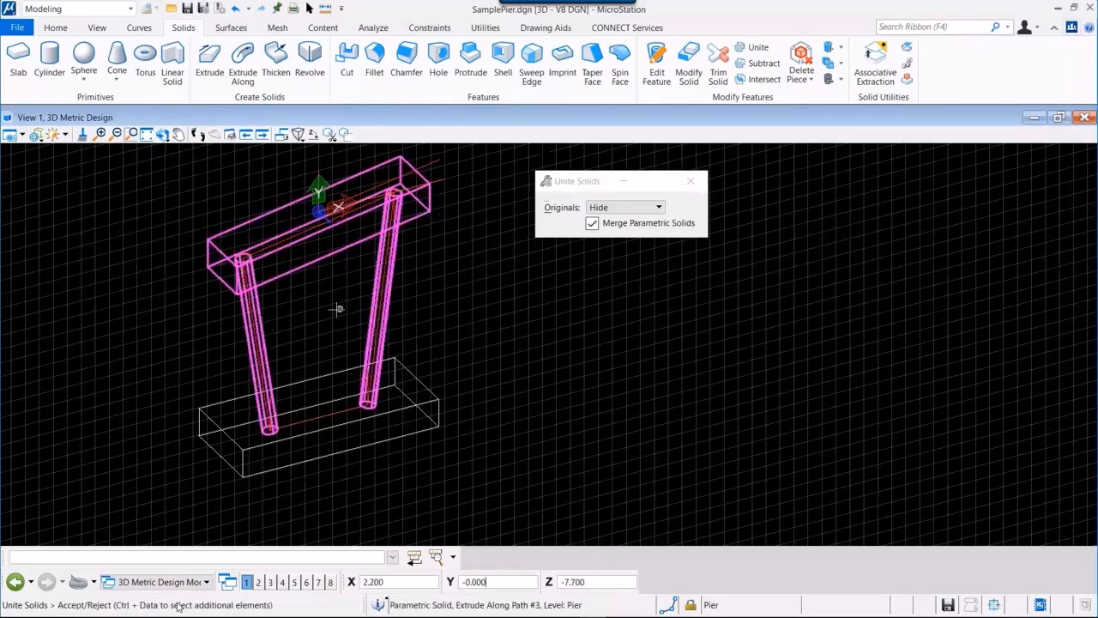
{"action": "left_click", "coordinate": [415, 370], "text": "ctrl"}
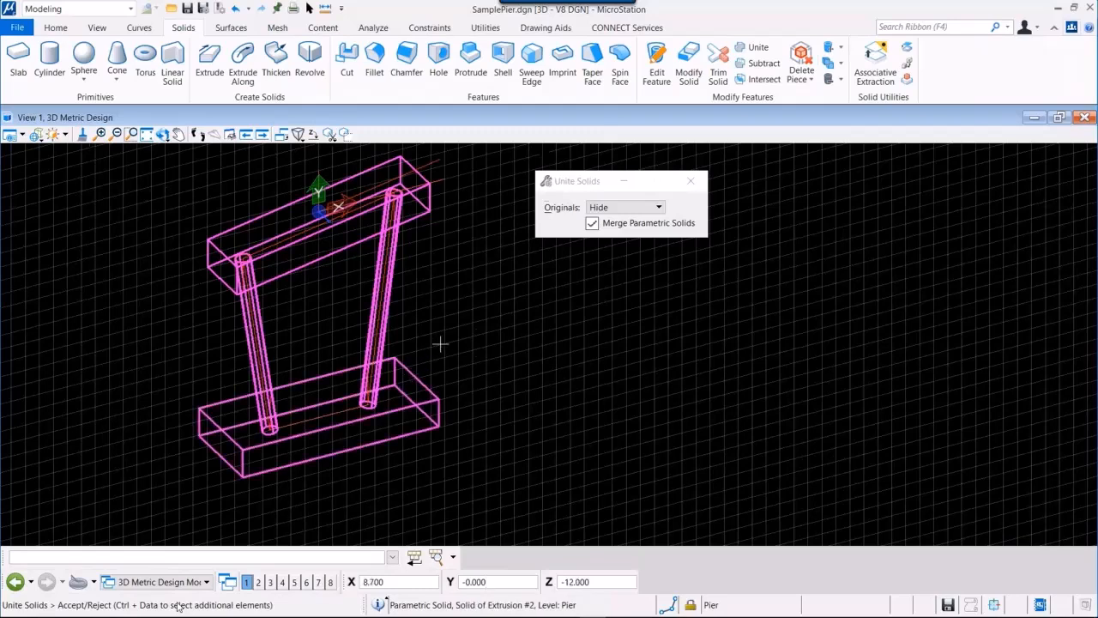
{"action": "left_click", "coordinate": [441, 344]}
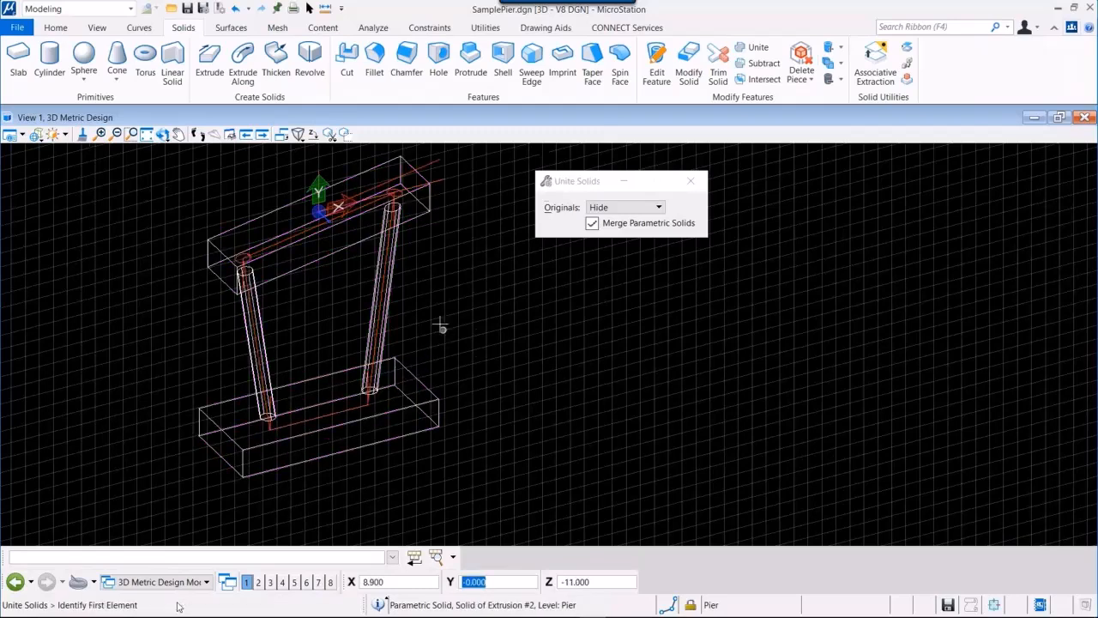
{"action": "scroll", "coordinate": [240, 233], "scroll_direction": "up", "scroll_amount": 2}
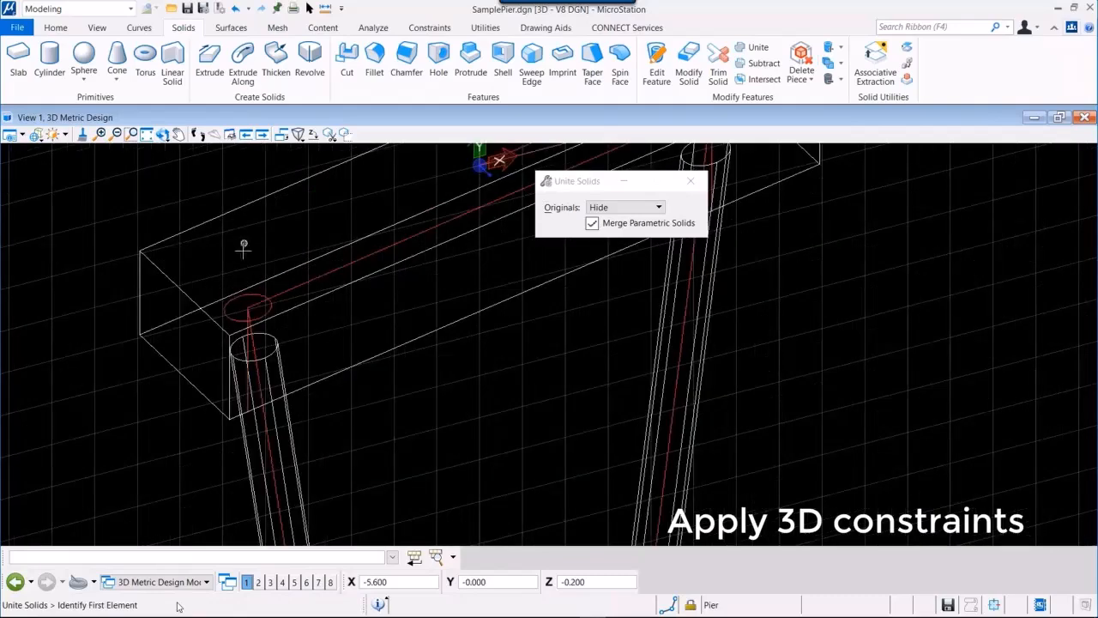
Step: Apply a 3D Perpendicular constraint between the sloping column axis line and the circle at its upper end
{"action": "scroll", "coordinate": [243, 258], "scroll_direction": "up", "scroll_amount": 2}
{"action": "left_click", "coordinate": [429, 27]}
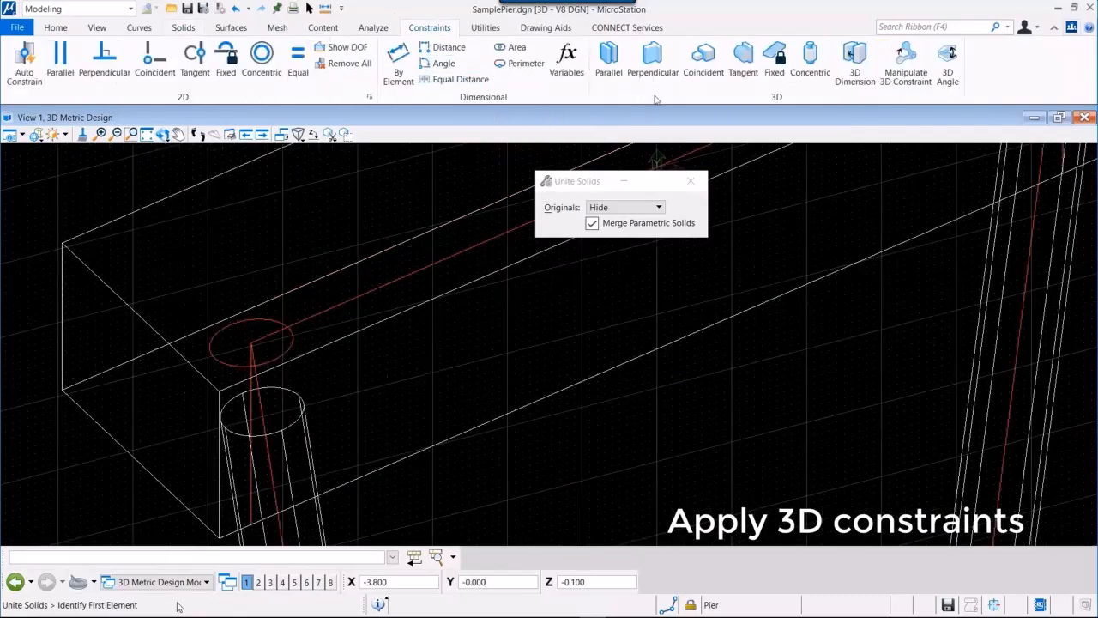
{"action": "left_click", "coordinate": [653, 62]}
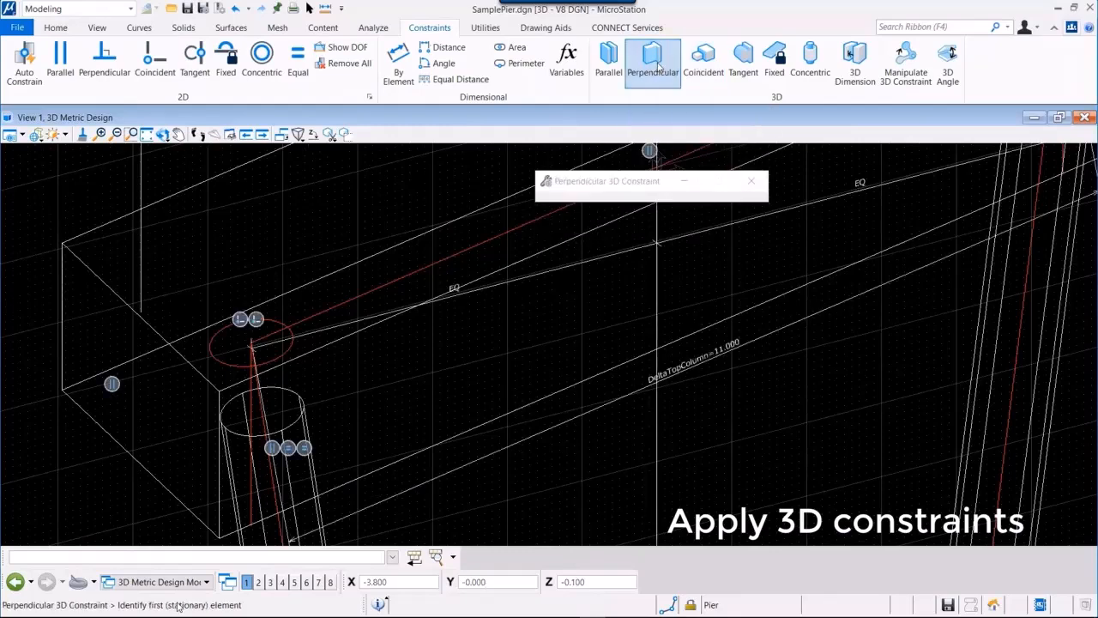
{"action": "scroll", "coordinate": [270, 409], "scroll_direction": "up", "scroll_amount": 2}
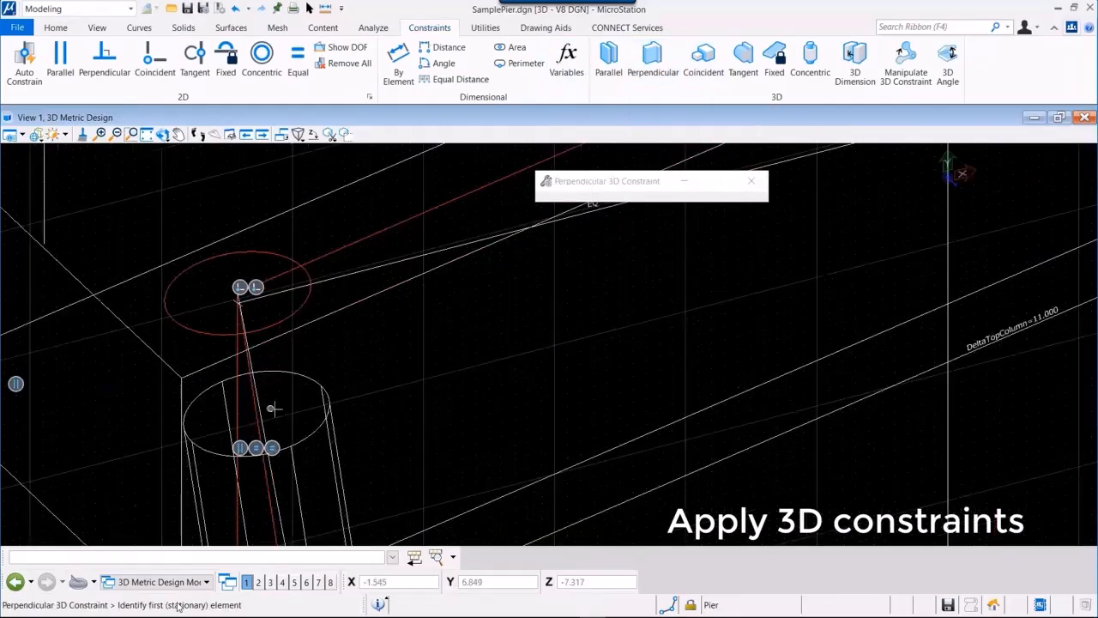
{"action": "left_click", "coordinate": [254, 418]}
{"action": "left_click", "coordinate": [254, 416]}
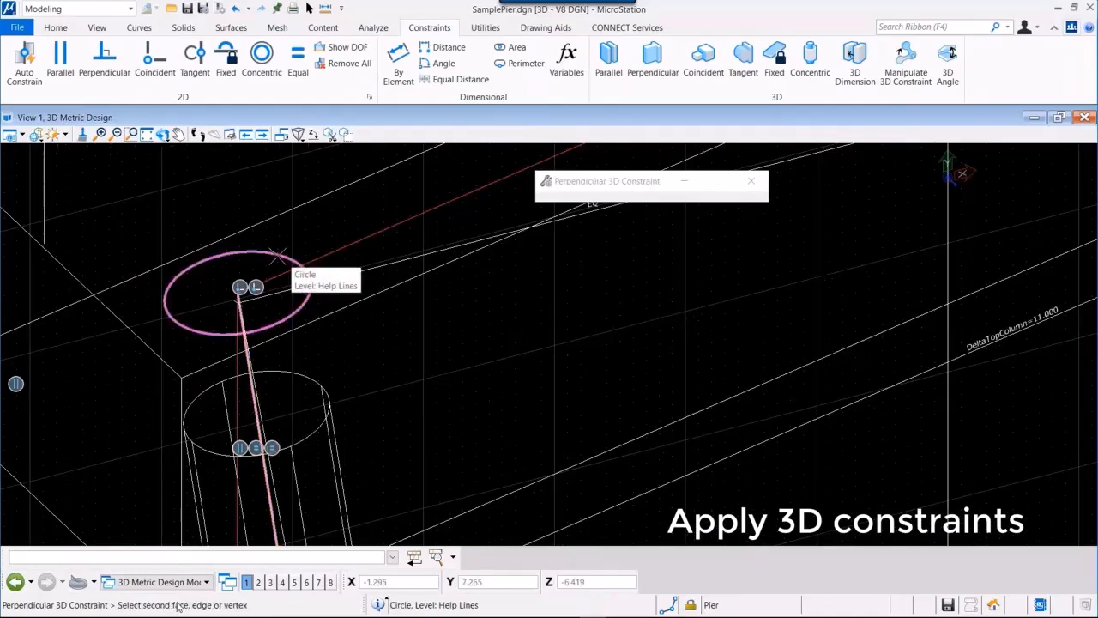
{"action": "left_click", "coordinate": [254, 290]}
{"action": "left_click", "coordinate": [249, 293]}
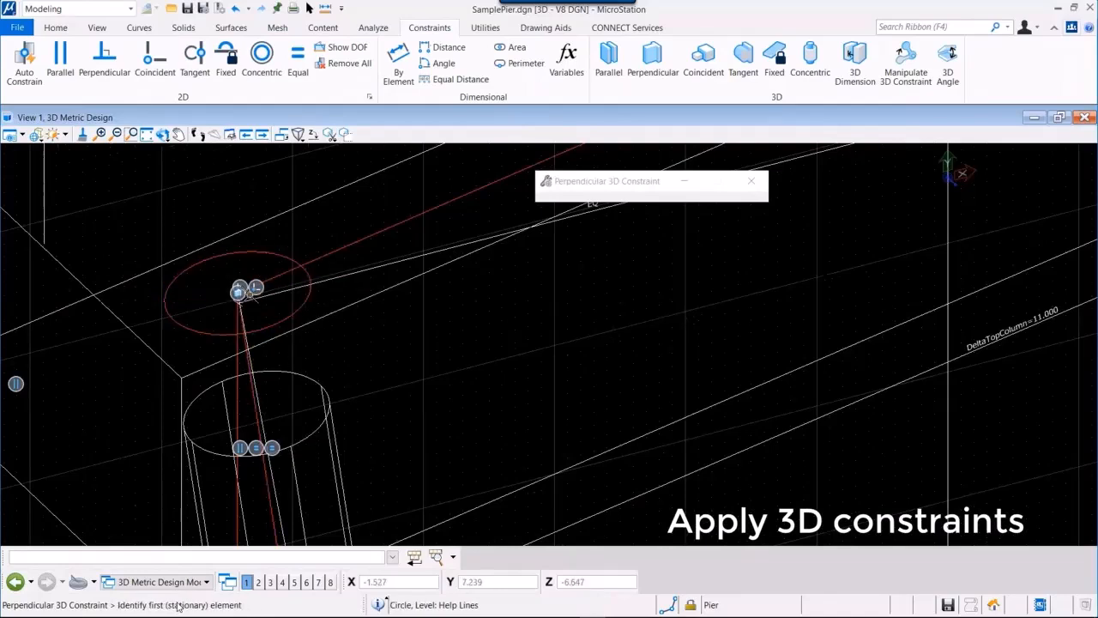
Step: Apply a 3D Coincident constraint between the sloping column axis line's upper end and the circle's centre, with Automatic orientation
{"action": "left_click", "coordinate": [701, 66]}
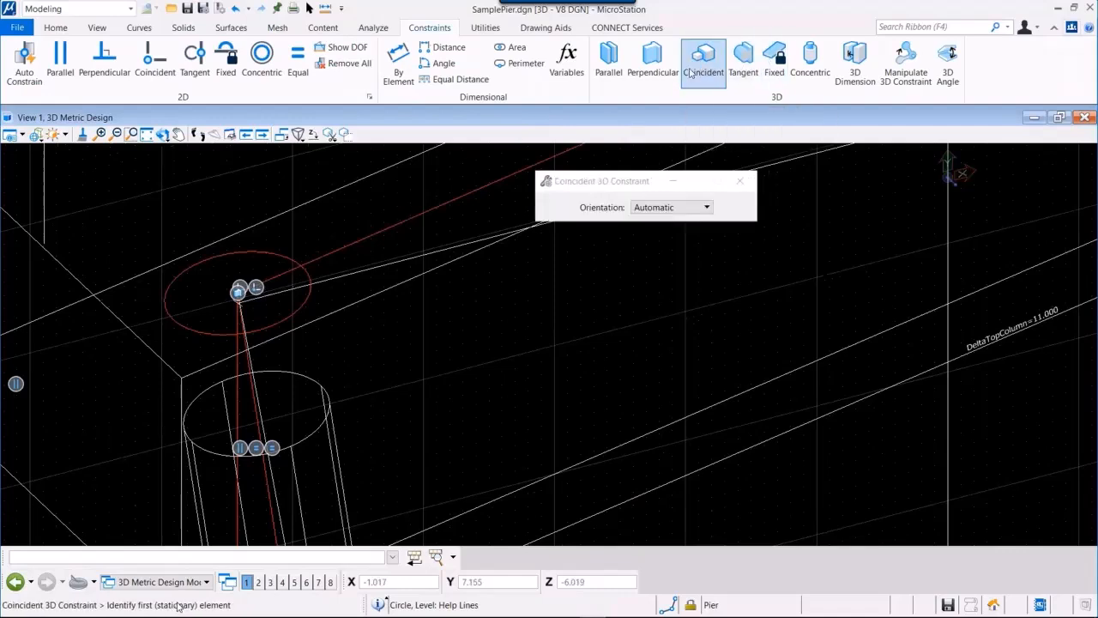
{"action": "left_click", "coordinate": [249, 388]}
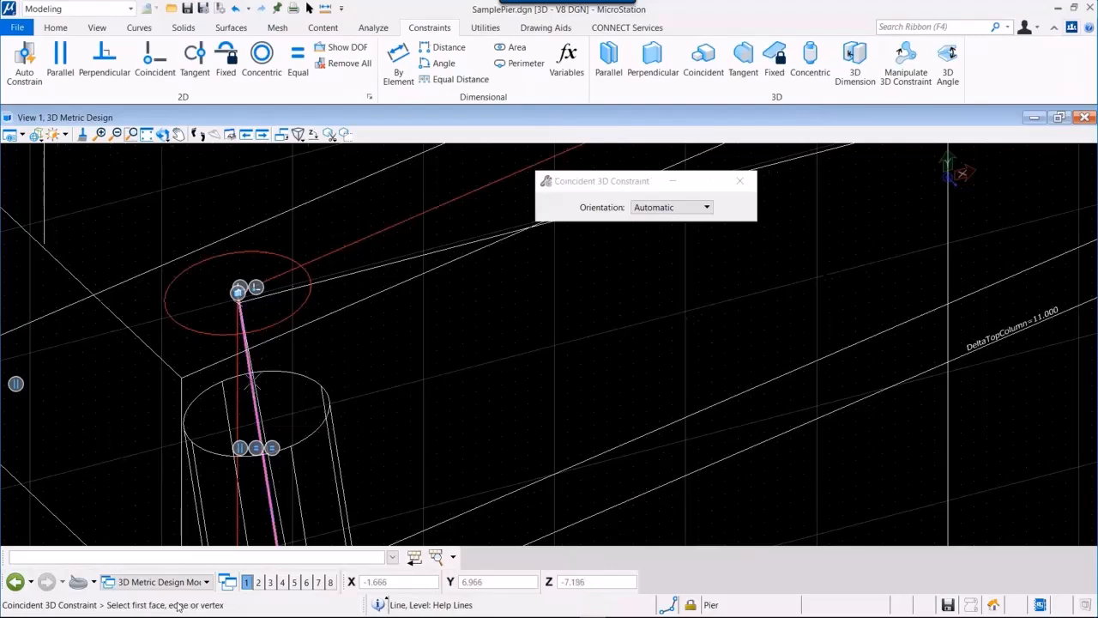
{"action": "left_click", "coordinate": [238, 293]}
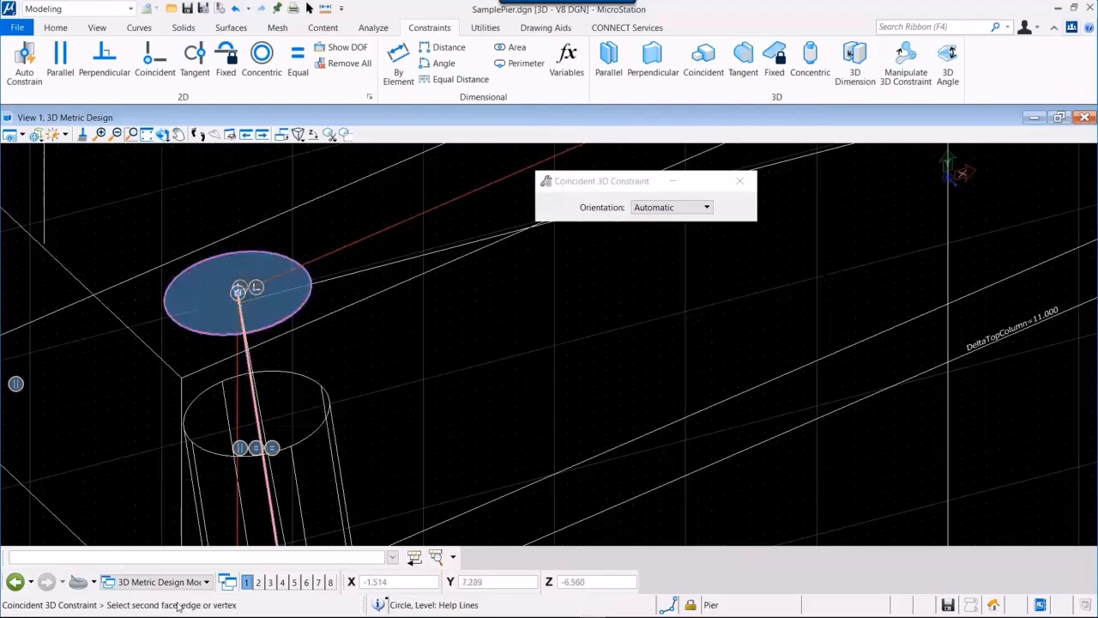
{"action": "left_click", "coordinate": [237, 293]}
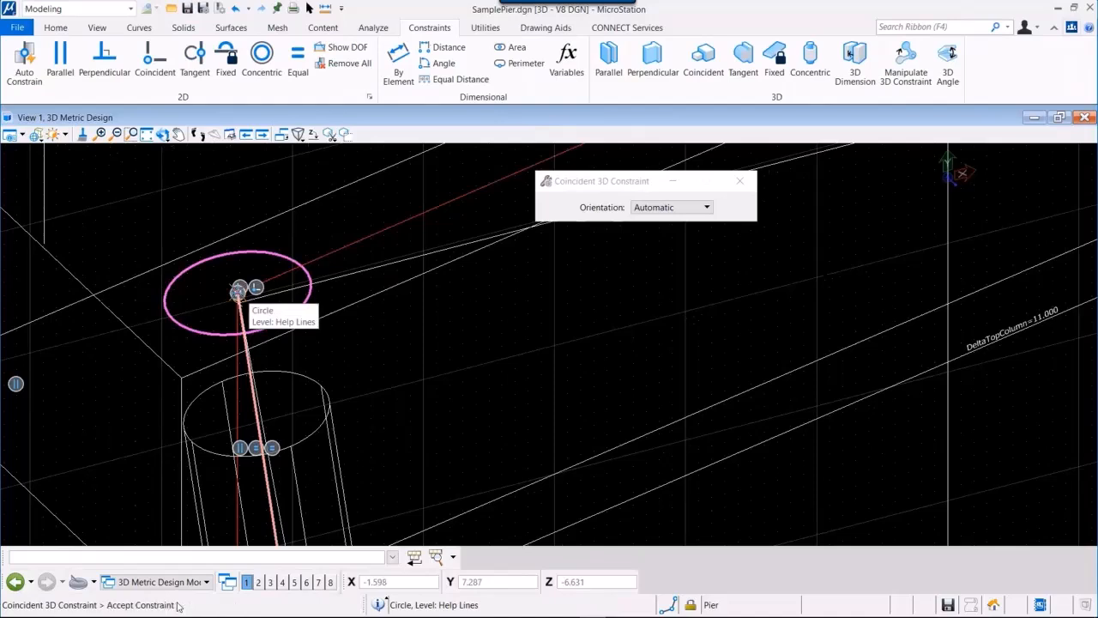
{"action": "left_click", "coordinate": [239, 281]}
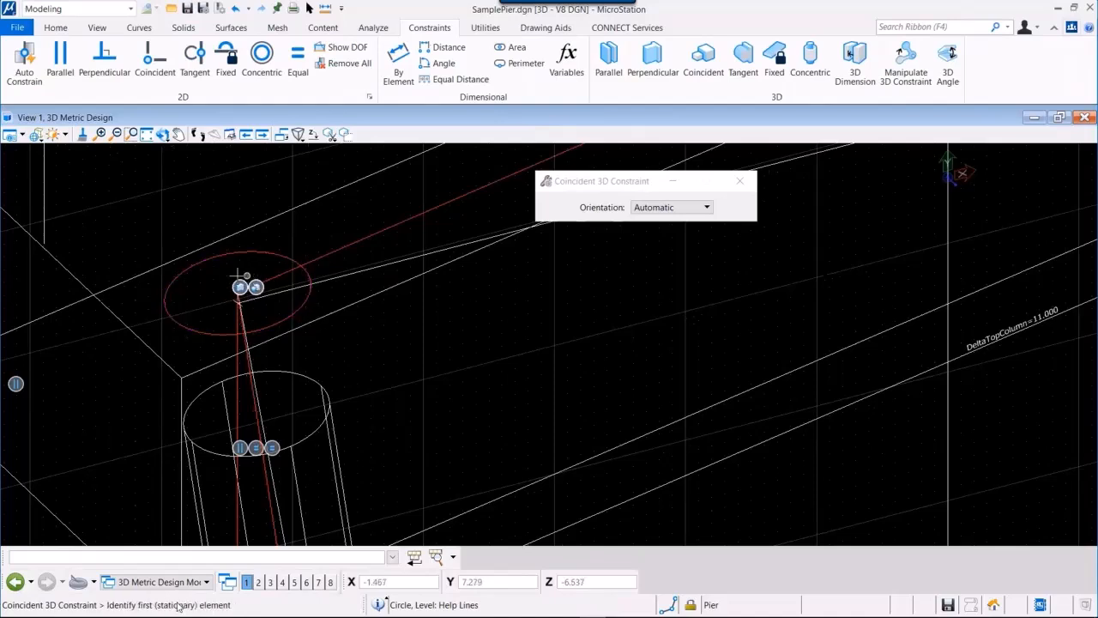
{"action": "scroll", "coordinate": [237, 276], "scroll_direction": "down", "scroll_amount": 5}
{"action": "scroll", "coordinate": [233, 277], "scroll_direction": "down", "scroll_amount": 5}
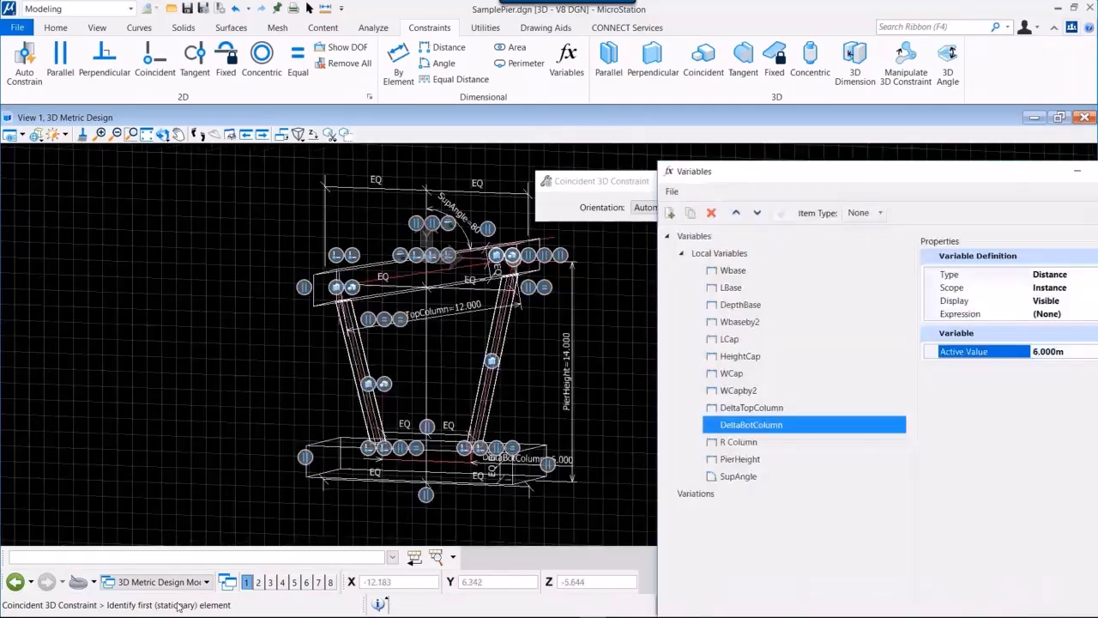
Step: Close MicroStation, duplicate SamplePier.dgn in File Explorer and rename the copy as SamplePier.cel, accepting the extension change
{"action": "left_click", "coordinate": [1089, 7]}
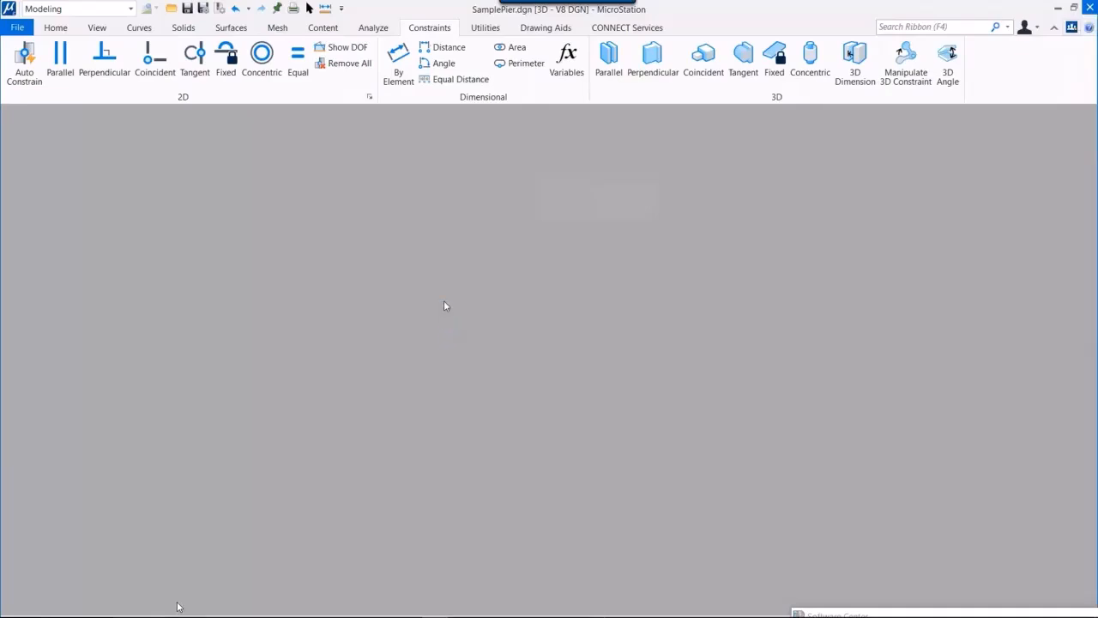
{"action": "left_click_drag", "start_coordinate": [474, 359], "coordinate": [519, 369], "text": "ctrl"}
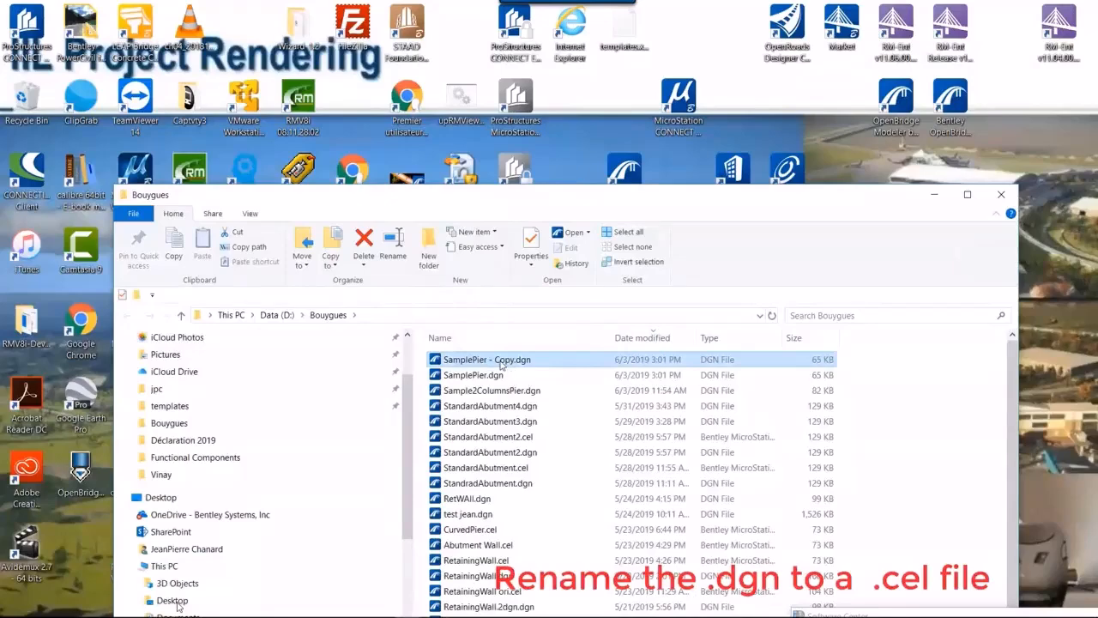
{"action": "left_click", "coordinate": [500, 361]}
{"action": "left_click_drag", "start_coordinate": [488, 360], "coordinate": [536, 354]}
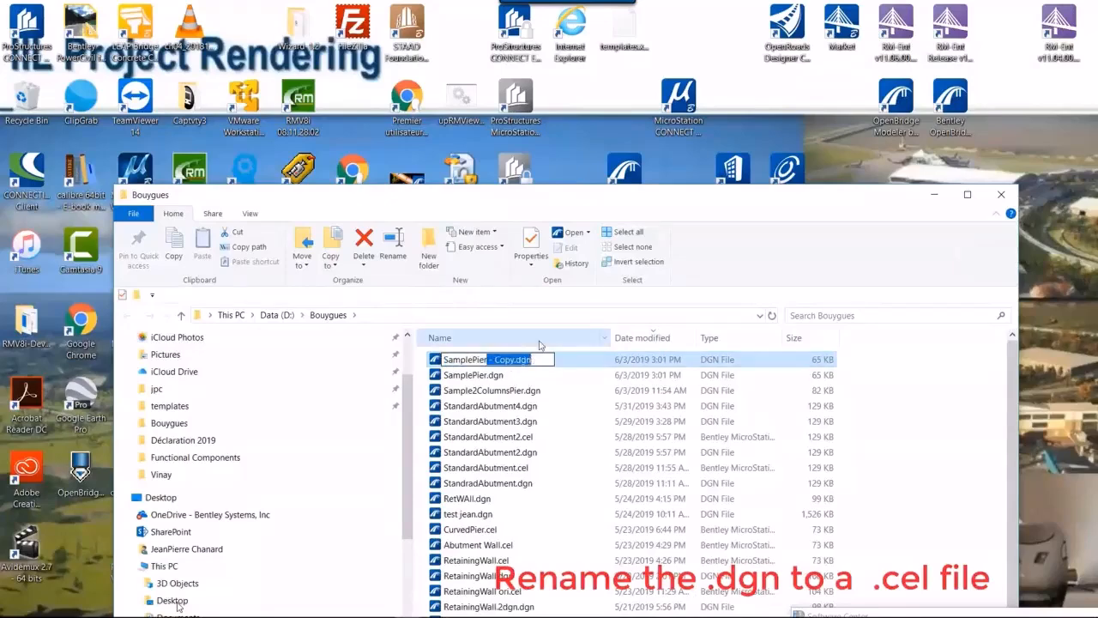
{"action": "type", "text": ".cel"}
{"action": "key", "text": "Return"}
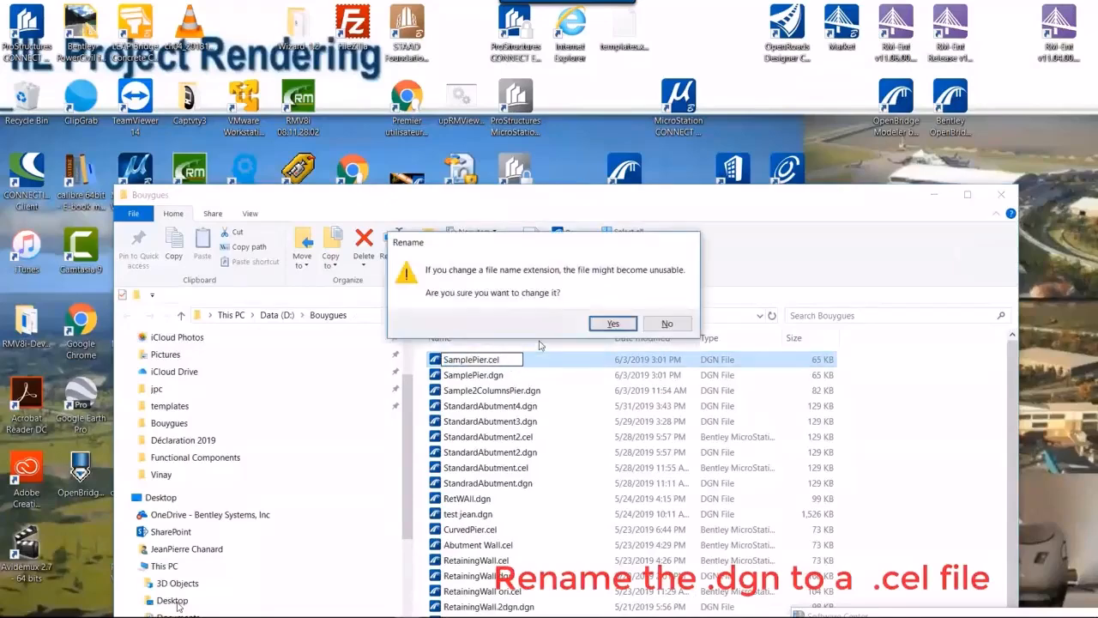
{"action": "left_click", "coordinate": [607, 328]}
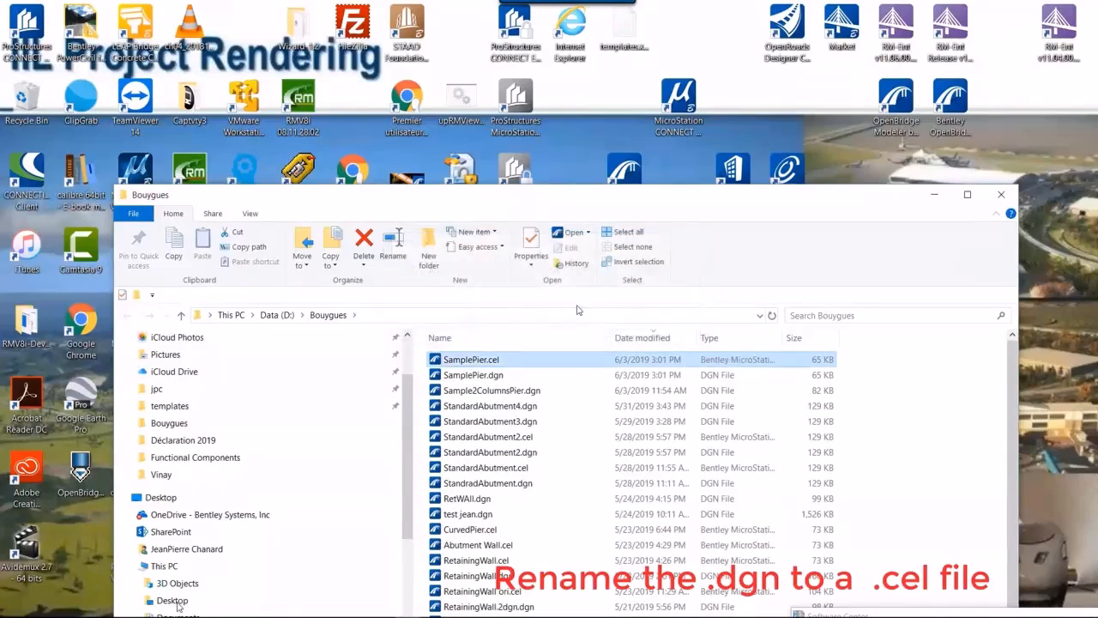
Step: Open SamplePier.cel in MicroStation and review the cell placement and cell type properties of the 3D Metric Design model
{"action": "left_click_drag", "start_coordinate": [490, 362], "coordinate": [683, 110]}
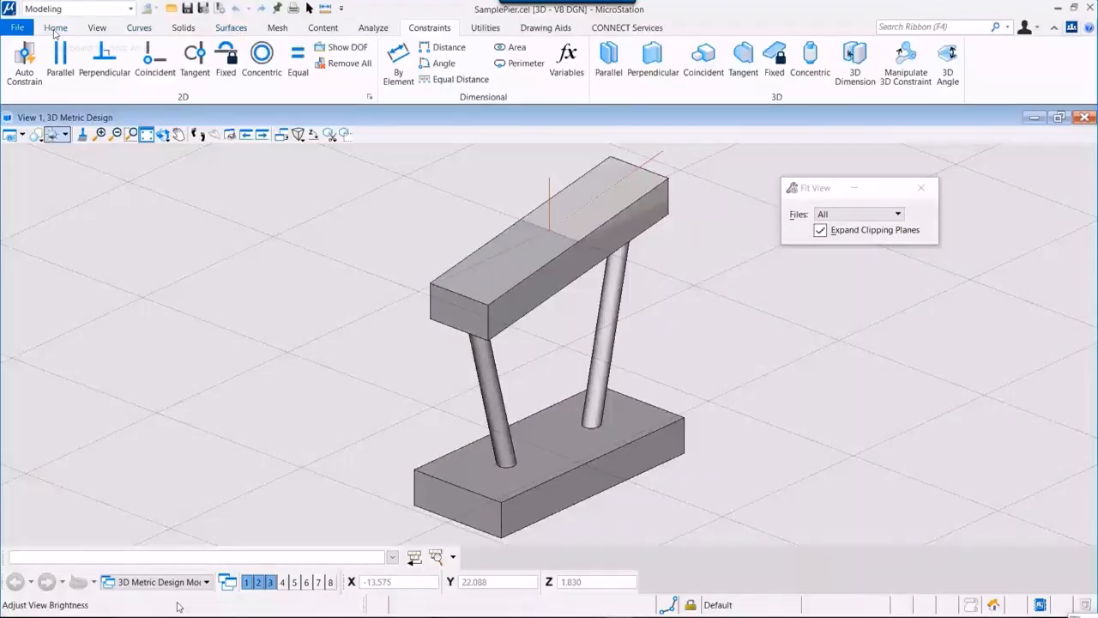
{"action": "left_click", "coordinate": [336, 48]}
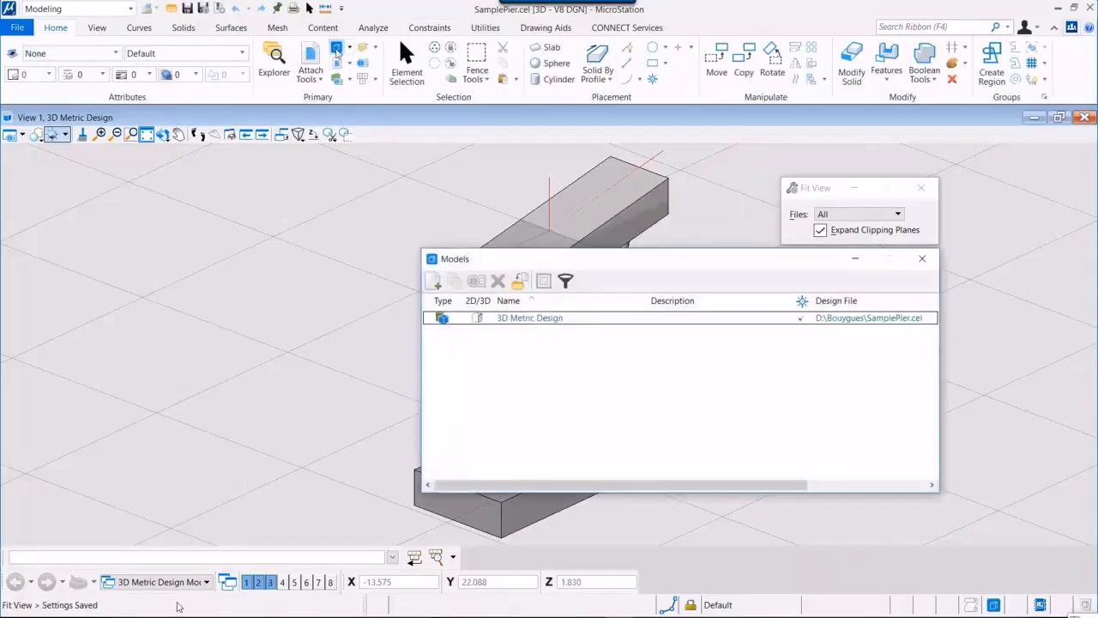
{"action": "left_click_drag", "start_coordinate": [620, 261], "coordinate": [419, 259]}
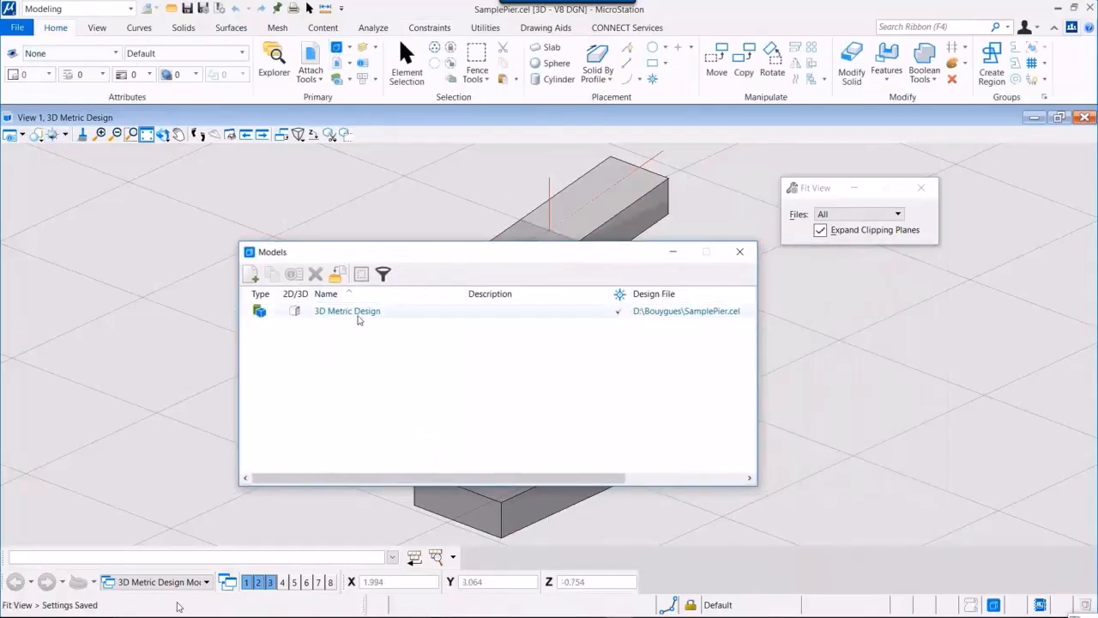
{"action": "right_click", "coordinate": [369, 311]}
{"action": "left_click", "coordinate": [410, 396]}
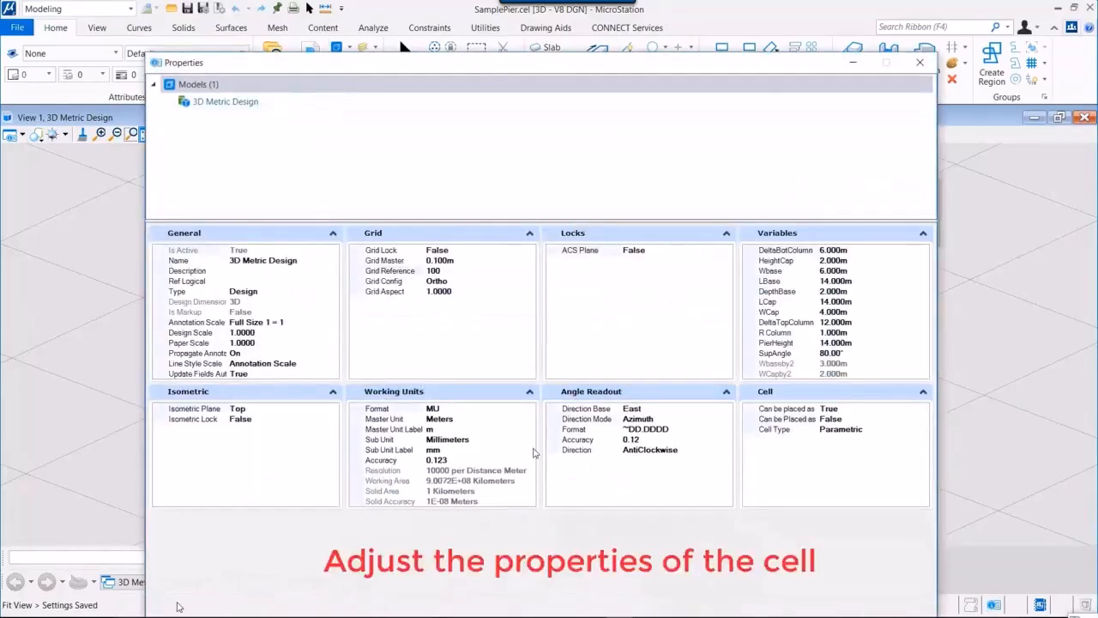
{"action": "left_click", "coordinate": [848, 430]}
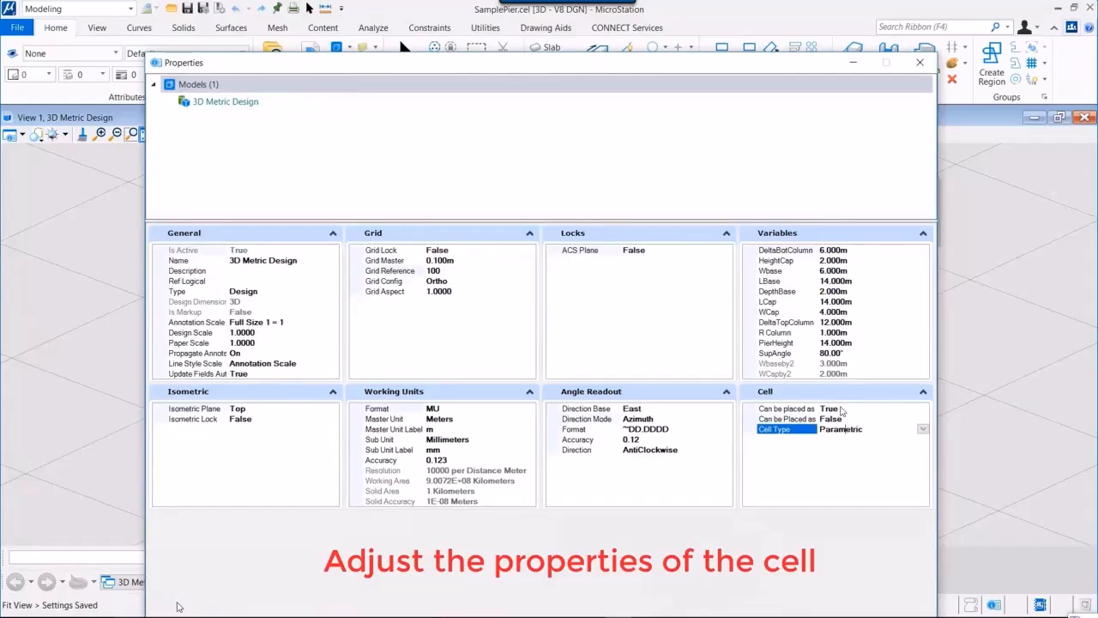
{"action": "left_click", "coordinate": [919, 62]}
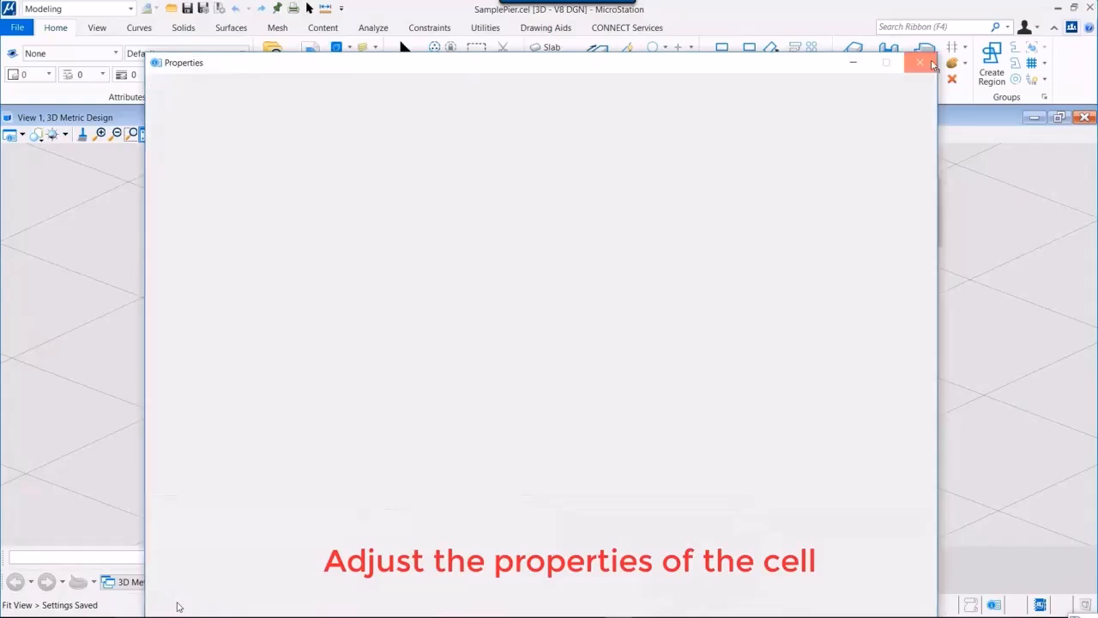
Step: Close MicroStation and open SamplePier.cel in OpenBridge Modeler using the active WorkSet
{"action": "left_click", "coordinate": [1093, 10]}
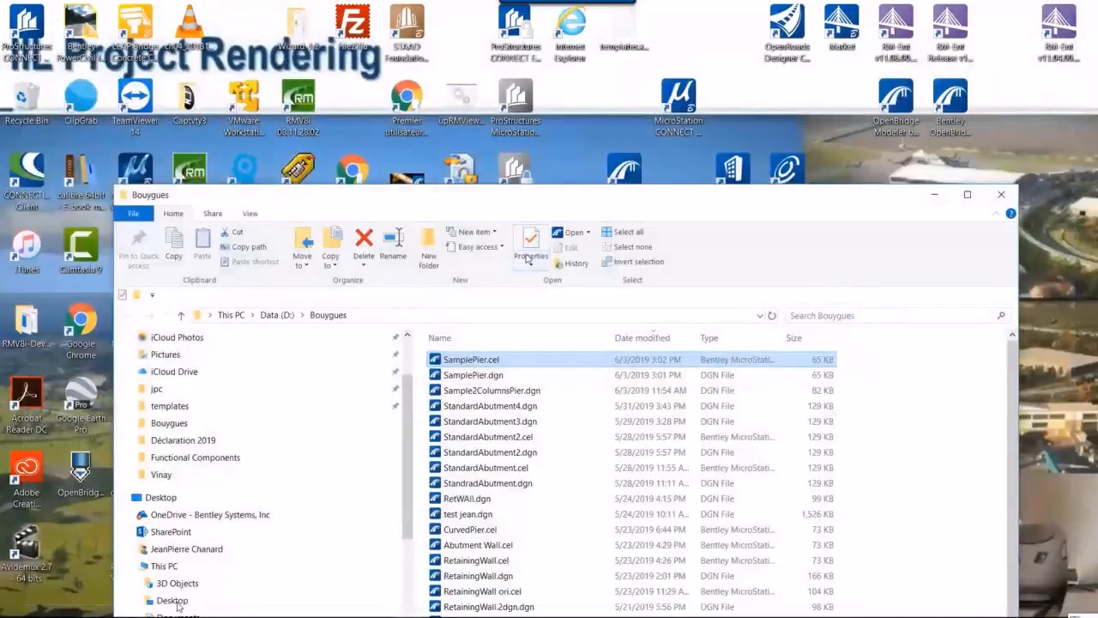
{"action": "left_click_drag", "start_coordinate": [521, 196], "coordinate": [527, 257]}
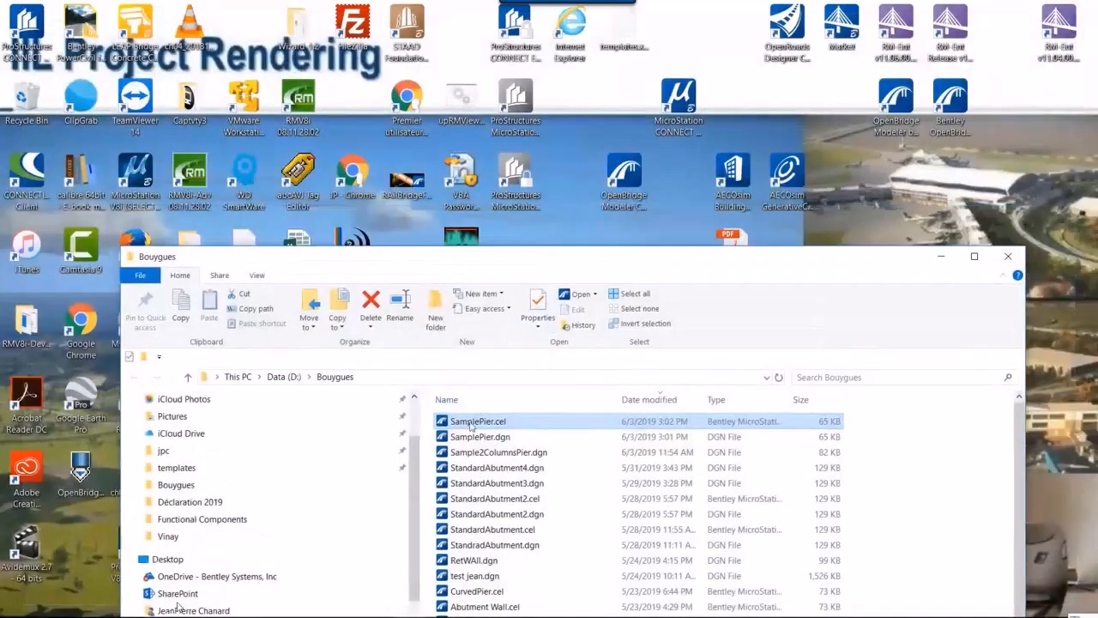
{"action": "left_click_drag", "start_coordinate": [479, 422], "coordinate": [619, 174]}
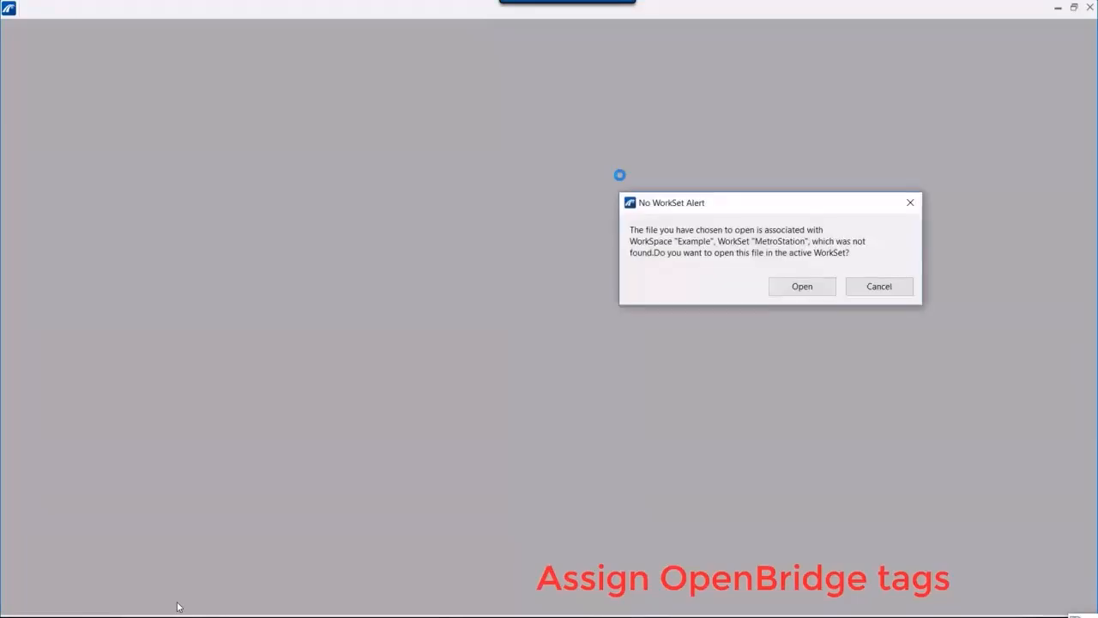
{"action": "left_click", "coordinate": [820, 287]}
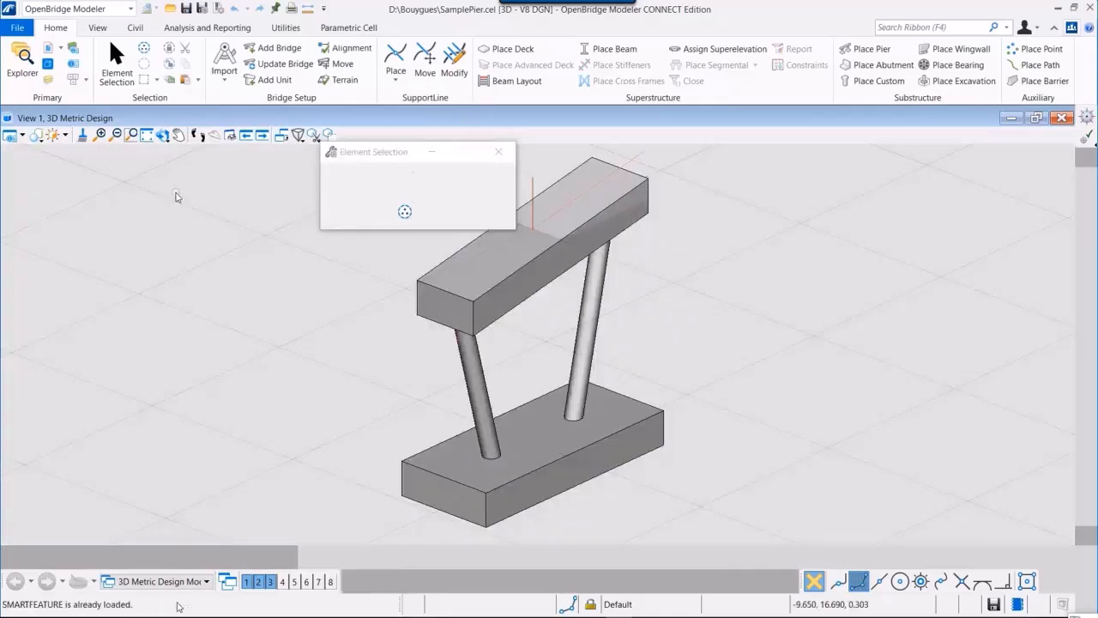
Step: Tag the united pier solid as a Cap element with the Tag Tool
{"action": "left_click", "coordinate": [344, 28]}
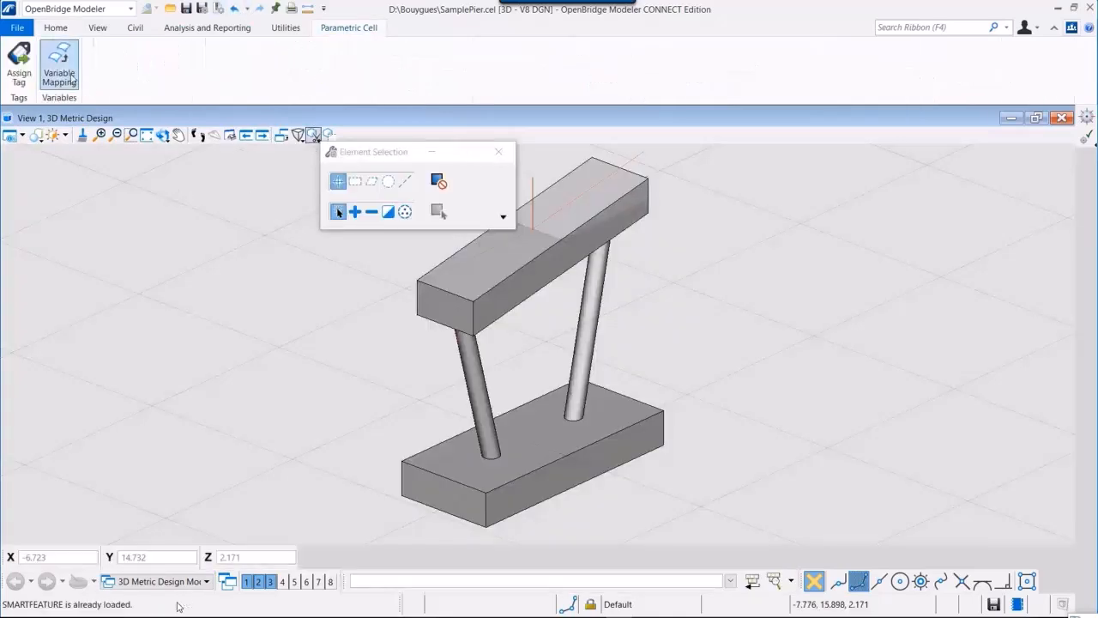
{"action": "left_click", "coordinate": [19, 71]}
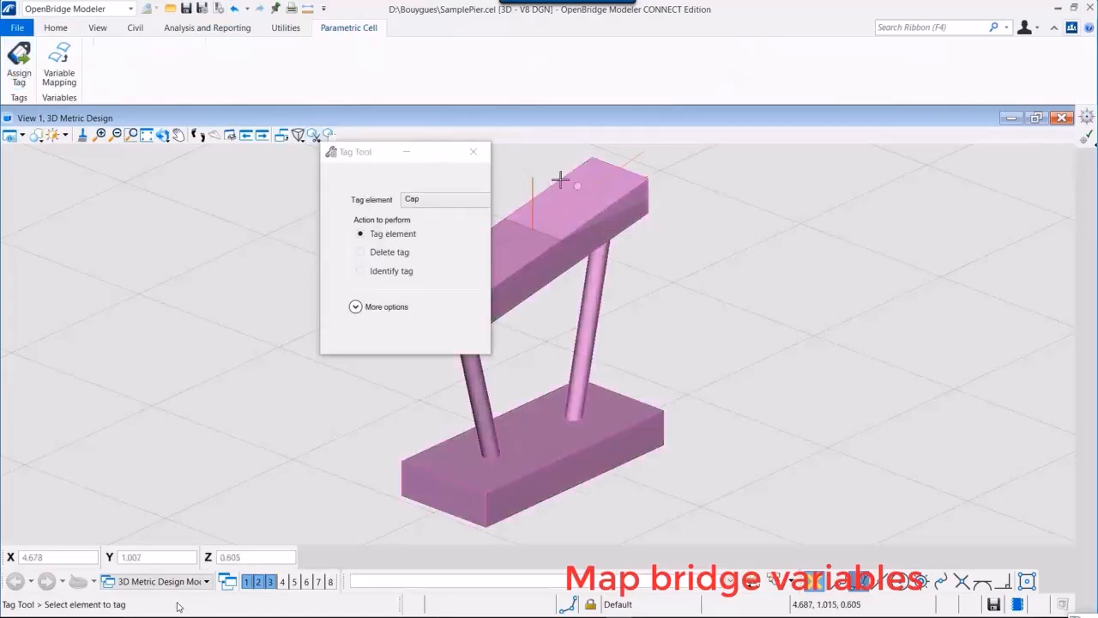
{"action": "left_click", "coordinate": [473, 151]}
Step: Map the user variable LCap to Cap Length and SupAngle to Cap Slope Angle in the OpenBridge Modeler variable mapping
{"action": "left_click", "coordinate": [59, 62]}
{"action": "left_click_drag", "start_coordinate": [191, 66], "coordinate": [678, 214]}
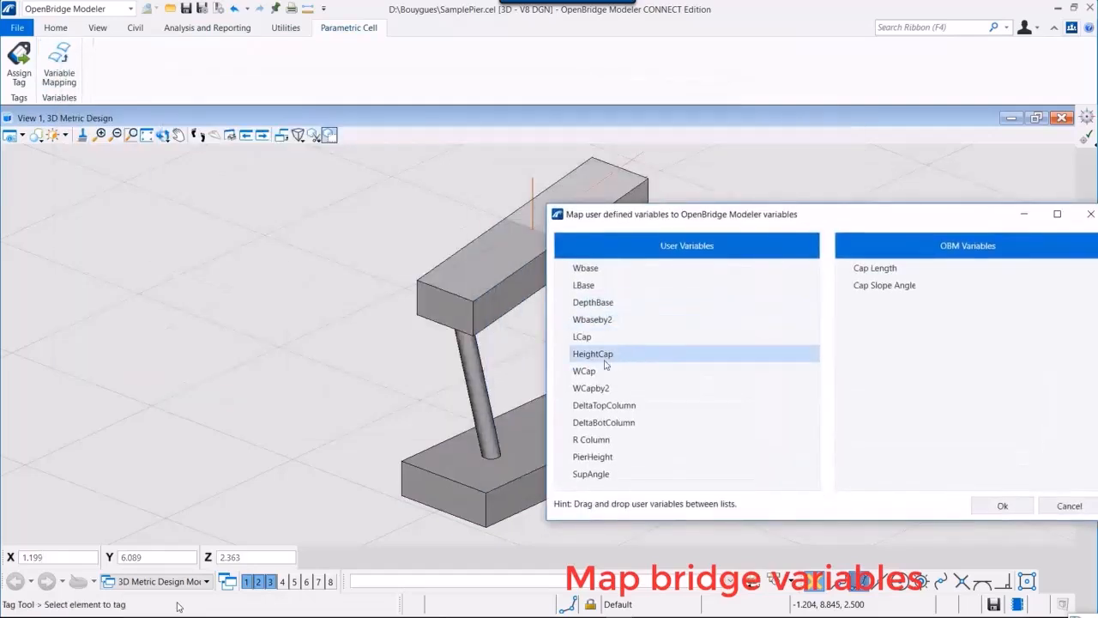
{"action": "left_click_drag", "start_coordinate": [583, 338], "coordinate": [896, 273]}
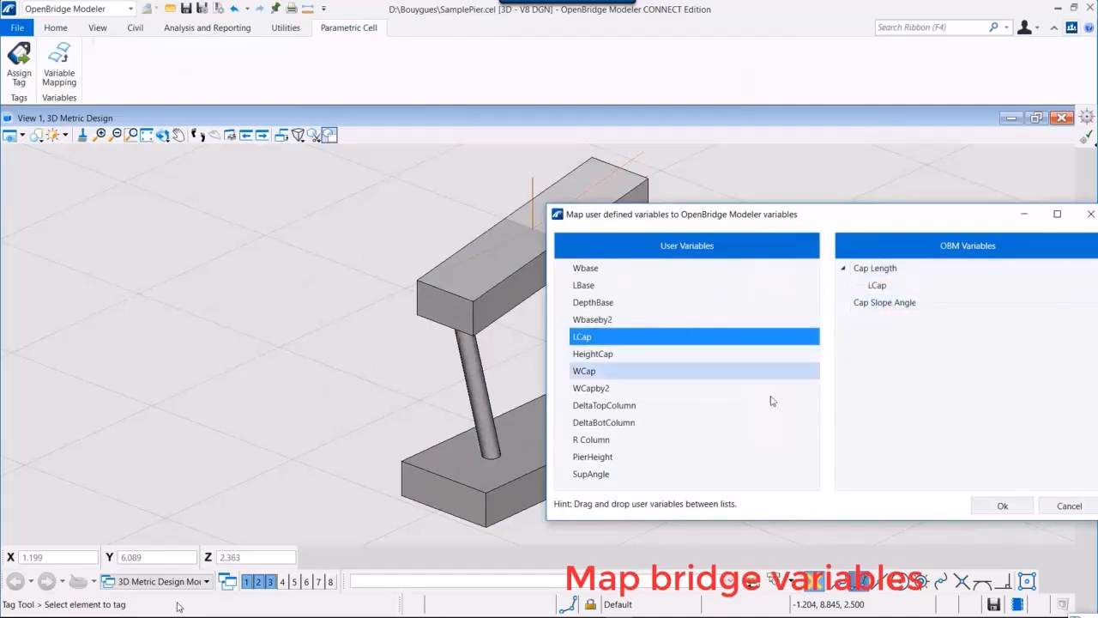
{"action": "left_click_drag", "start_coordinate": [584, 478], "coordinate": [883, 307]}
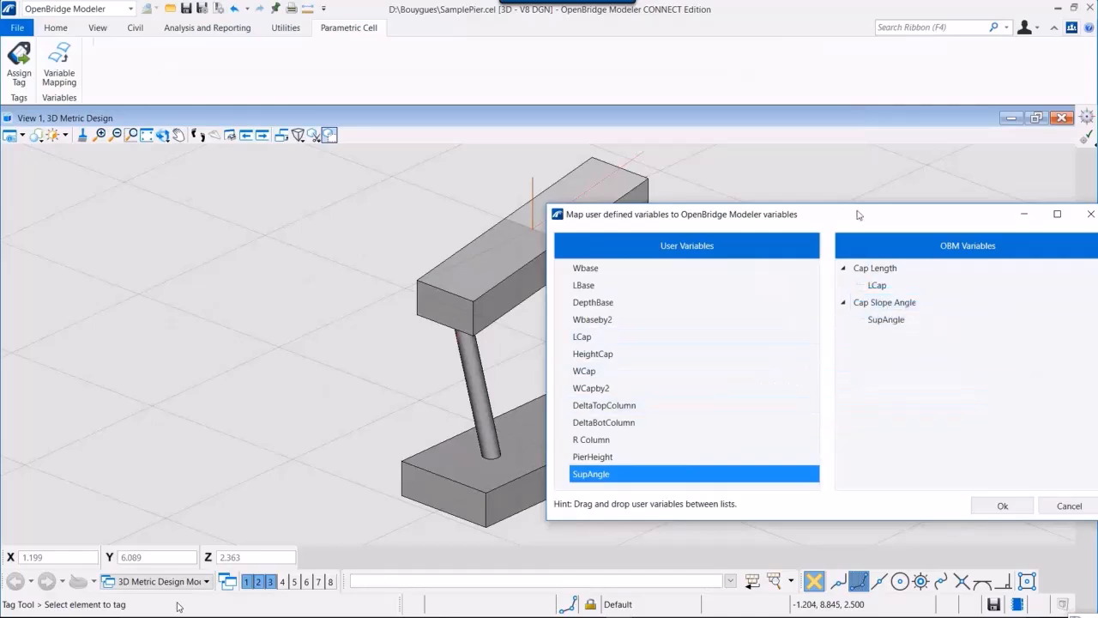
{"action": "left_click_drag", "start_coordinate": [858, 214], "coordinate": [713, 175]}
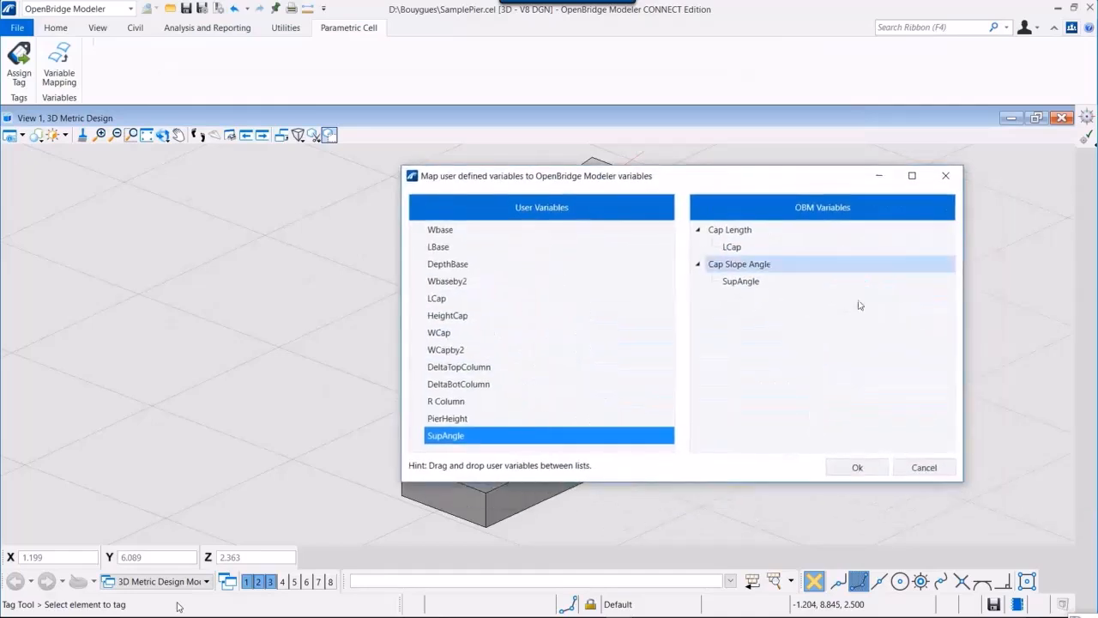
{"action": "left_click", "coordinate": [858, 467]}
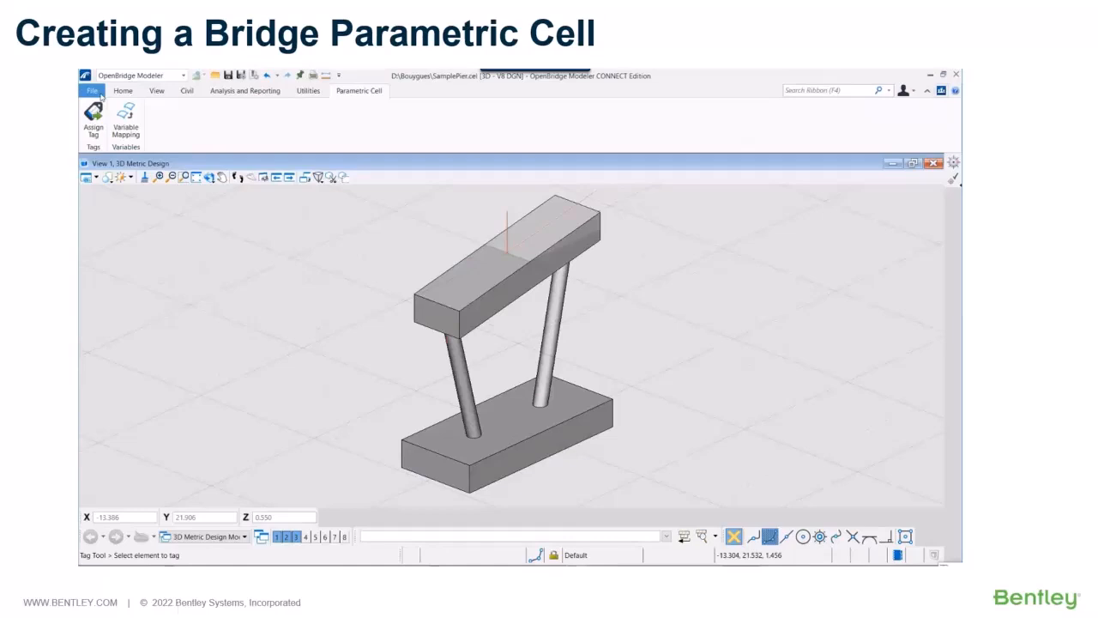
{"action": "mouse_move", "coordinate": [443, 450]}
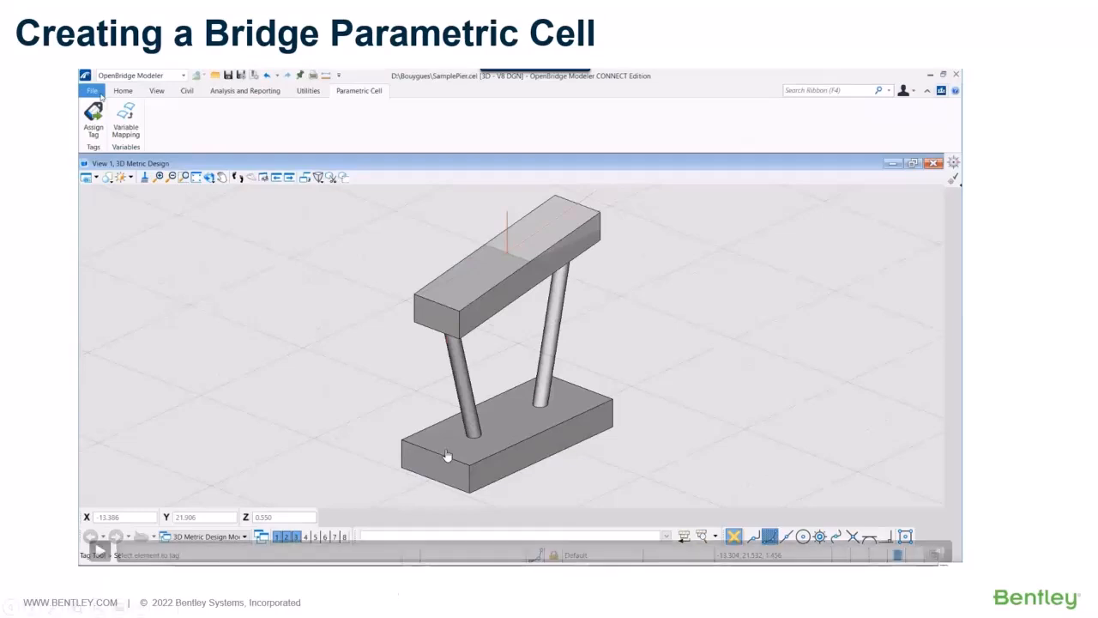
{"action": "left_click", "coordinate": [100, 550]}
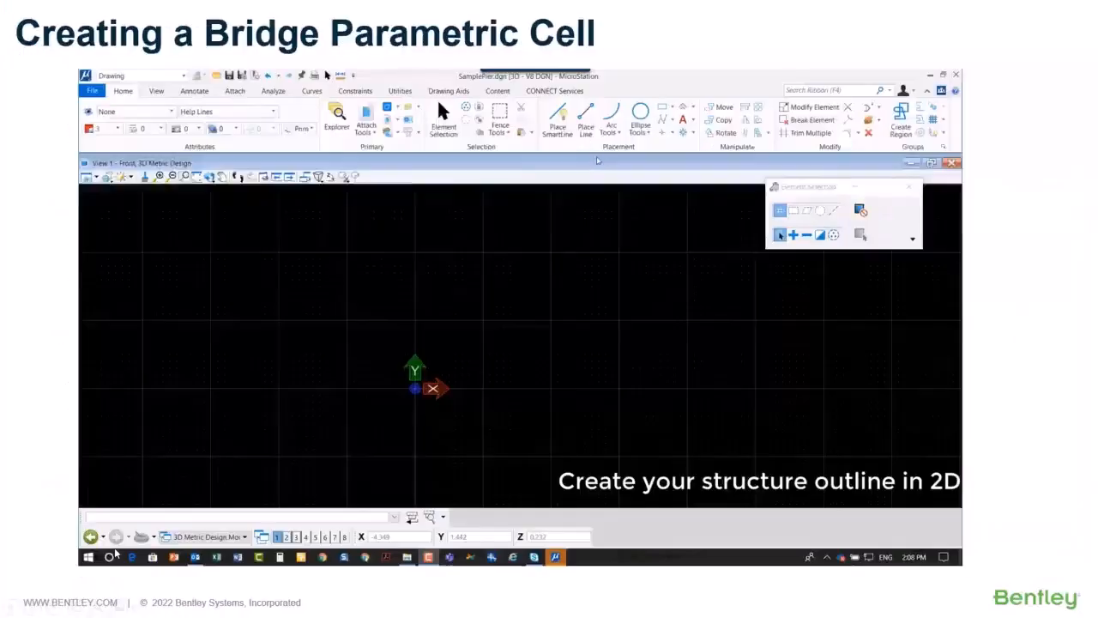
{"action": "mouse_move", "coordinate": [116, 553]}
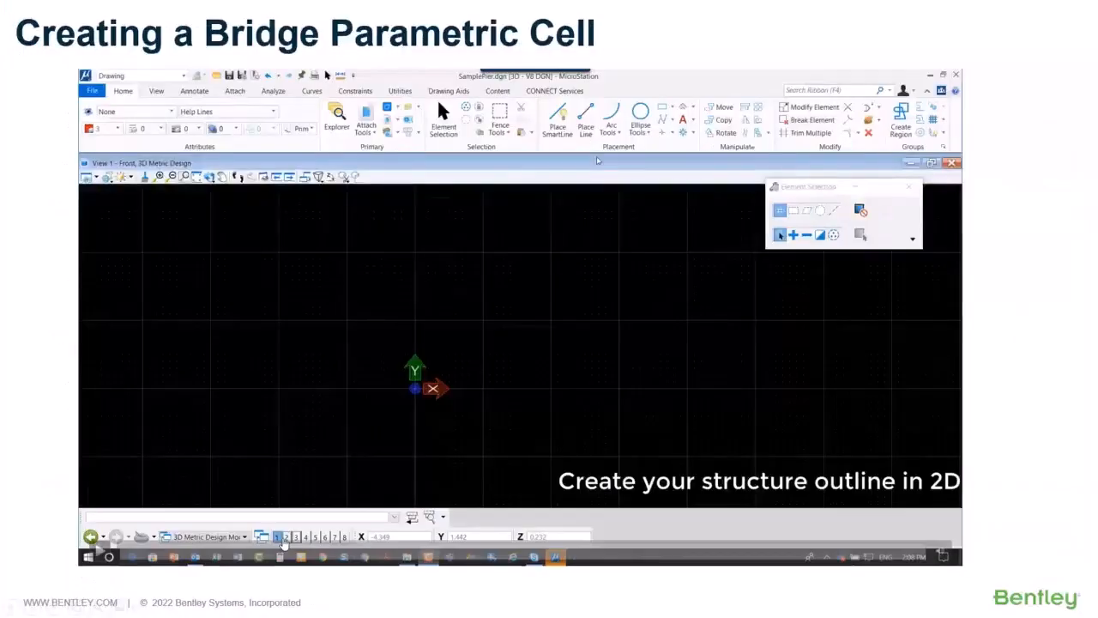
{"action": "left_click", "coordinate": [837, 555]}
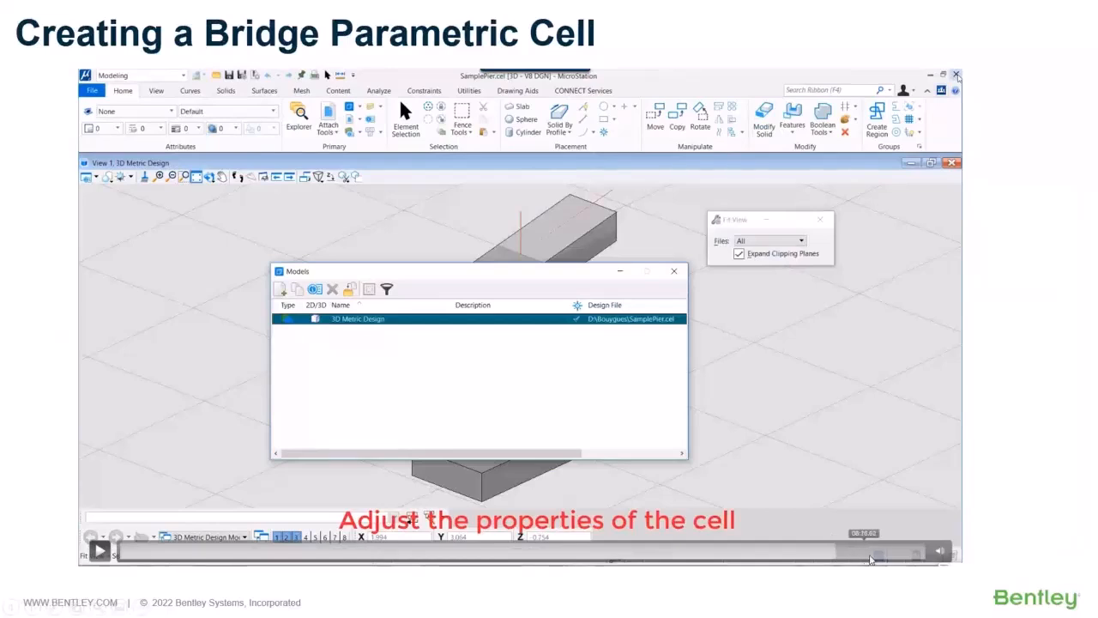
{"action": "left_click", "coordinate": [892, 556]}
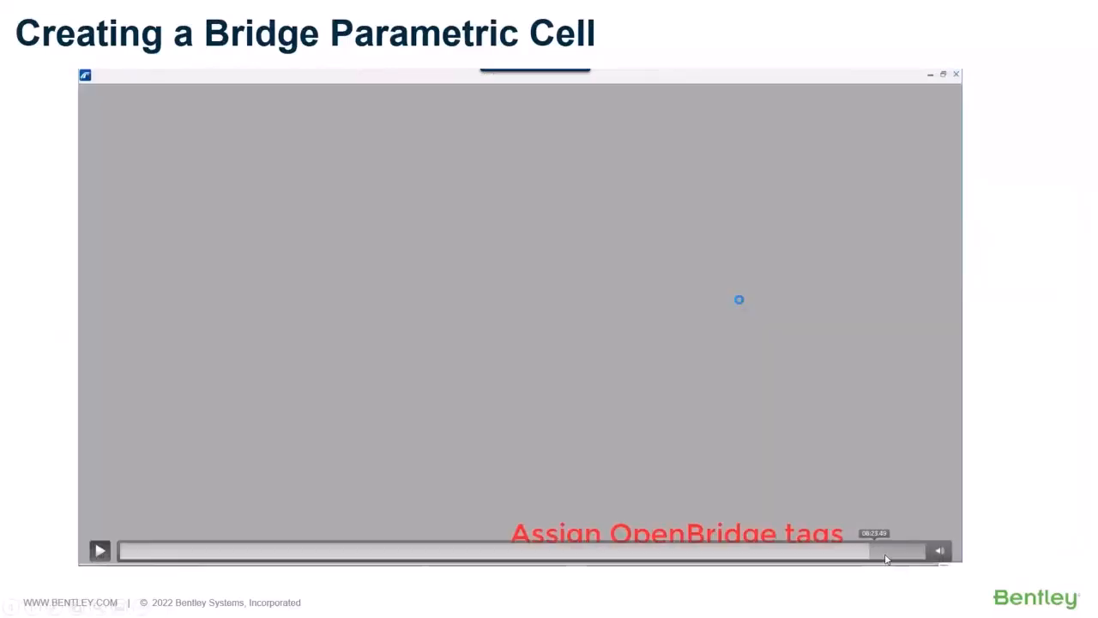
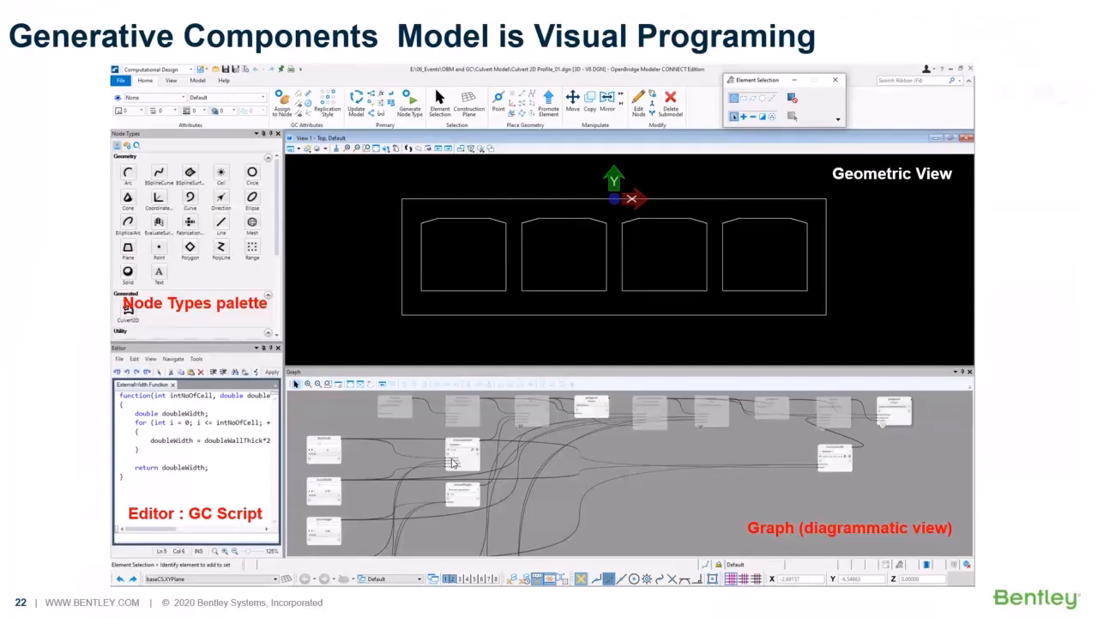
{"action": "left_click", "coordinate": [454, 463]}
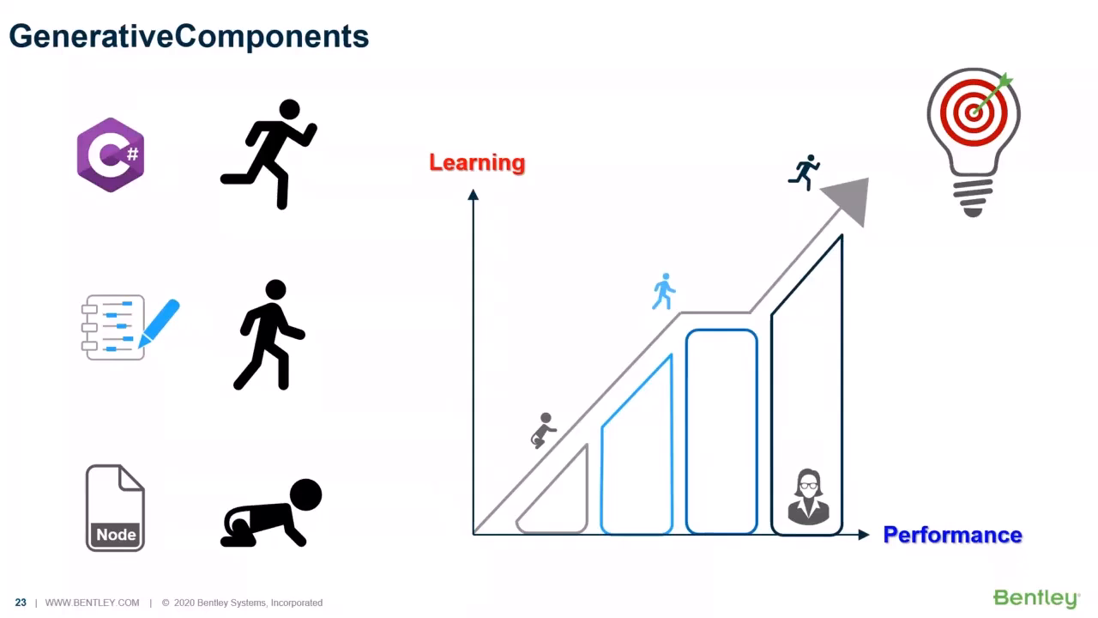
{"action": "left_click", "coordinate": [379, 461]}
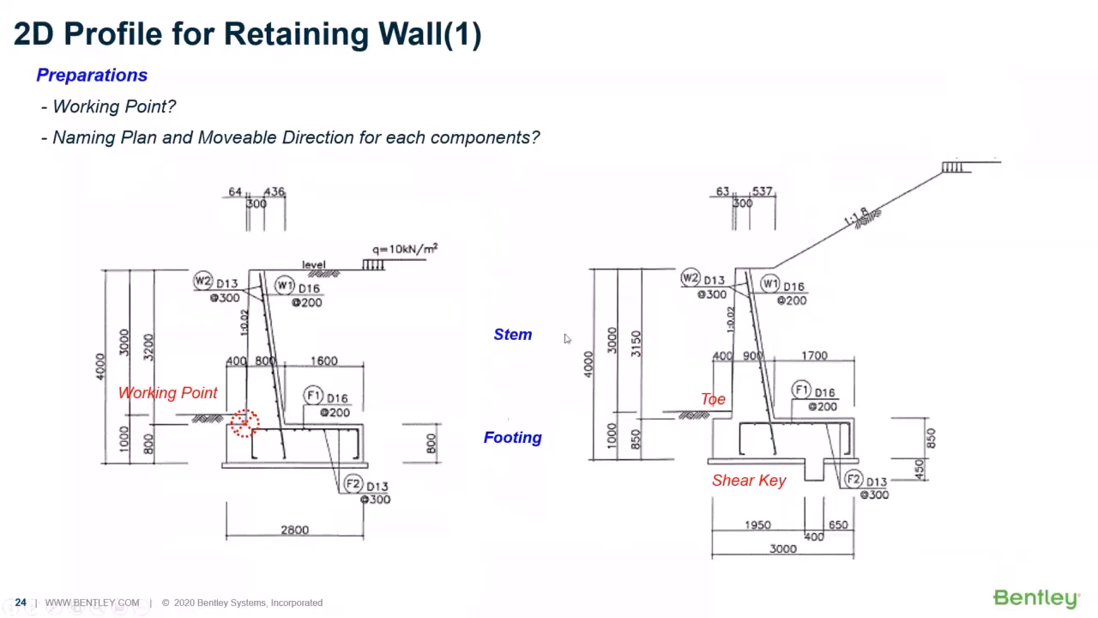
{"action": "key", "text": "Right"}
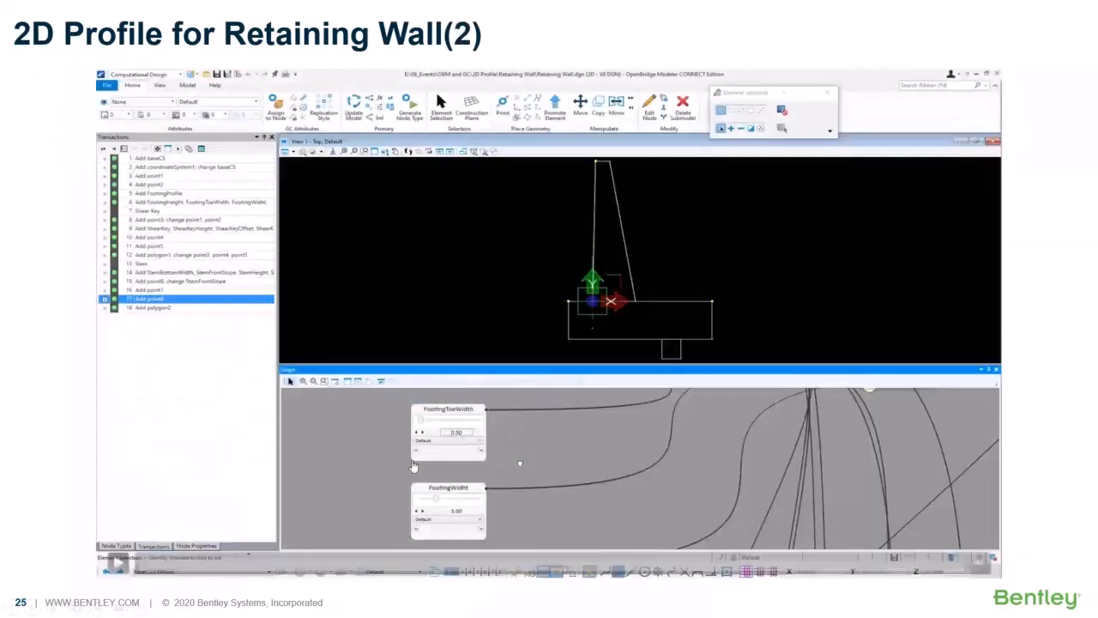
{"action": "mouse_move", "coordinate": [121, 572]}
{"action": "left_click", "coordinate": [115, 562]}
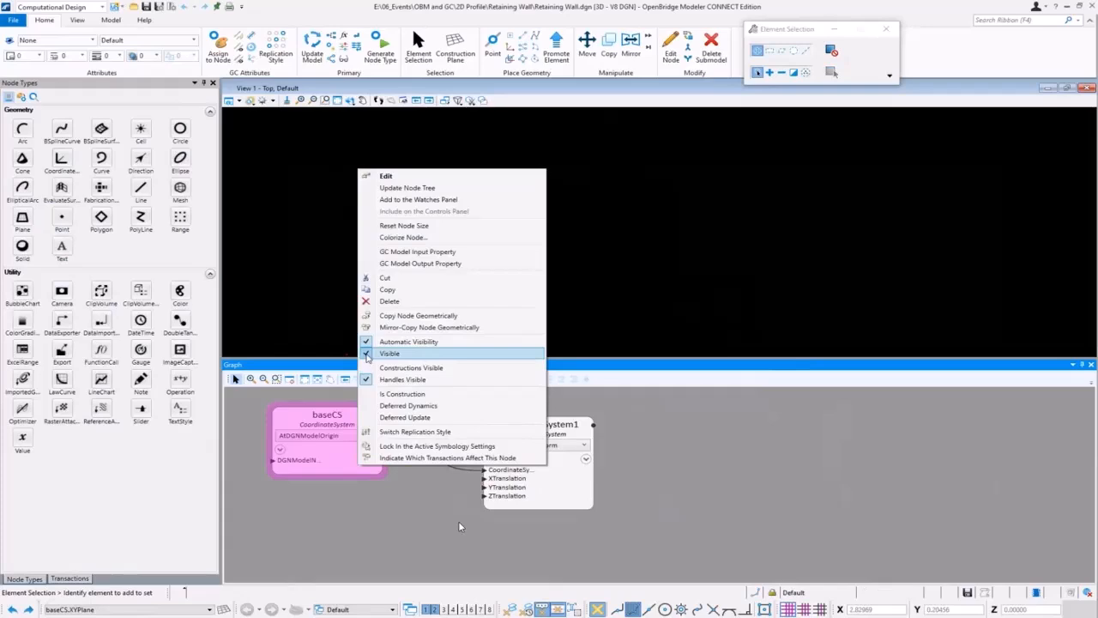
Step: Add a ByCartesianCoordinates Point node to the graph and connect coordinateSystem1 to its coordinate system input
{"action": "left_click", "coordinate": [70, 579]}
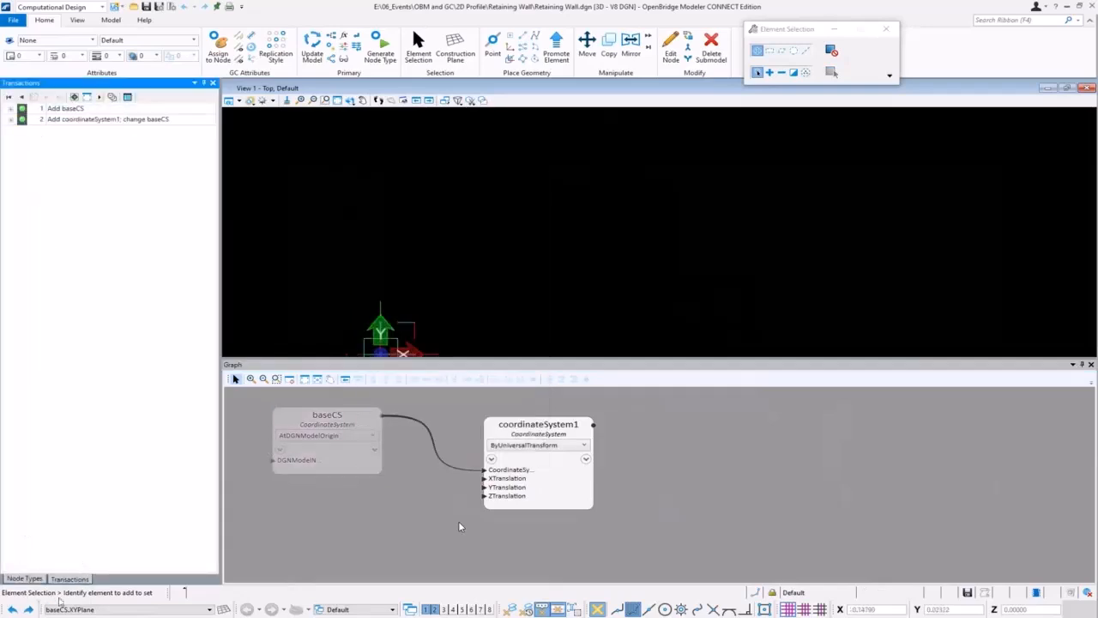
{"action": "left_click", "coordinate": [26, 579]}
{"action": "left_click_drag", "start_coordinate": [62, 216], "coordinate": [743, 441]}
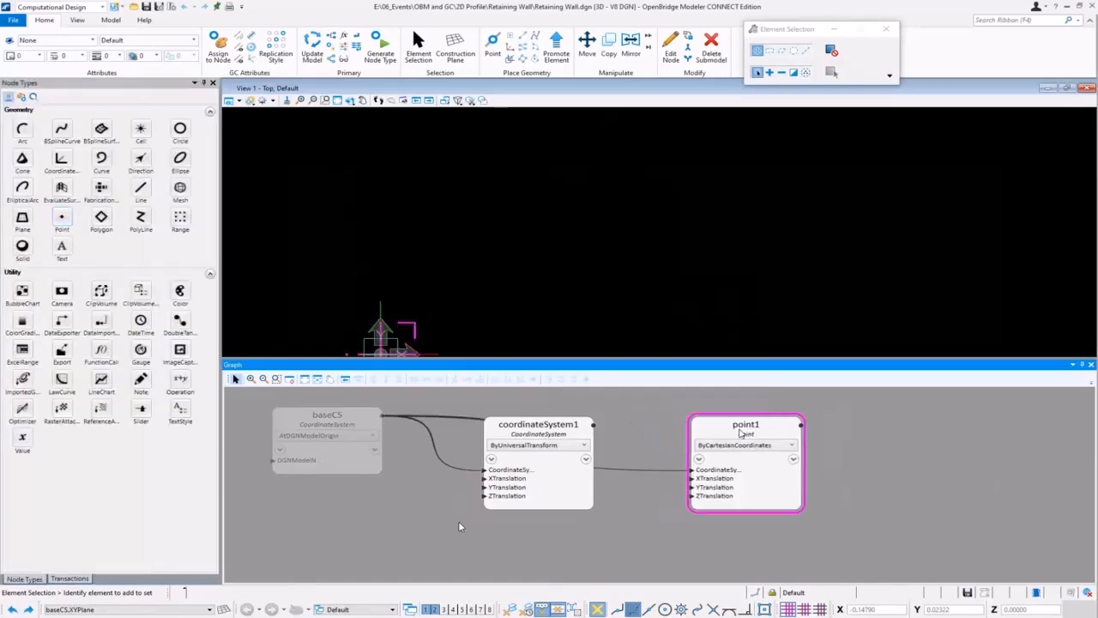
{"action": "right_click", "coordinate": [675, 471]}
{"action": "left_click", "coordinate": [695, 481]}
{"action": "left_click", "coordinate": [593, 425]}
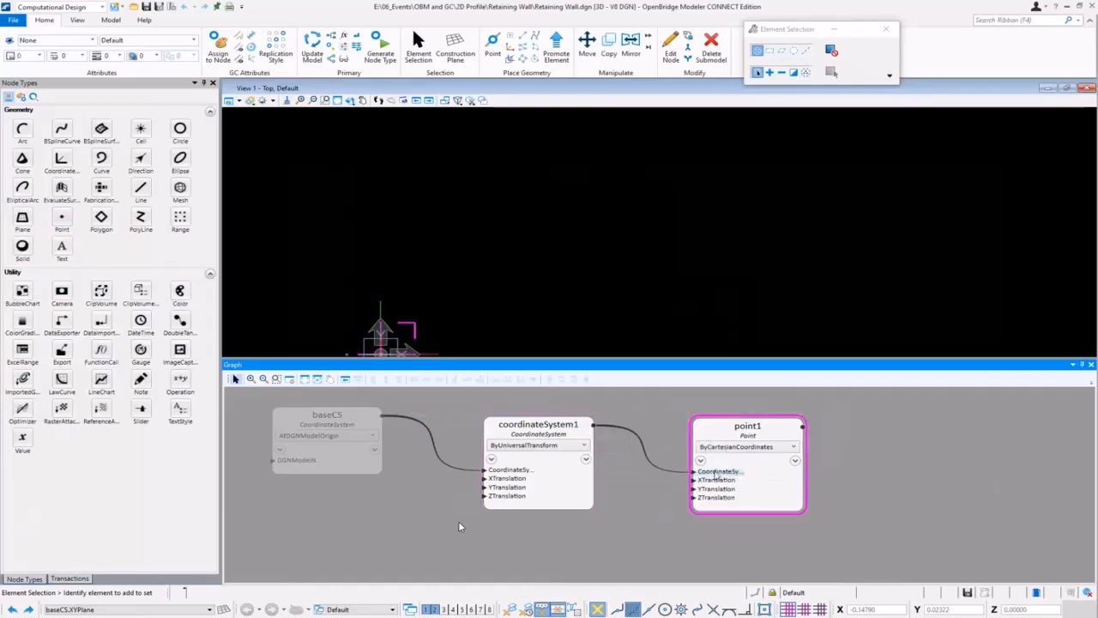
Step: Set the XTranslation of point1 to a list with the values -0.4 and 2.6
{"action": "left_click", "coordinate": [812, 483]}
{"action": "left_click_drag", "start_coordinate": [801, 480], "coordinate": [741, 479]}
{"action": "key", "text": "BackSpace"}
{"action": "type", "text": "("}
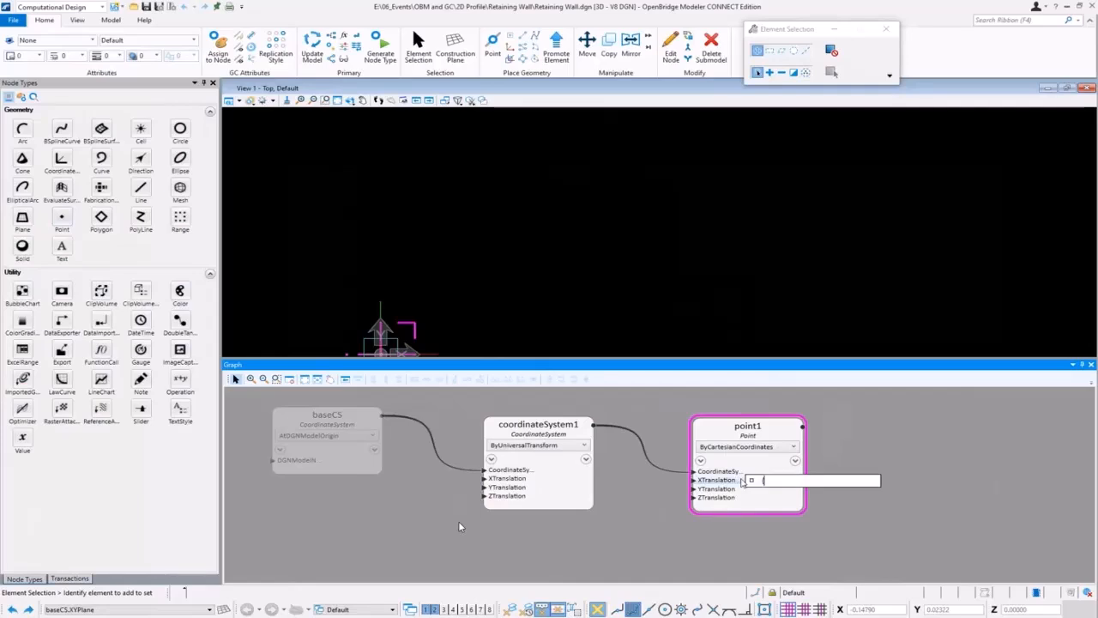
{"action": "type", "text": "-0.4,2.6"}
{"action": "key", "text": "Return"}
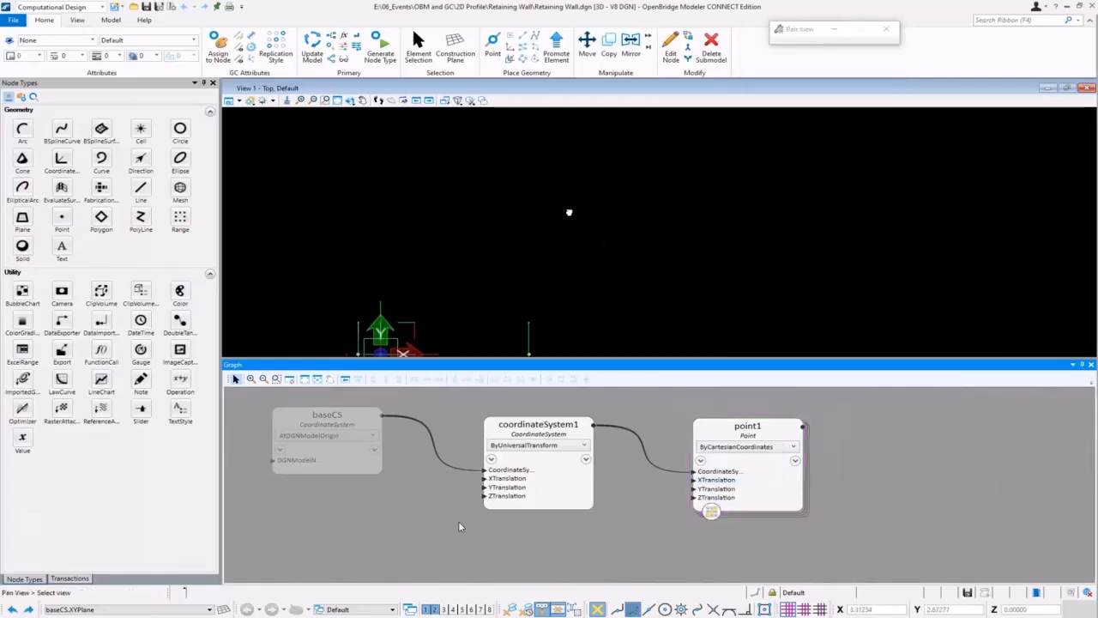
Step: Set the YTranslation and ZTranslation of point1 to 0.0
{"action": "middle_click_drag", "start_coordinate": [414, 336], "coordinate": [568, 212]}
{"action": "scroll", "coordinate": [569, 211], "scroll_direction": "up", "scroll_amount": 3}
{"action": "left_click", "coordinate": [725, 489]}
{"action": "right_click", "coordinate": [766, 489]}
{"action": "left_click", "coordinate": [730, 497]}
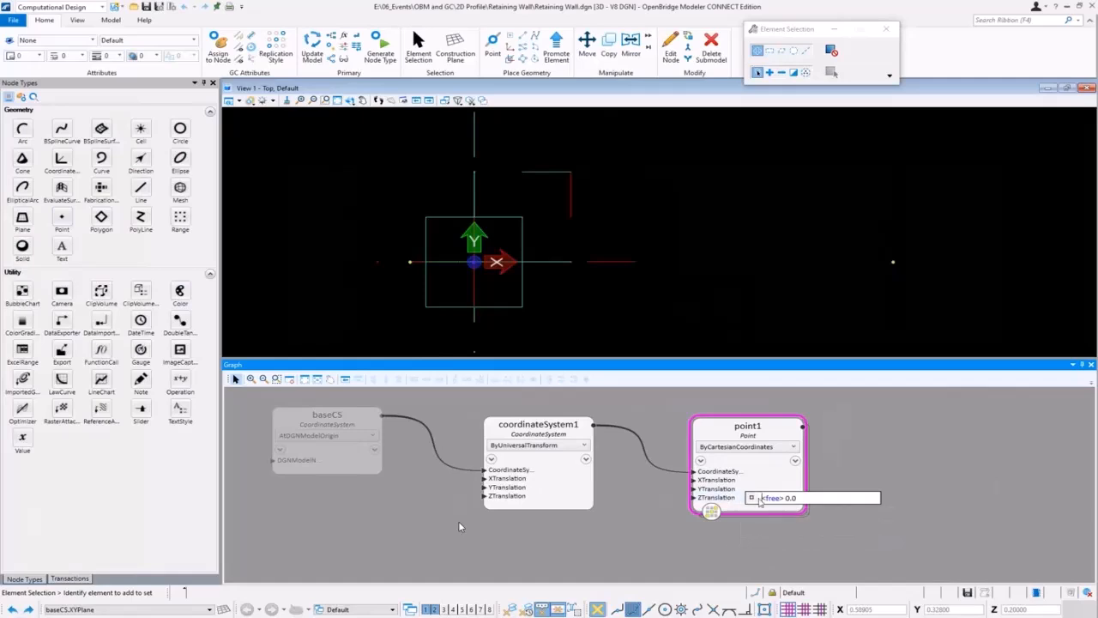
{"action": "right_click", "coordinate": [766, 499]}
{"action": "left_click", "coordinate": [791, 504]}
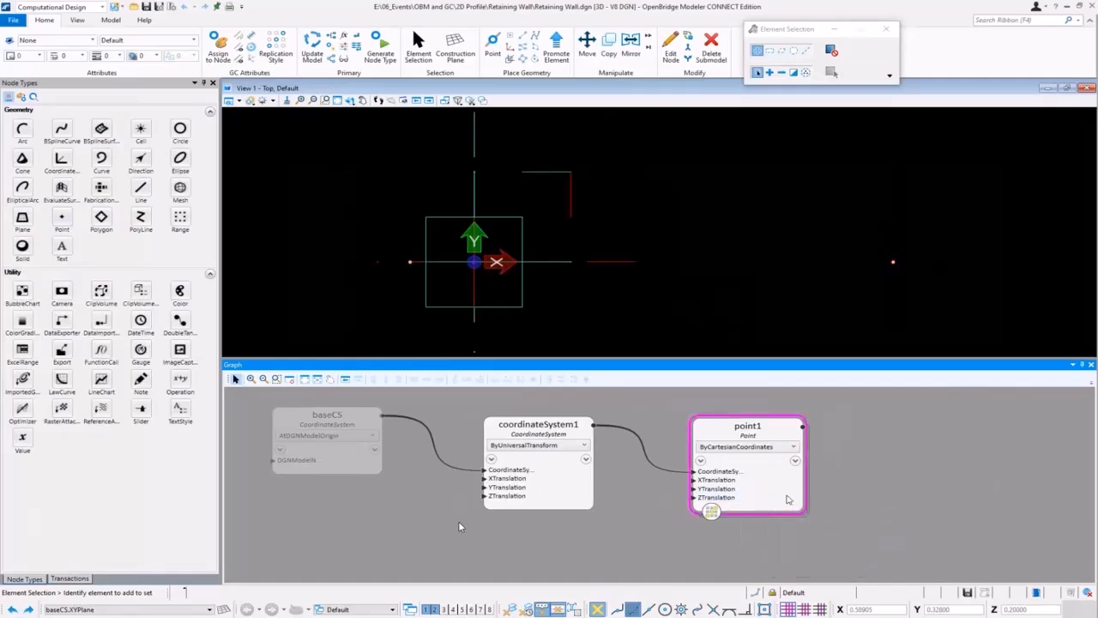
Step: Record the addition of point1 as a new transaction
{"action": "scroll", "coordinate": [662, 333], "scroll_direction": "down", "scroll_amount": 1}
{"action": "middle_click_drag", "start_coordinate": [658, 328], "coordinate": [649, 286]}
{"action": "left_click", "coordinate": [81, 579]}
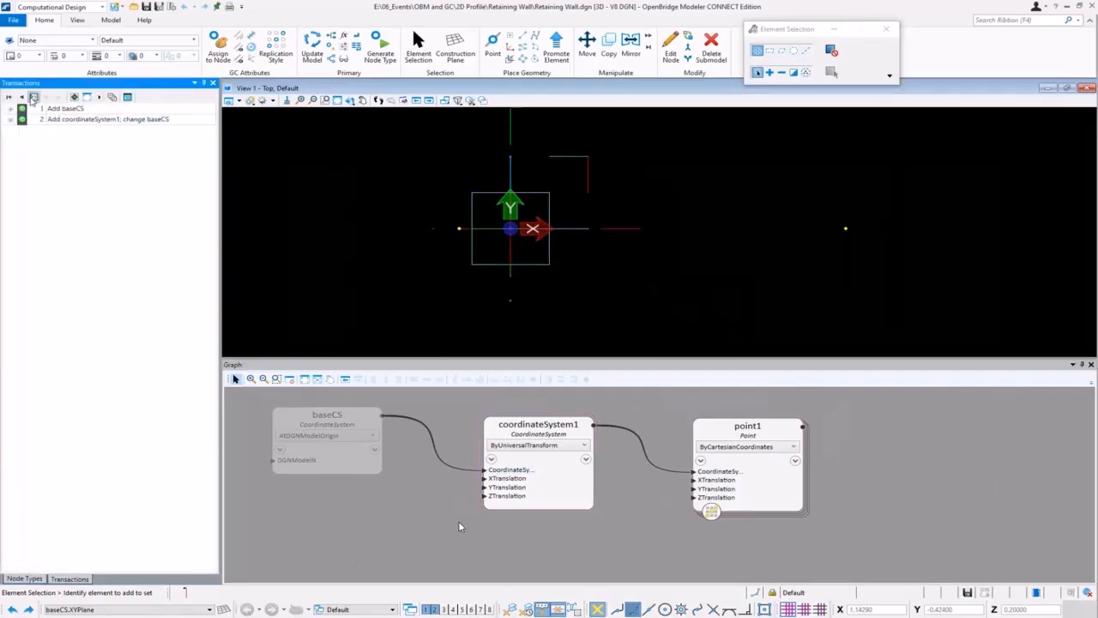
{"action": "left_click", "coordinate": [19, 581]}
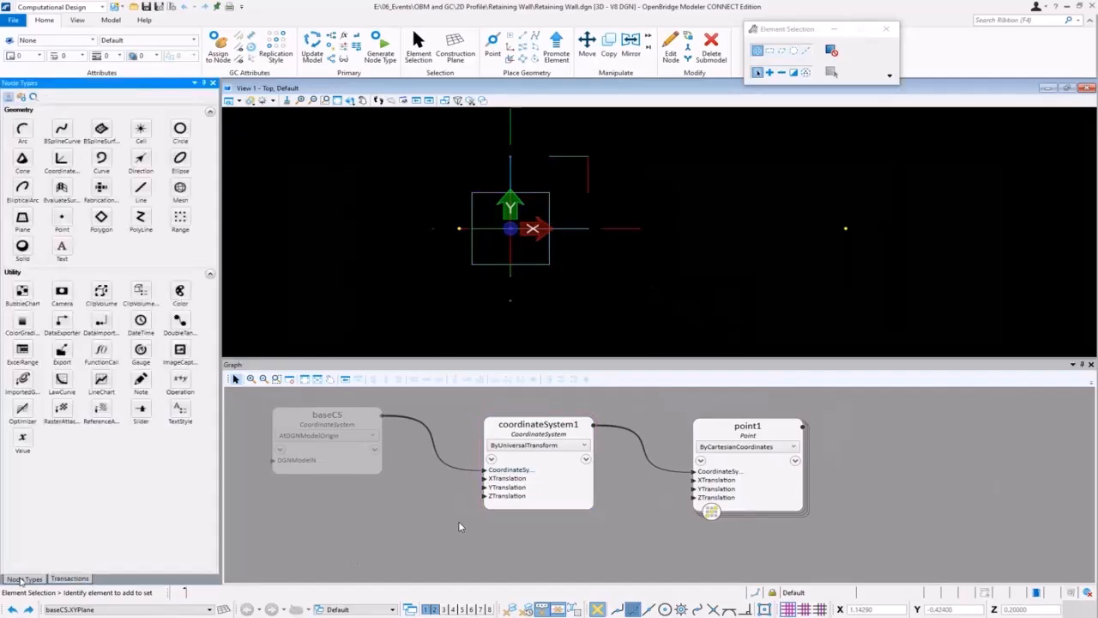
Step: Add a second Point node beside point1 and set its technique to ByDirectionAndDistanceFromOrigin
{"action": "left_click", "coordinate": [62, 217]}
{"action": "left_click", "coordinate": [949, 445]}
{"action": "middle_click_drag", "start_coordinate": [892, 510], "coordinate": [758, 526]}
{"action": "left_click", "coordinate": [814, 464]}
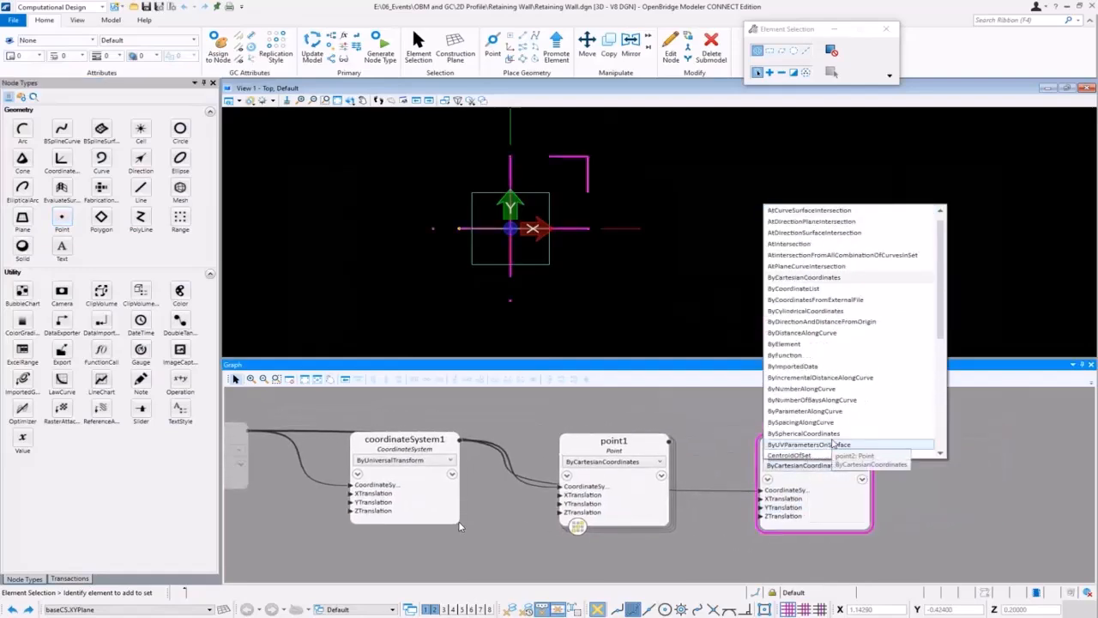
{"action": "scroll", "coordinate": [892, 425], "scroll_direction": "up", "scroll_amount": 4}
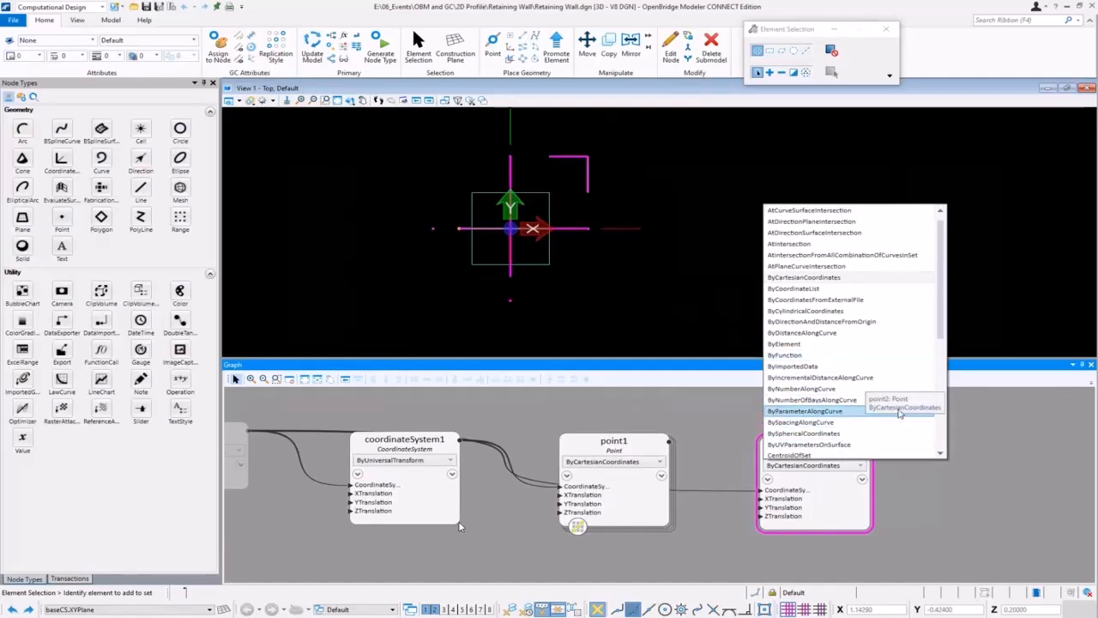
{"action": "left_click", "coordinate": [858, 321]}
Step: Assign point1 as the Origin of point2 and the YDirection of coordinateSystem1 as its Direction
{"action": "left_click", "coordinate": [777, 499]}
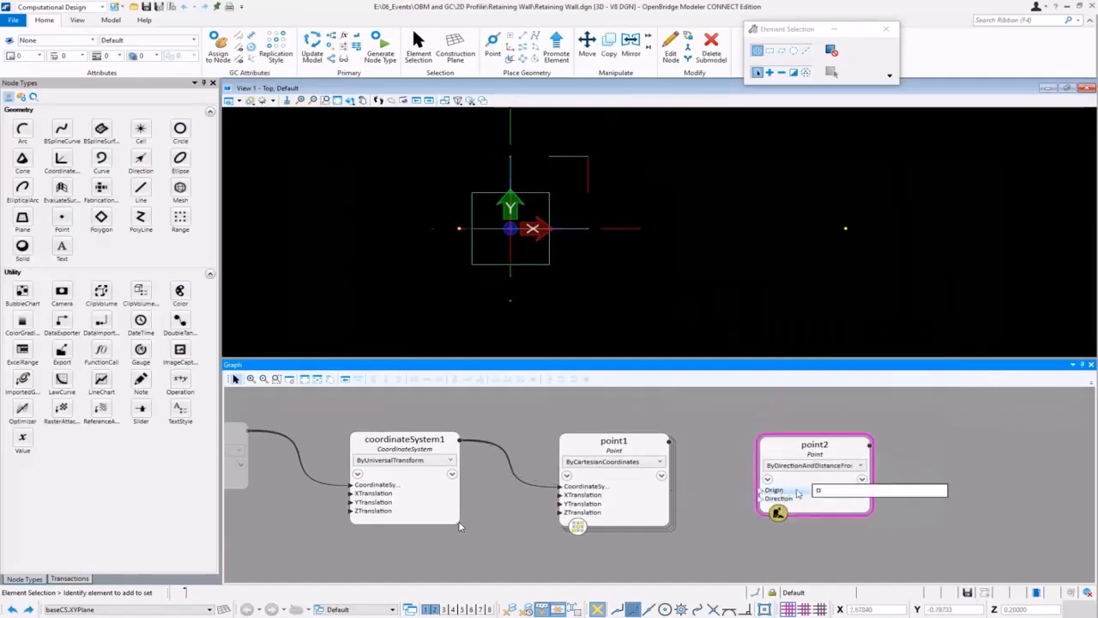
{"action": "left_click", "coordinate": [460, 230]}
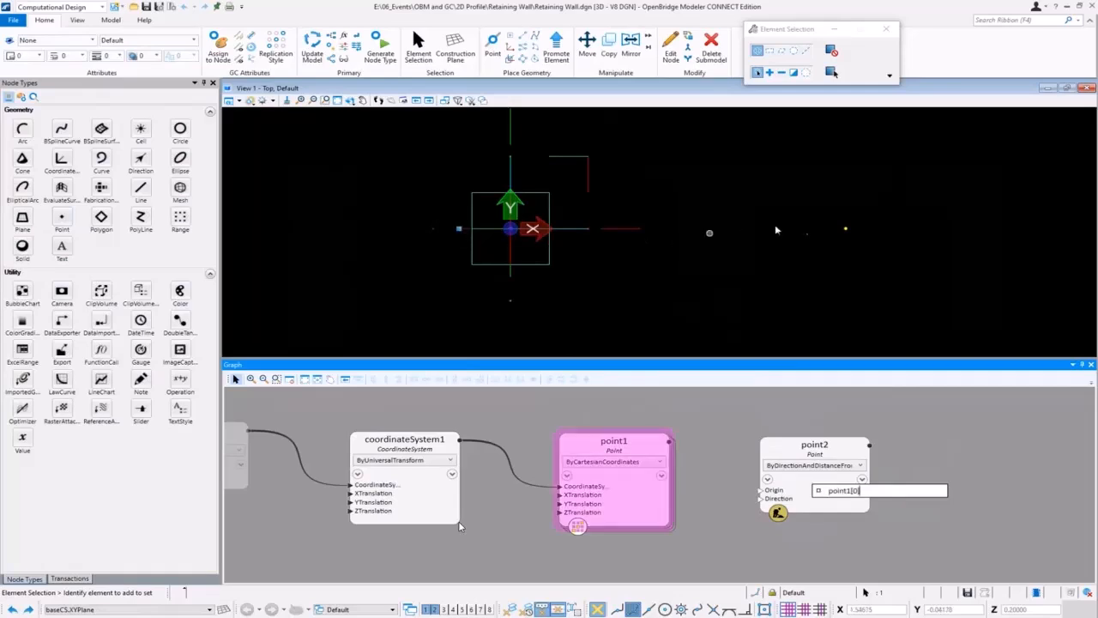
{"action": "left_click", "coordinate": [846, 228]}
{"action": "left_click", "coordinate": [956, 444]}
{"action": "left_click", "coordinate": [788, 500]}
{"action": "left_click", "coordinate": [512, 132]}
{"action": "key", "text": "Return"}
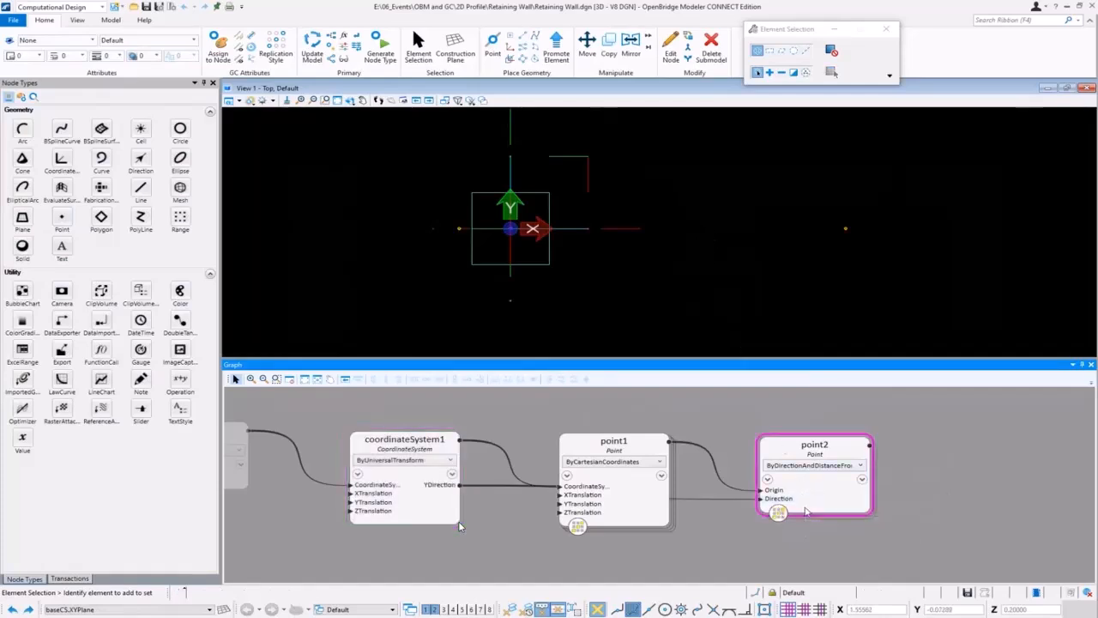
{"action": "double_click", "coordinate": [805, 511]}
{"action": "left_click", "coordinate": [100, 165]}
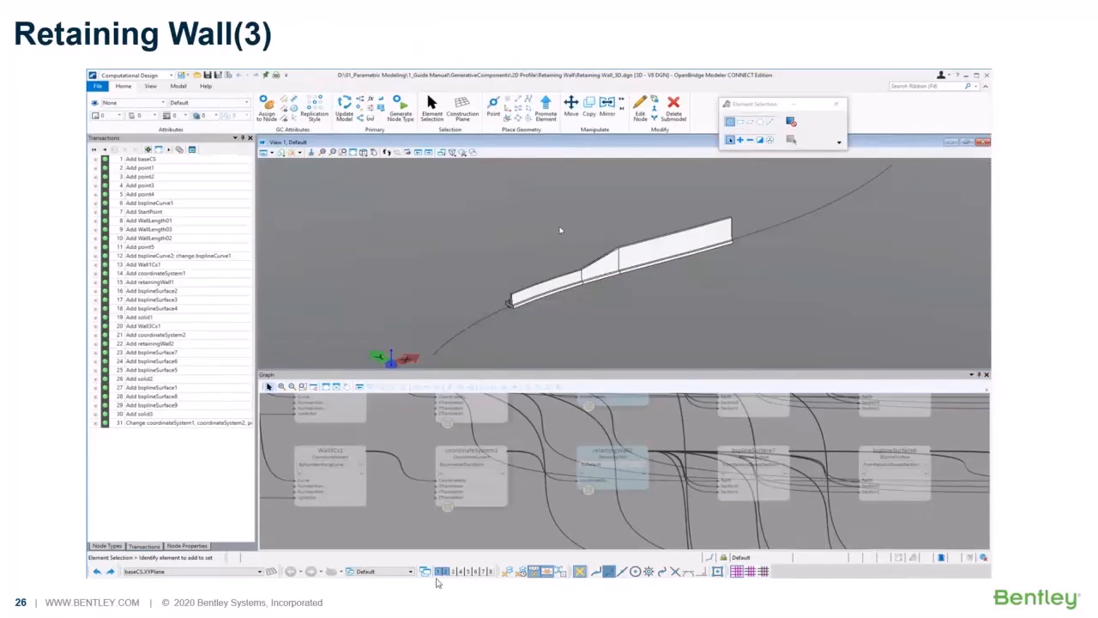
{"action": "mouse_move", "coordinate": [114, 566]}
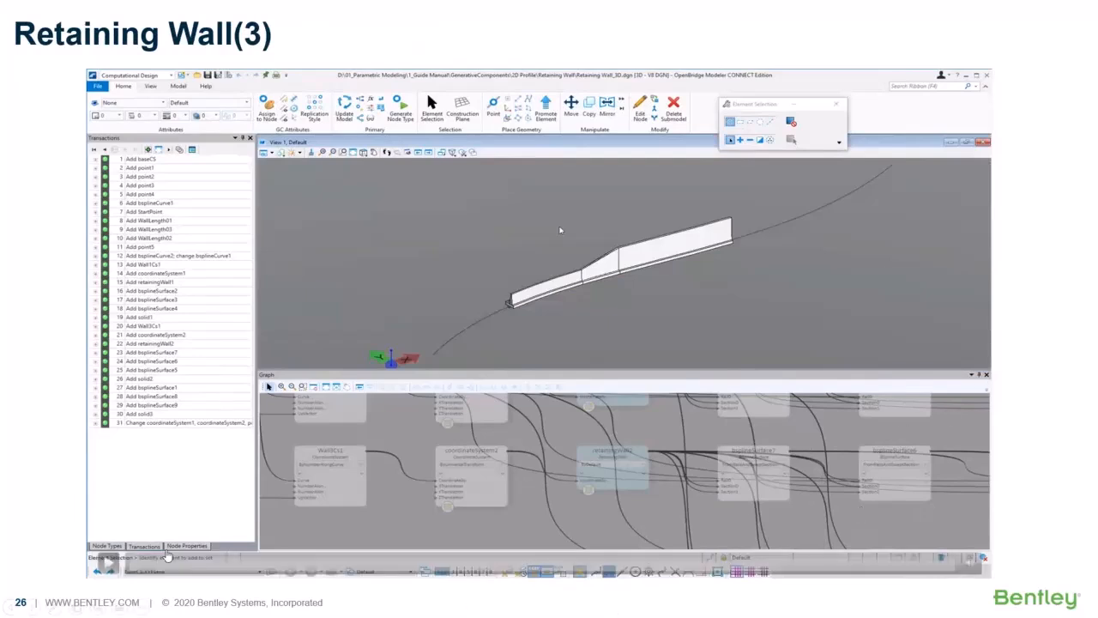
{"action": "left_click", "coordinate": [105, 566]}
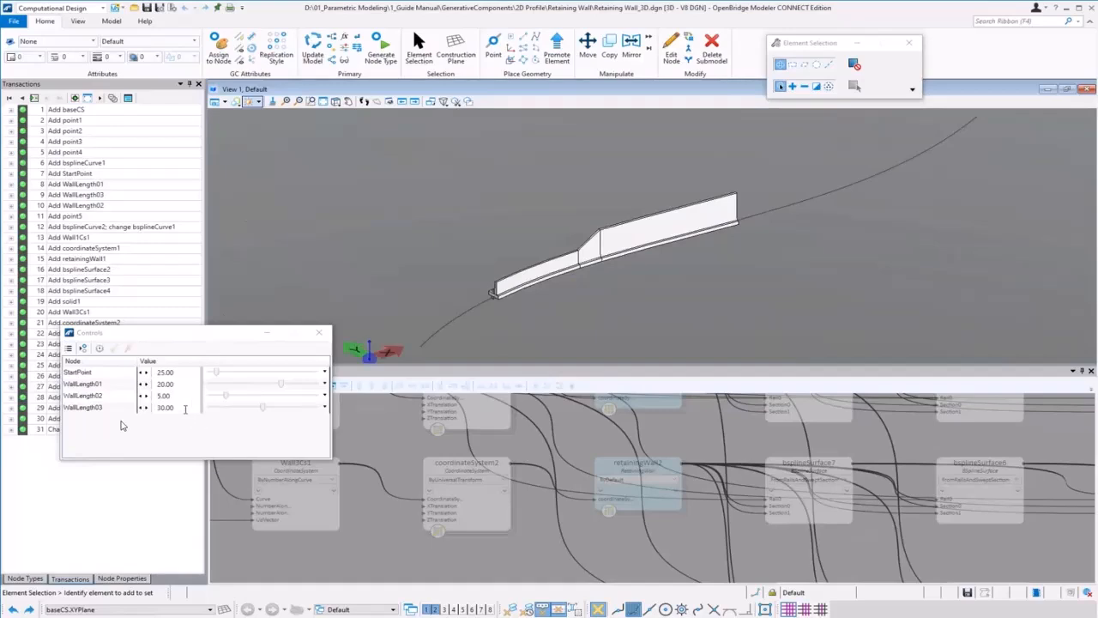
Step: Set the WallLength03 control to 40.00 and the StemHeight of the retainingWall2 node to 8.5
{"action": "type", "text": "40.00"}
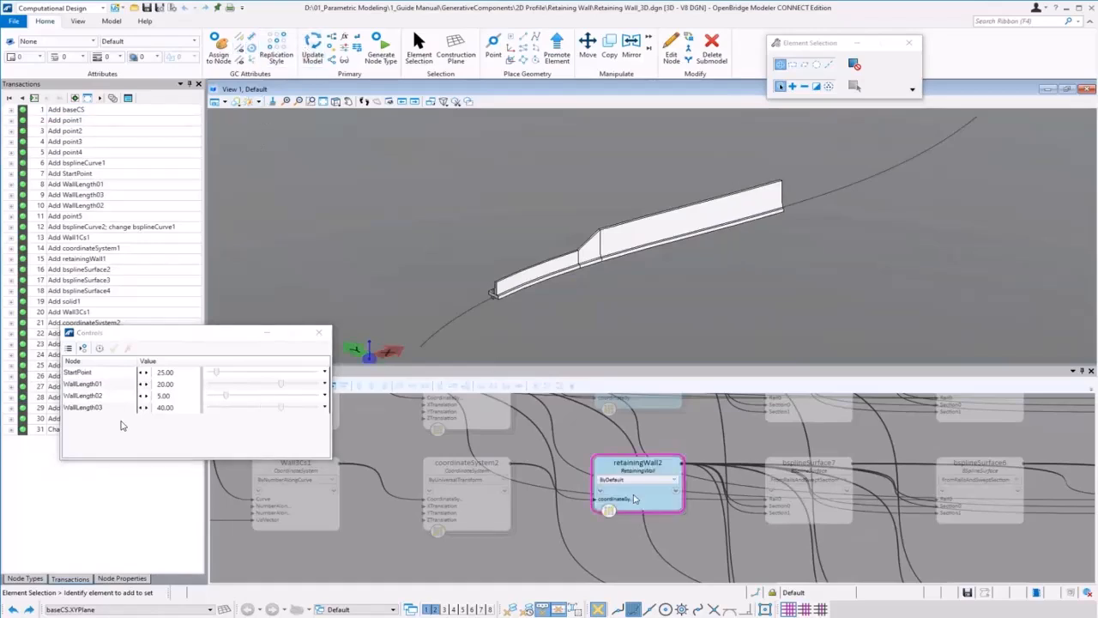
{"action": "left_click", "coordinate": [612, 468]}
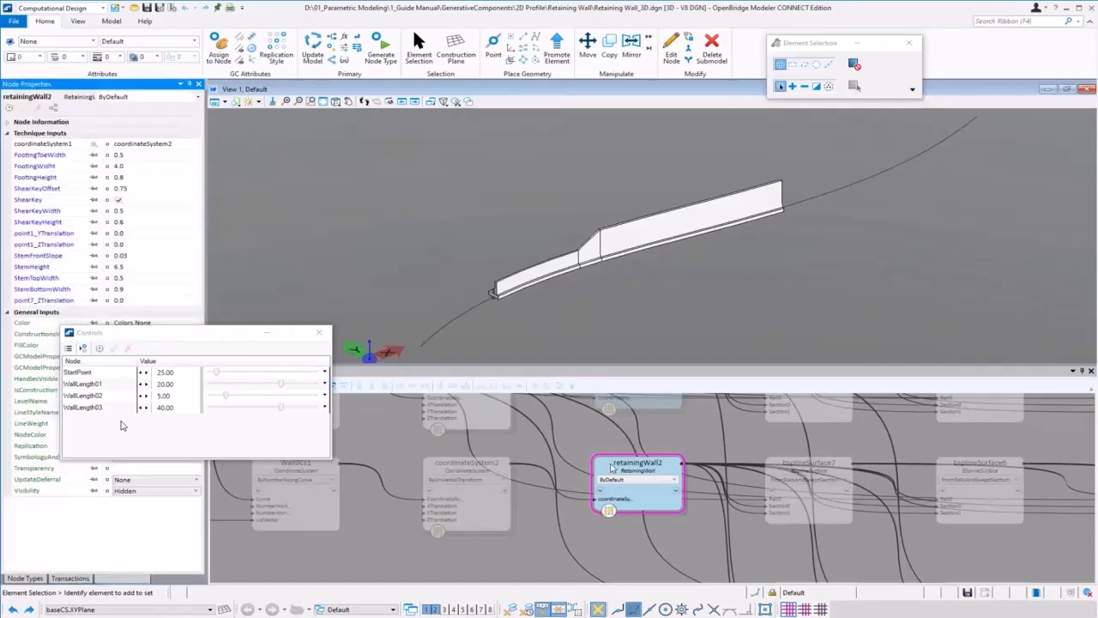
{"action": "left_click", "coordinate": [130, 266]}
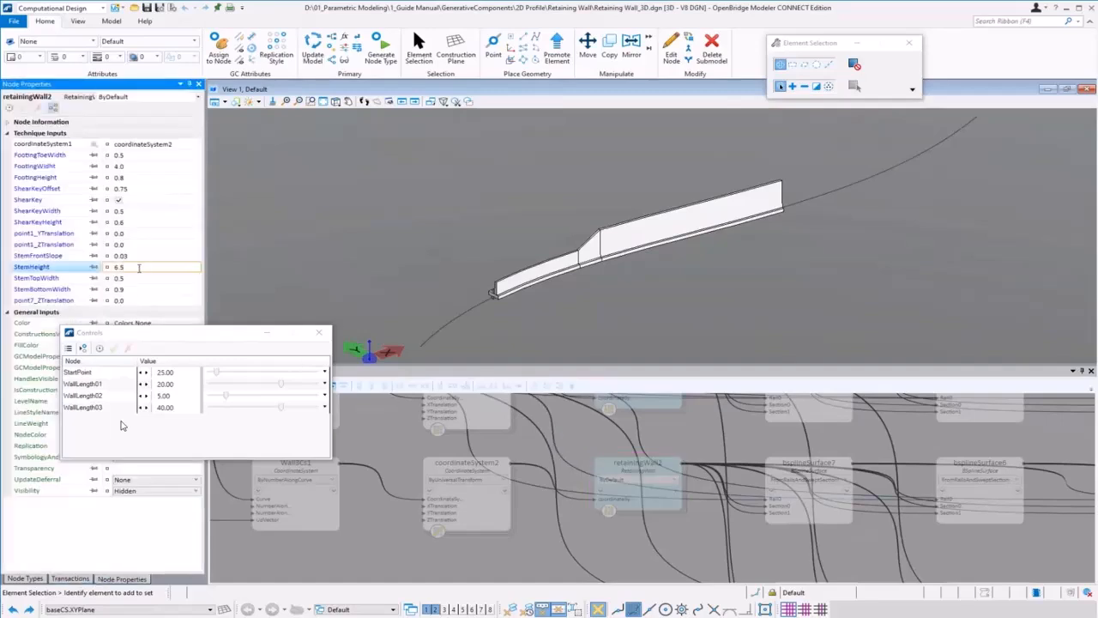
{"action": "type", "text": "8.5"}
{"action": "key", "text": "Return"}
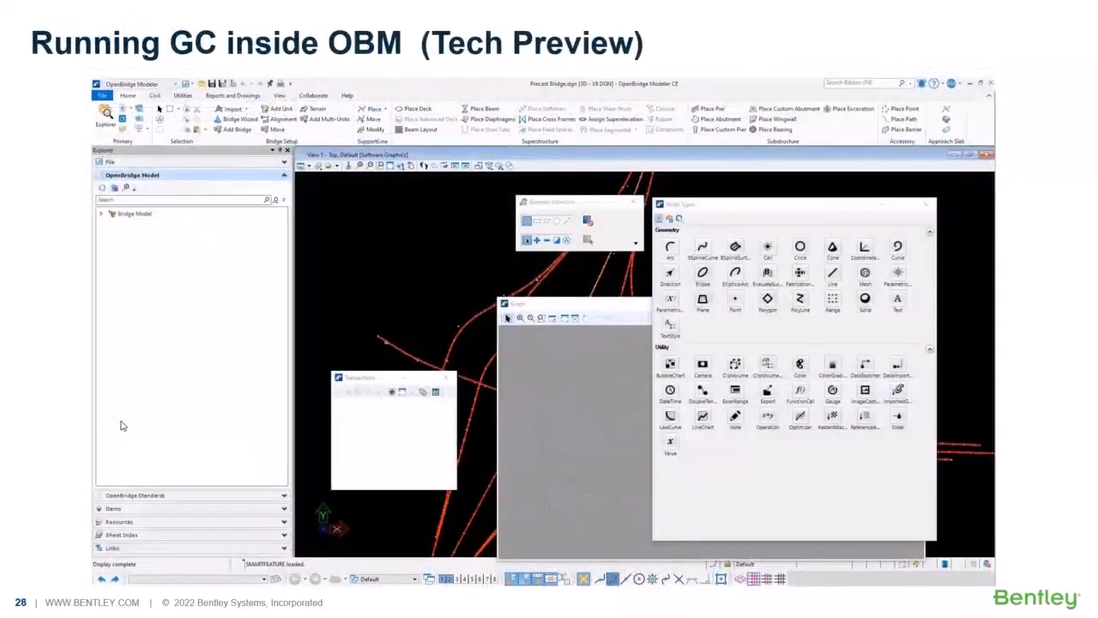
{"action": "mouse_move", "coordinate": [383, 373]}
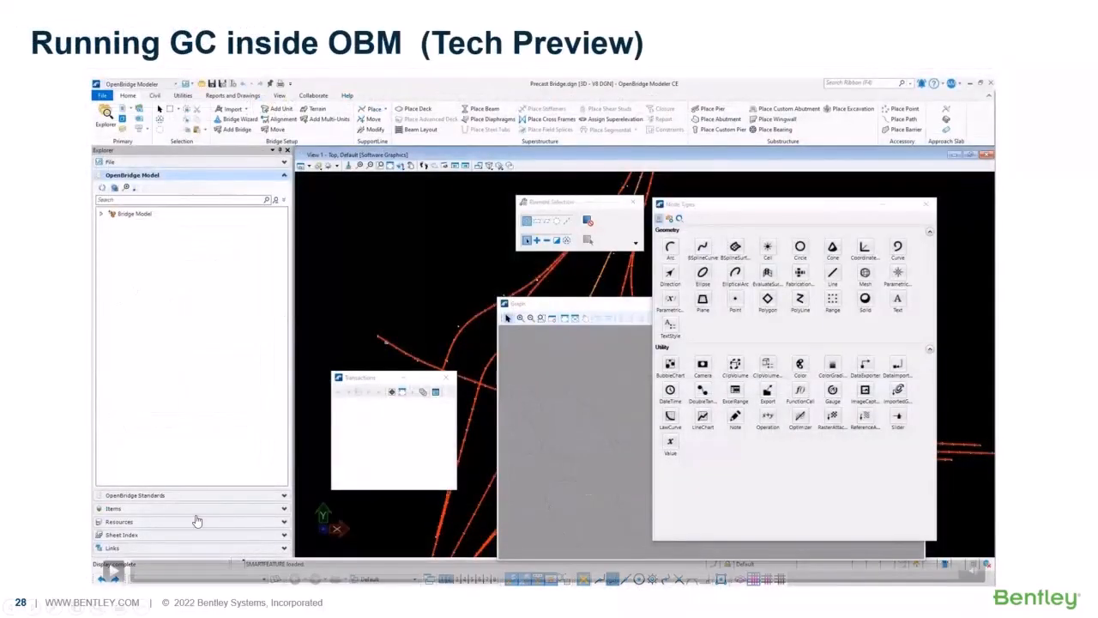
{"action": "left_click", "coordinate": [117, 575]}
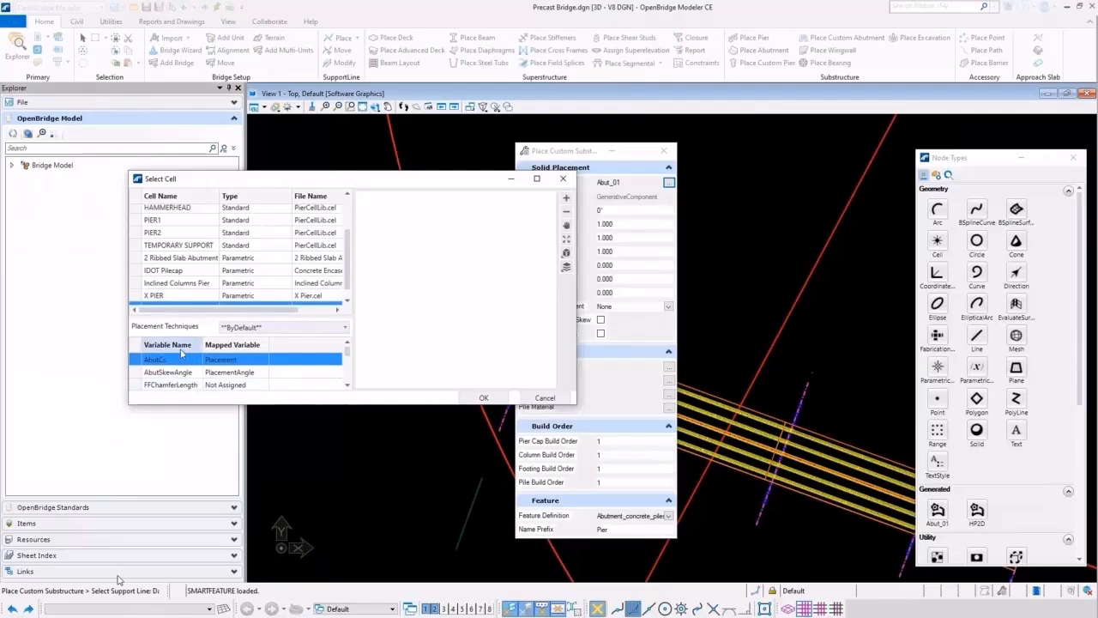
Step: Place the Abut_01 GenerativeComponent as a custom substructure on the support line at the bridge's near end
{"action": "scroll", "coordinate": [219, 283], "scroll_direction": "down", "scroll_amount": 1}
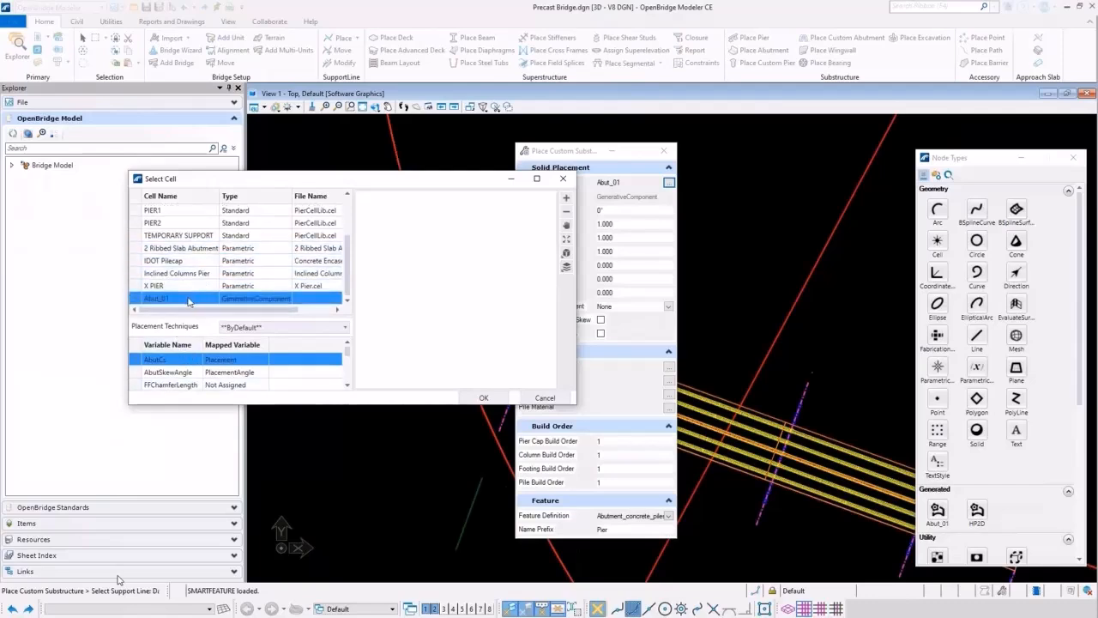
{"action": "left_click", "coordinate": [479, 398]}
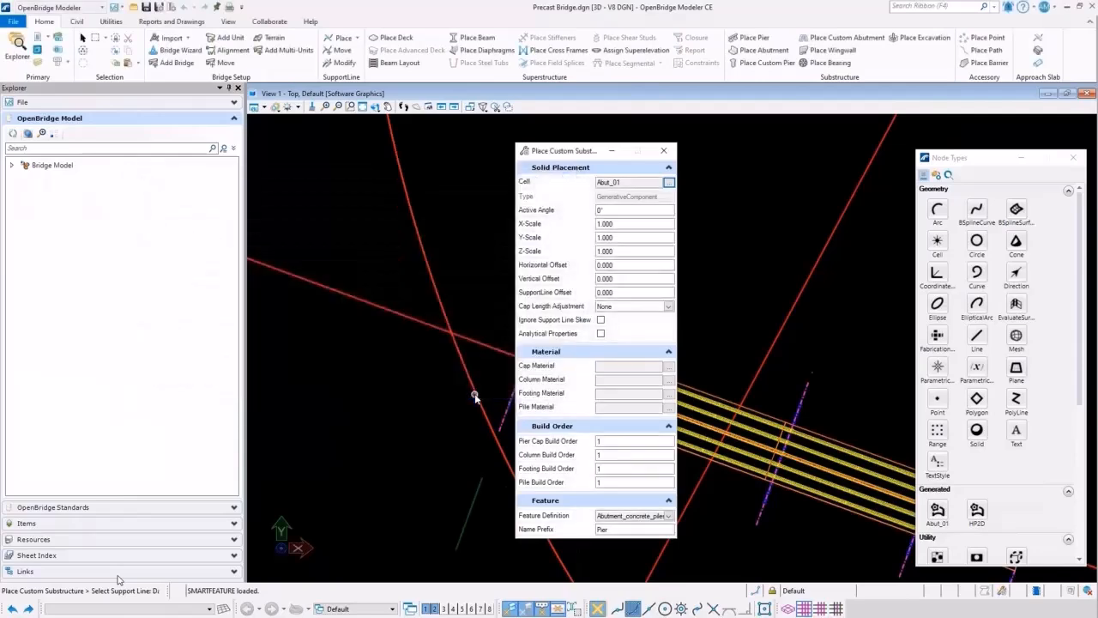
{"action": "left_click_drag", "start_coordinate": [551, 153], "coordinate": [720, 172]}
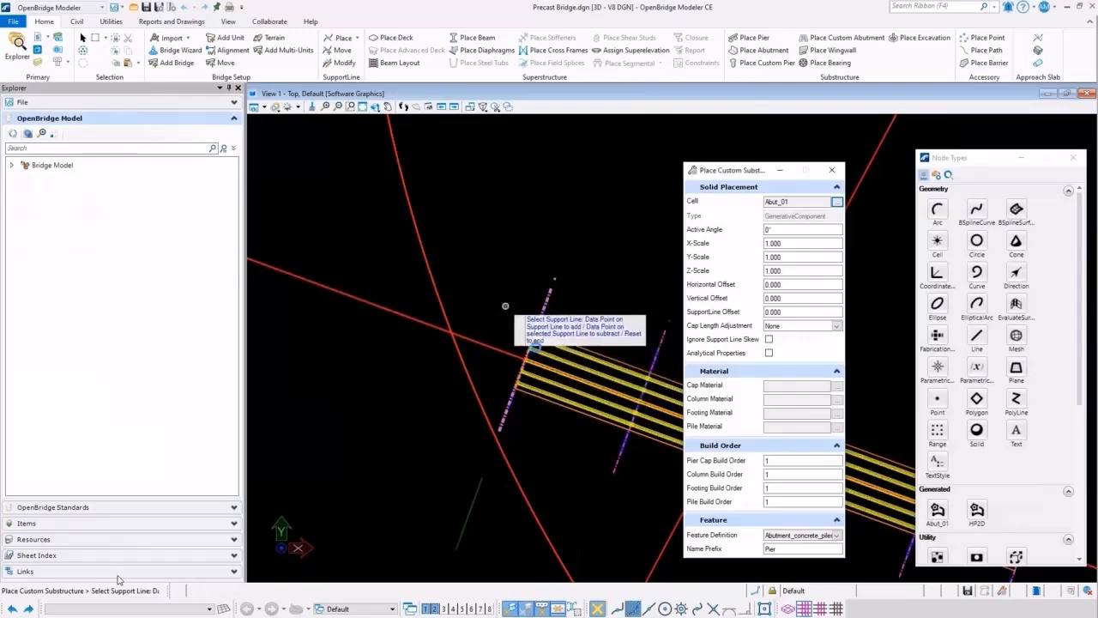
{"action": "left_click", "coordinate": [515, 388]}
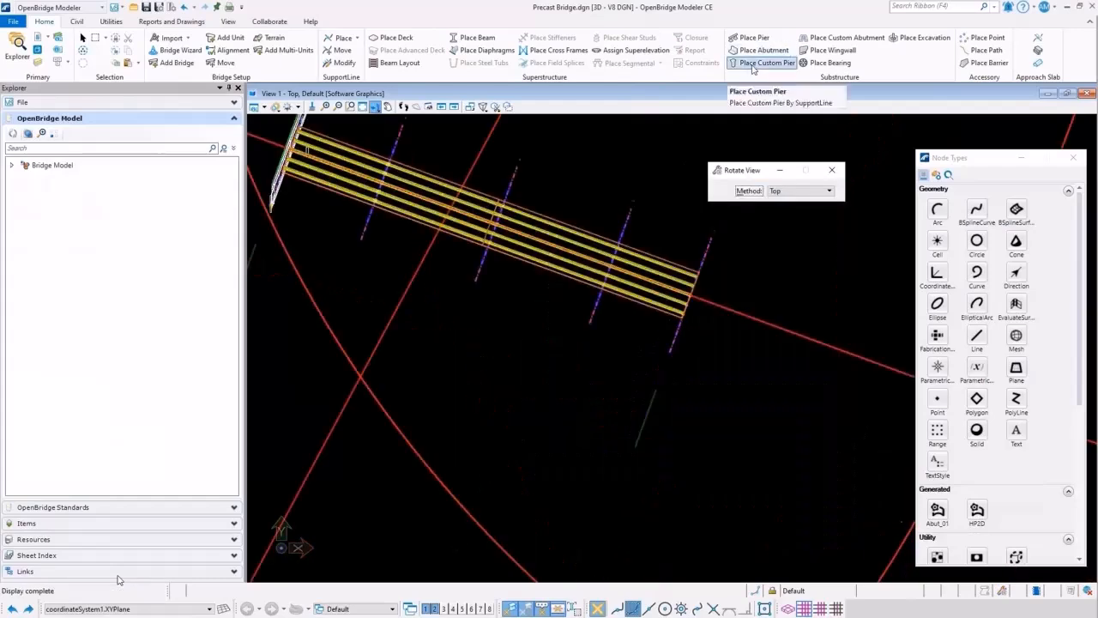
Step: Place the Abut_01 GenerativeComponent as a custom substructure on the support line at the bridge's far end
{"action": "left_click", "coordinate": [755, 64]}
{"action": "left_click_drag", "start_coordinate": [729, 169], "coordinate": [352, 138]}
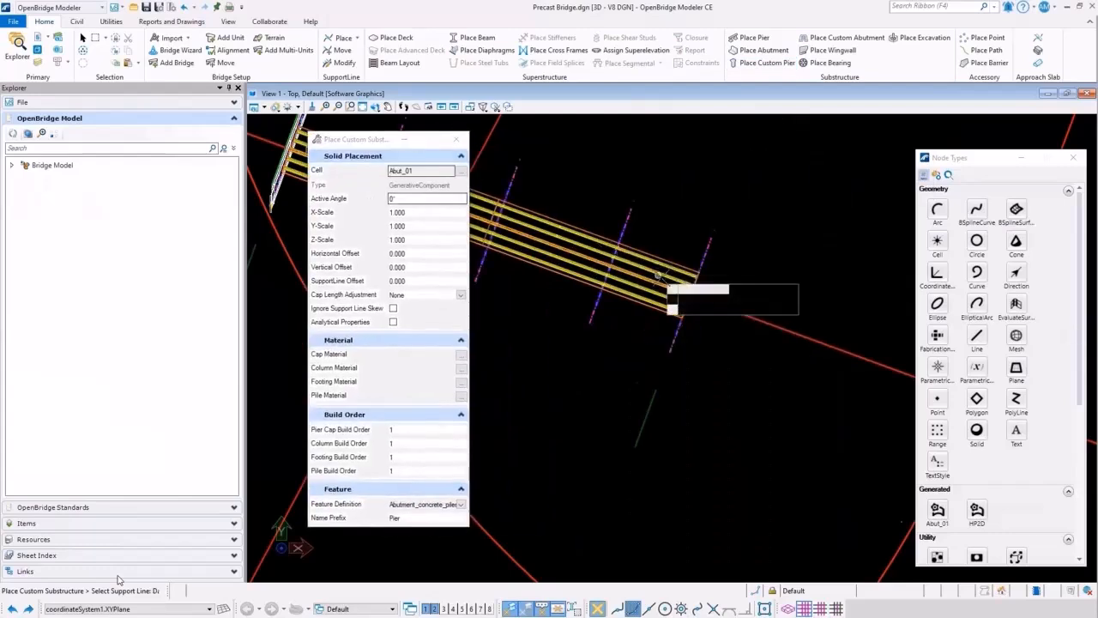
{"action": "left_click", "coordinate": [462, 175]}
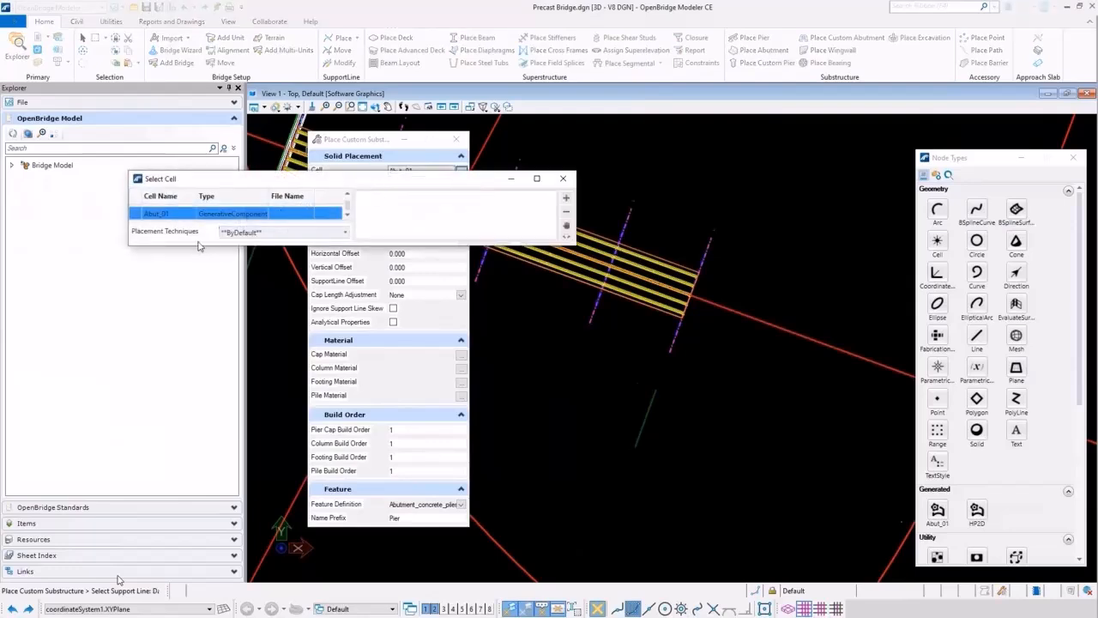
{"action": "left_click_drag", "start_coordinate": [187, 248], "coordinate": [171, 339]}
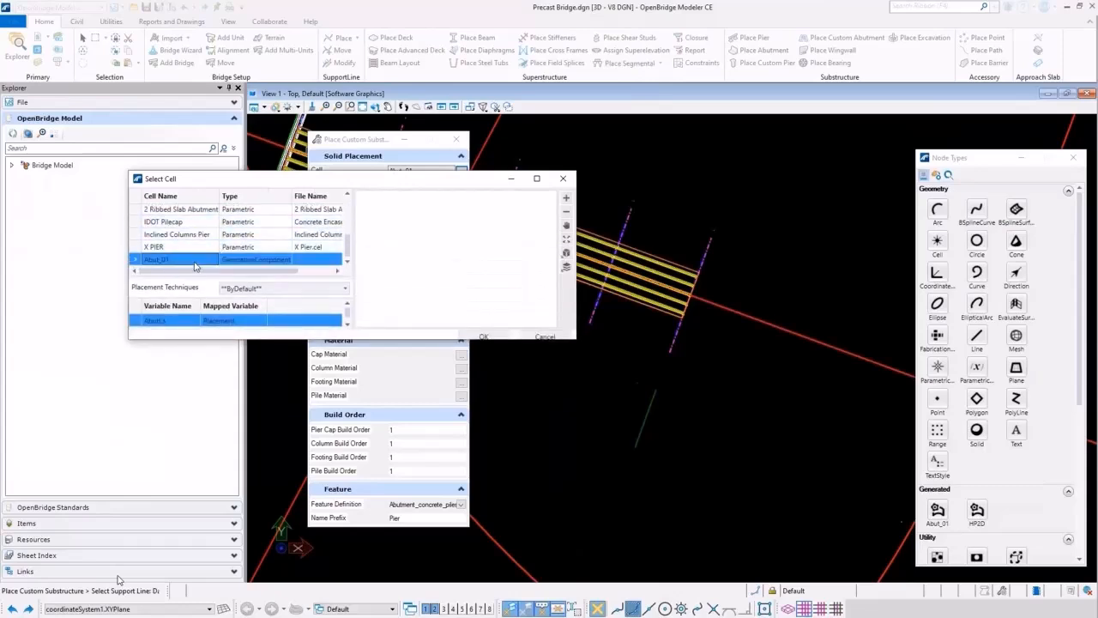
{"action": "left_click", "coordinate": [571, 177]}
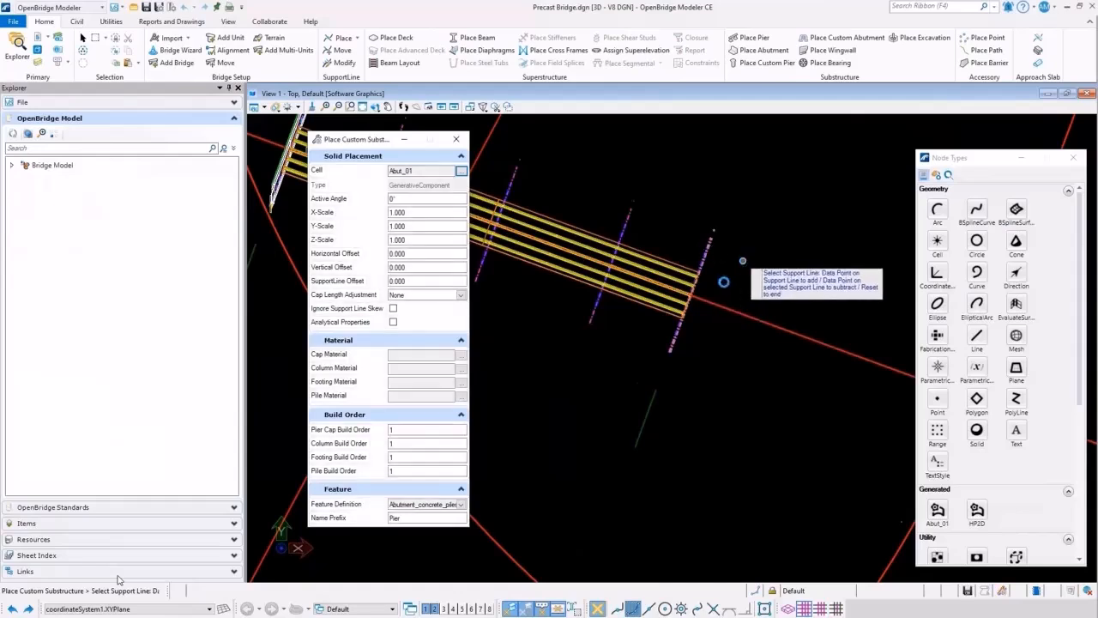
{"action": "left_click", "coordinate": [680, 280]}
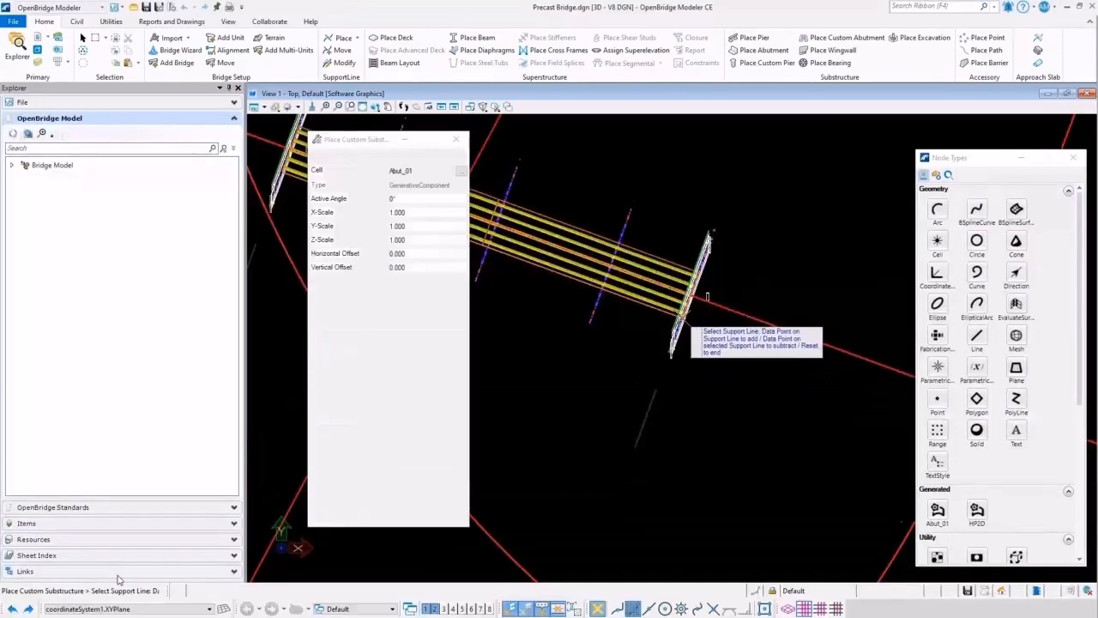
{"action": "left_click", "coordinate": [455, 139]}
Step: Examine the abutment at the bridge's far end in a rotated 3D view, including its wingwall and piles
{"action": "left_click", "coordinate": [375, 106]}
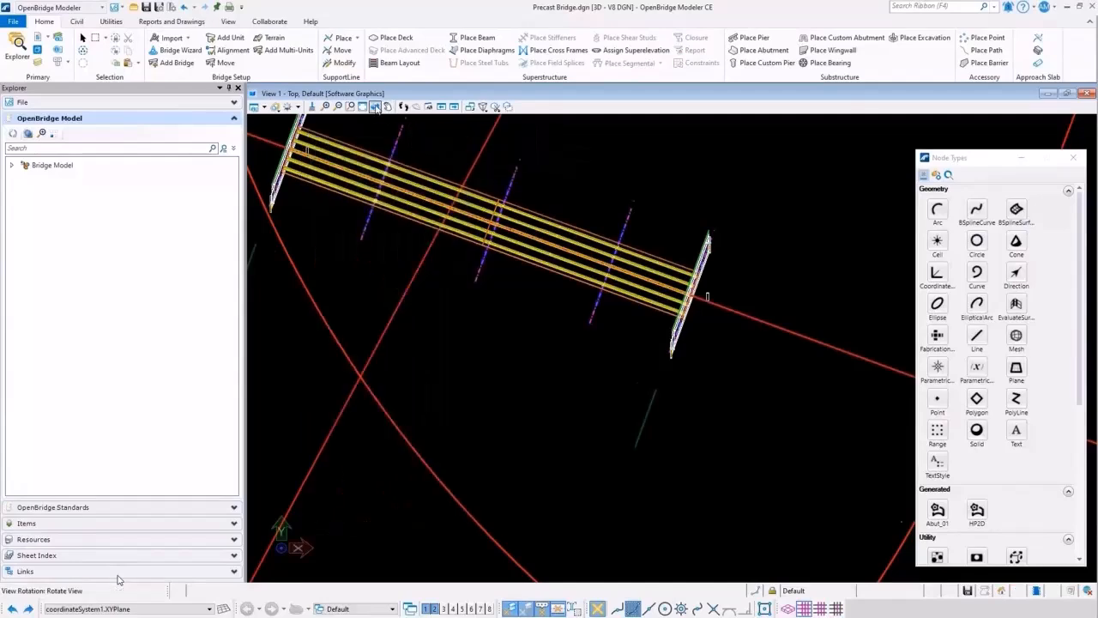
{"action": "left_click", "coordinate": [672, 347]}
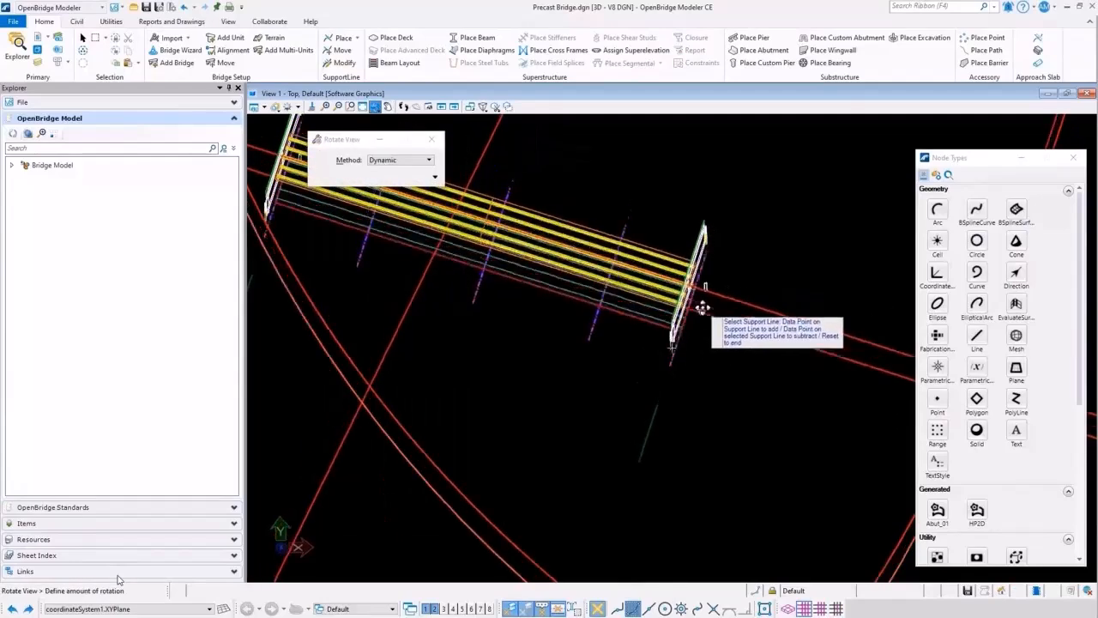
{"action": "left_click", "coordinate": [766, 197]}
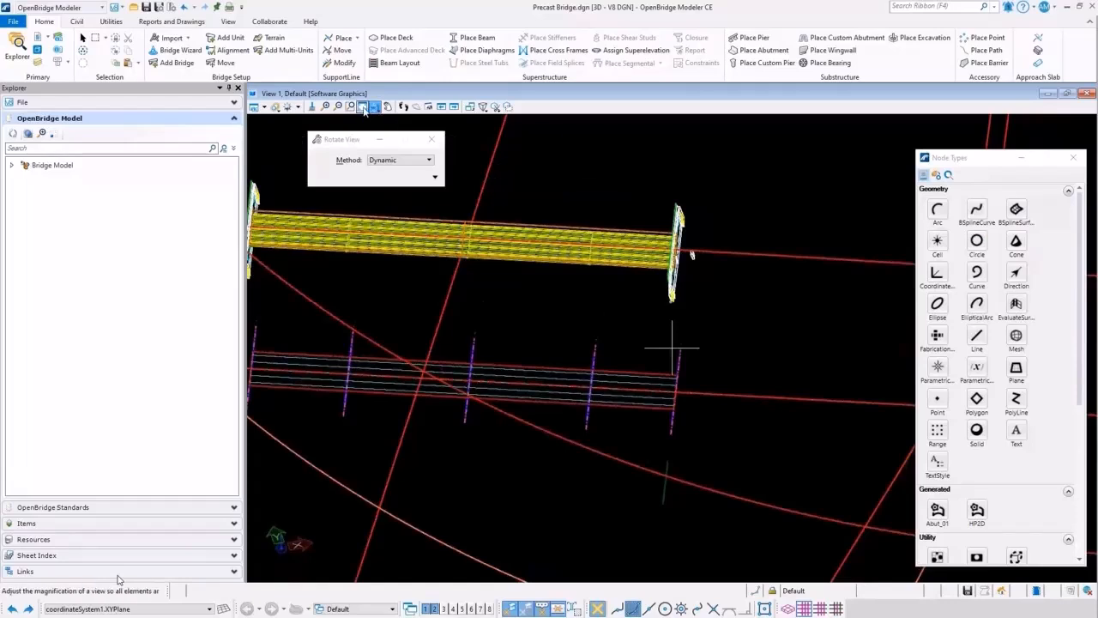
{"action": "left_click", "coordinate": [351, 107]}
{"action": "left_click", "coordinate": [648, 257]}
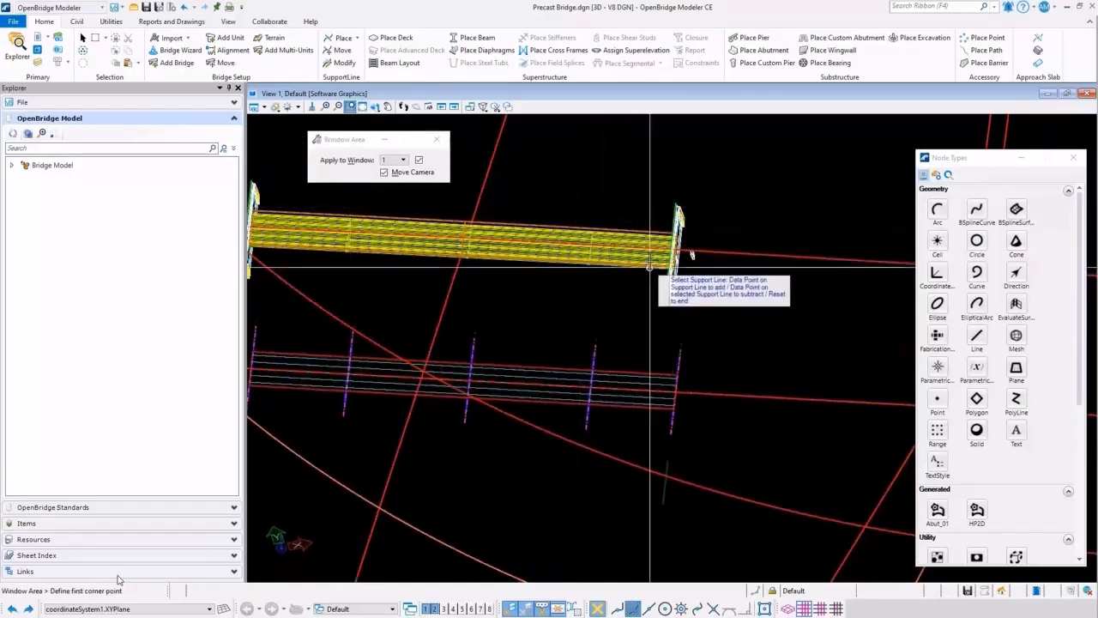
{"action": "left_click", "coordinate": [729, 318]}
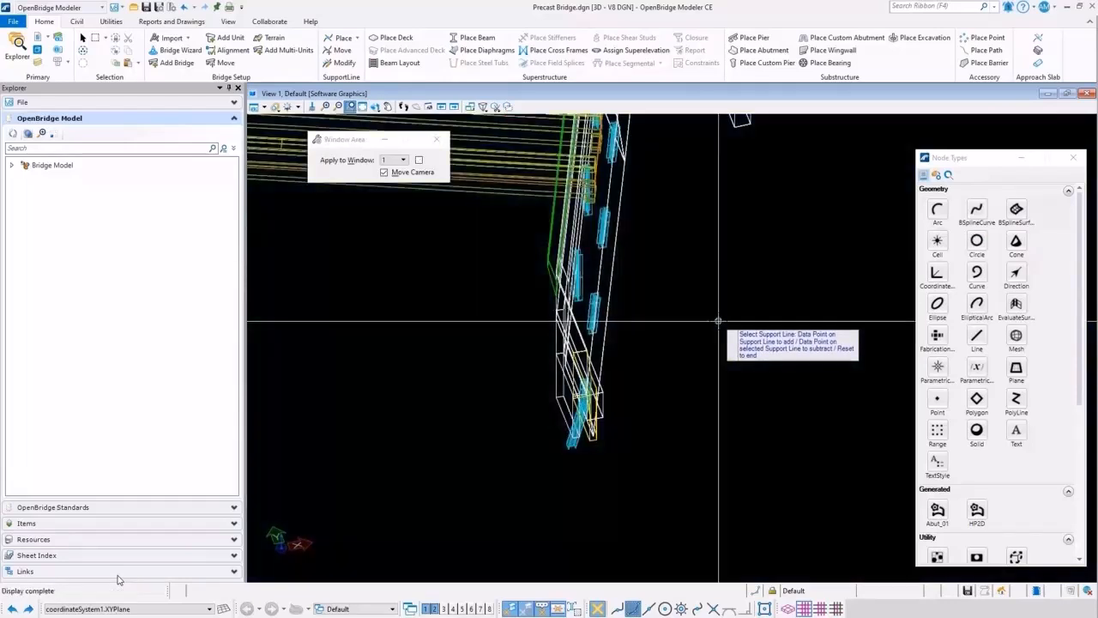
{"action": "left_click", "coordinate": [375, 106]}
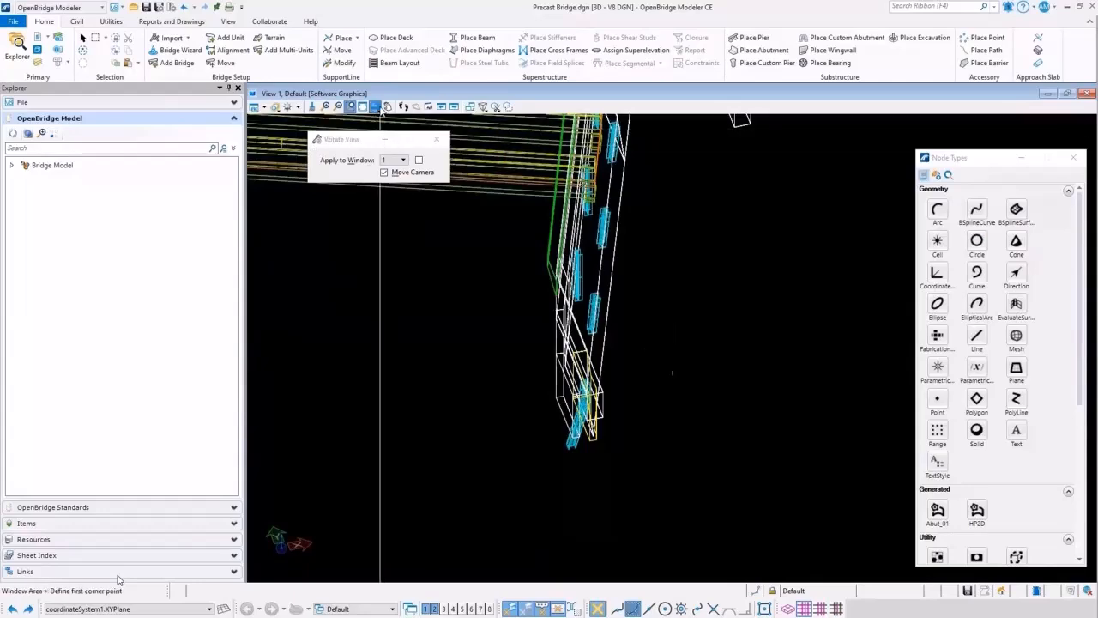
{"action": "left_click", "coordinate": [608, 319]}
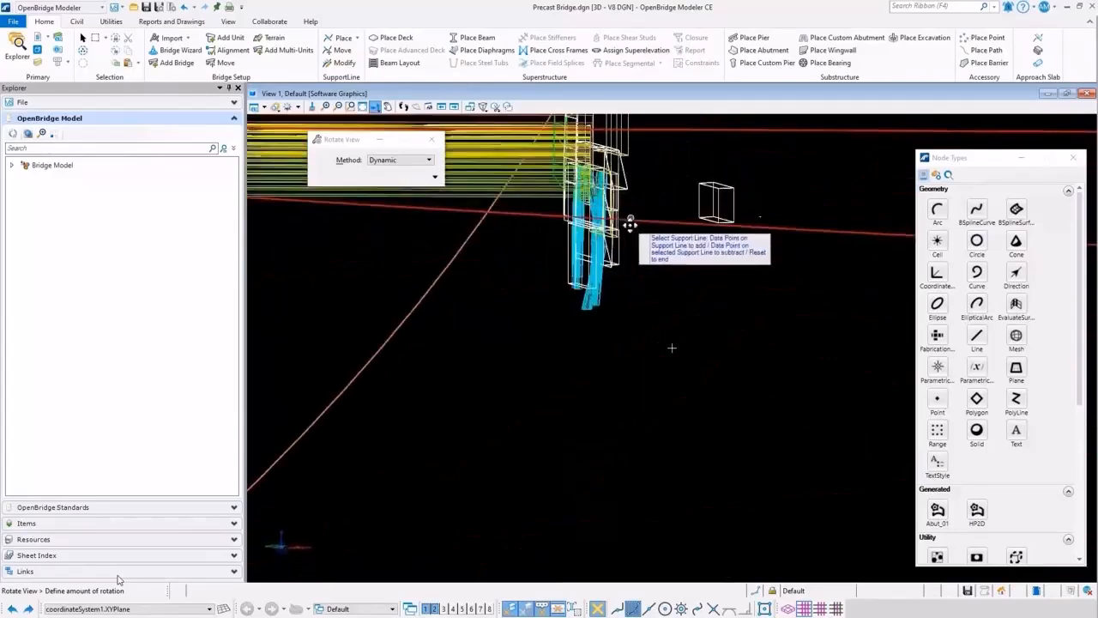
{"action": "left_click", "coordinate": [671, 347]}
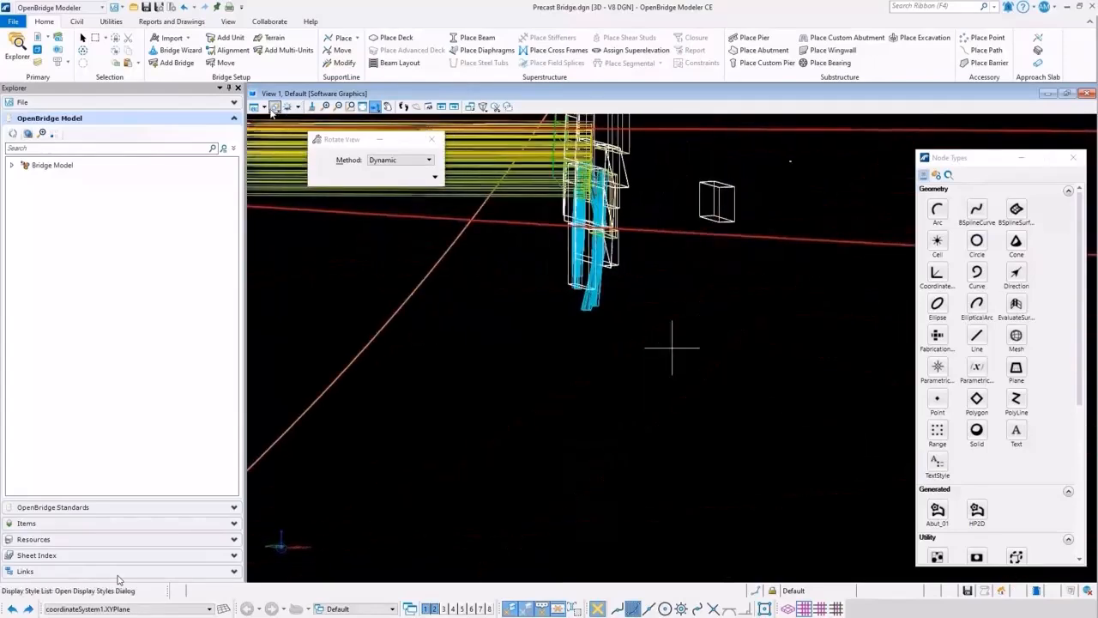
Step: Set the display style of View 1 to Transparent
{"action": "left_click", "coordinate": [265, 107]}
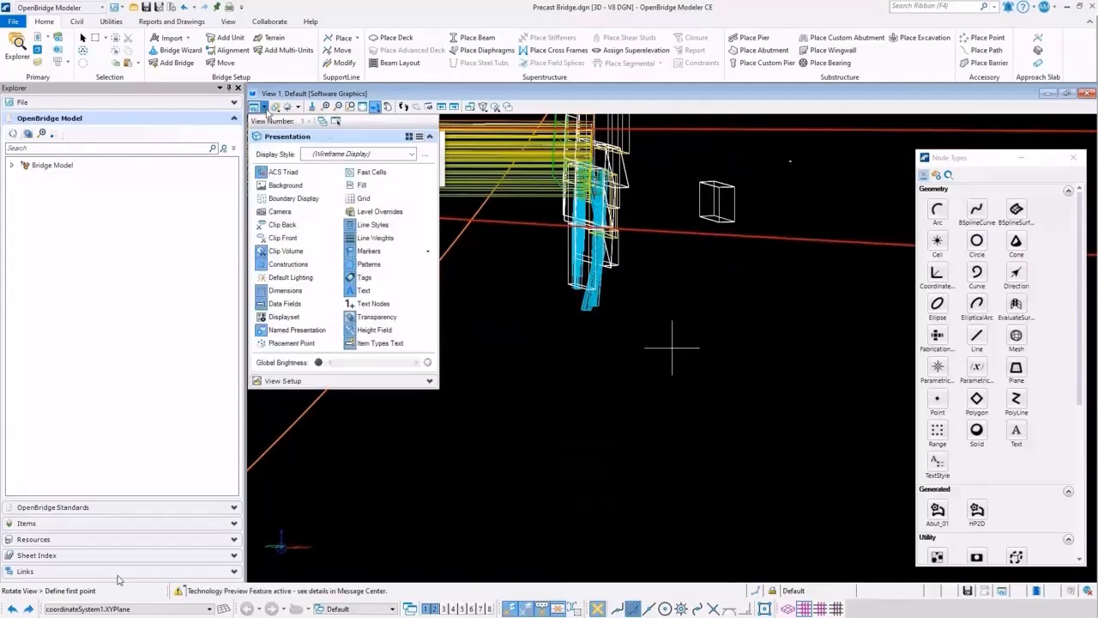
{"action": "left_click", "coordinate": [413, 156]}
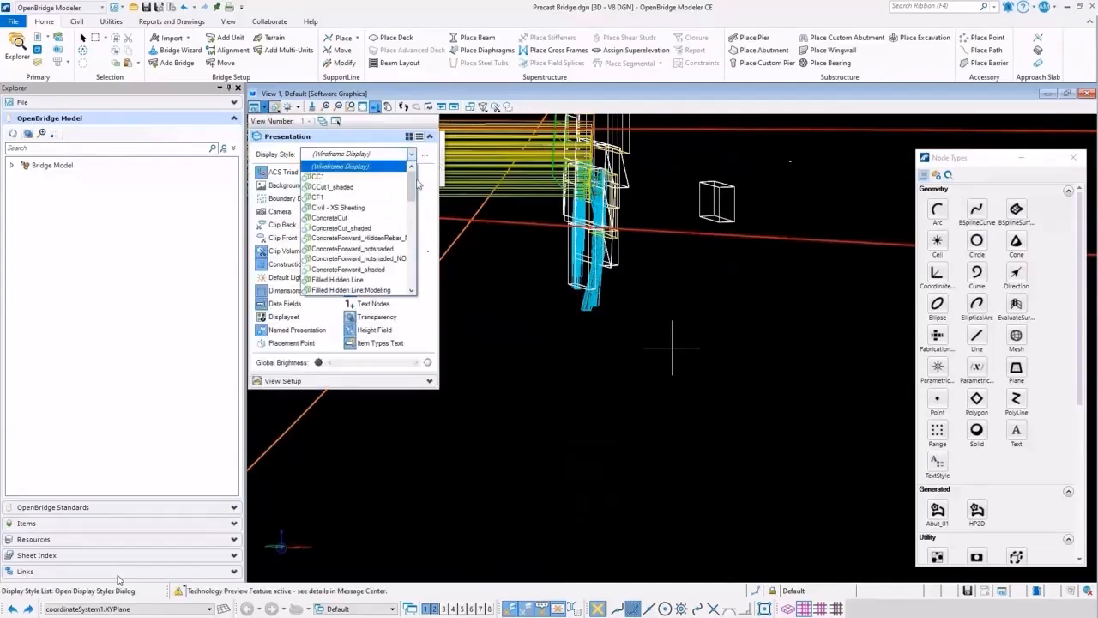
{"action": "left_click_drag", "start_coordinate": [415, 190], "coordinate": [415, 273]}
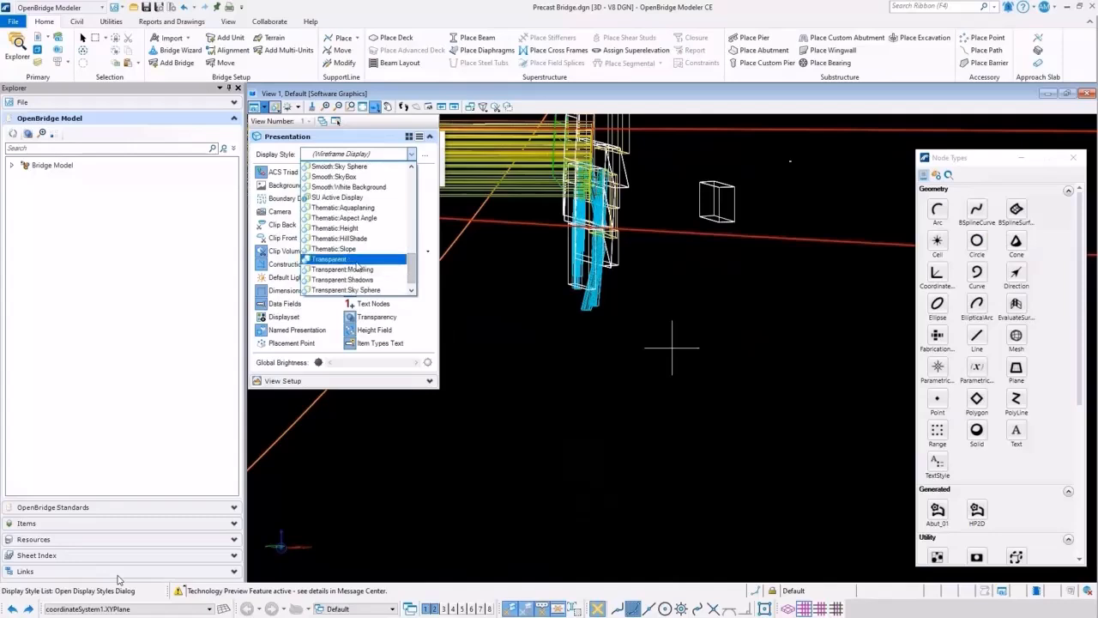
{"action": "left_click", "coordinate": [358, 259]}
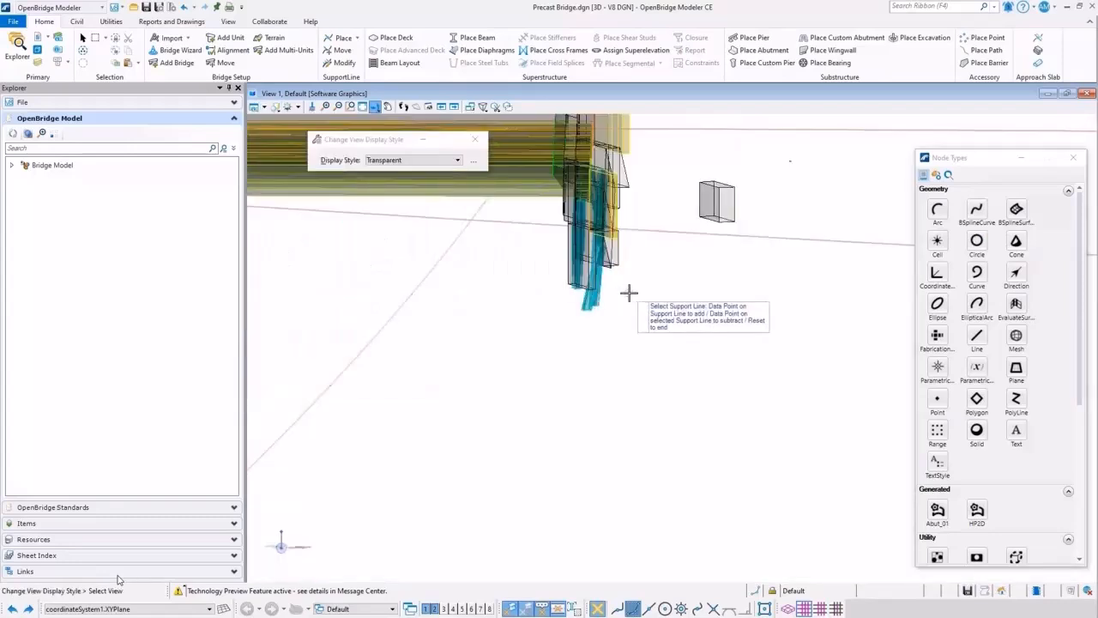
Step: Inspect the far-end abutment up close in the transparent display, checking how its backwall, footing and piles meet the beams
{"action": "scroll", "coordinate": [644, 288], "scroll_direction": "down", "scroll_amount": 1}
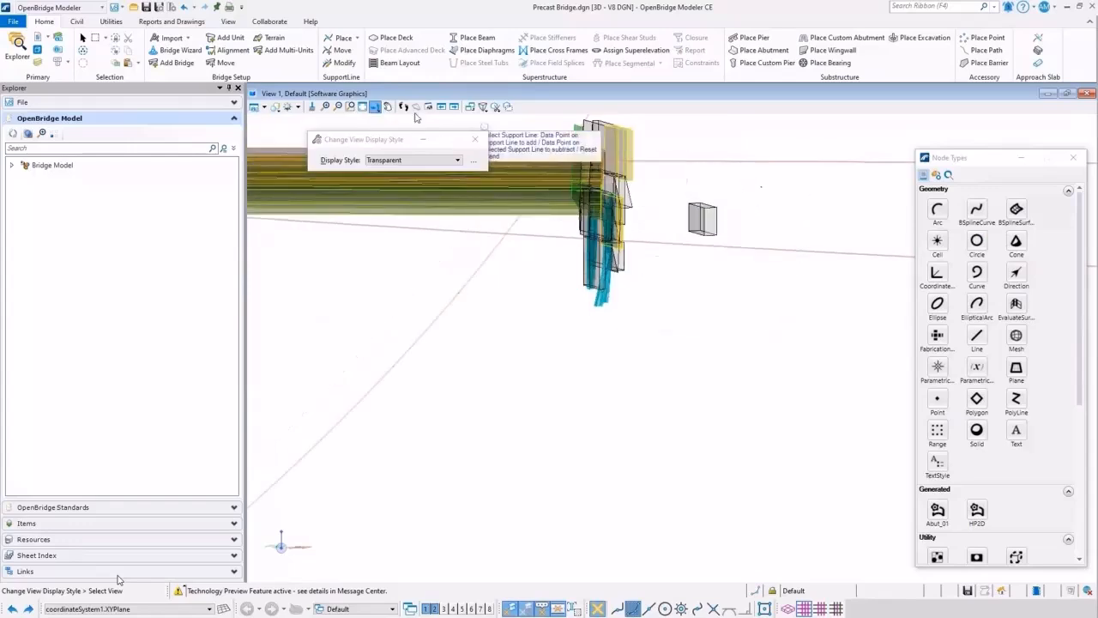
{"action": "left_click", "coordinate": [388, 106]}
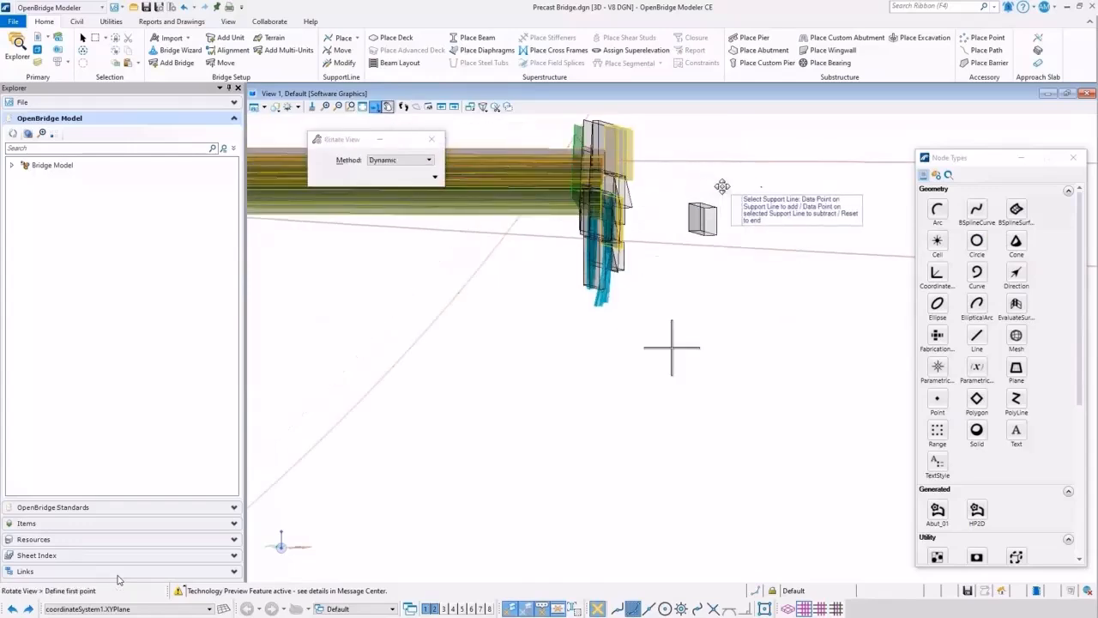
{"action": "left_click", "coordinate": [671, 347]}
{"action": "left_click", "coordinate": [672, 348]}
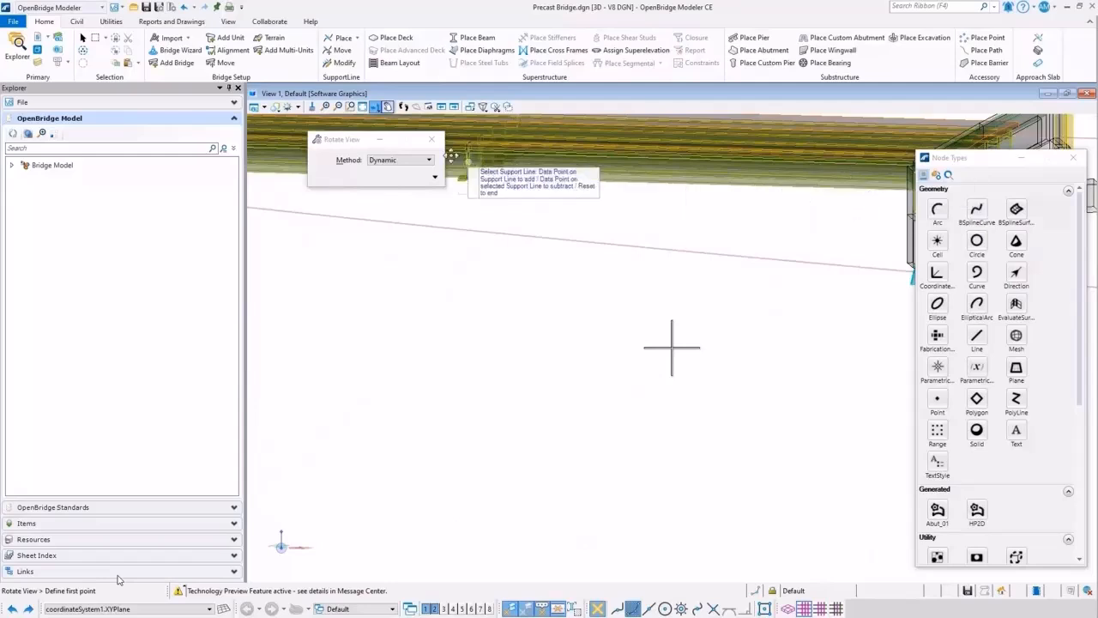
{"action": "left_click", "coordinate": [388, 106]}
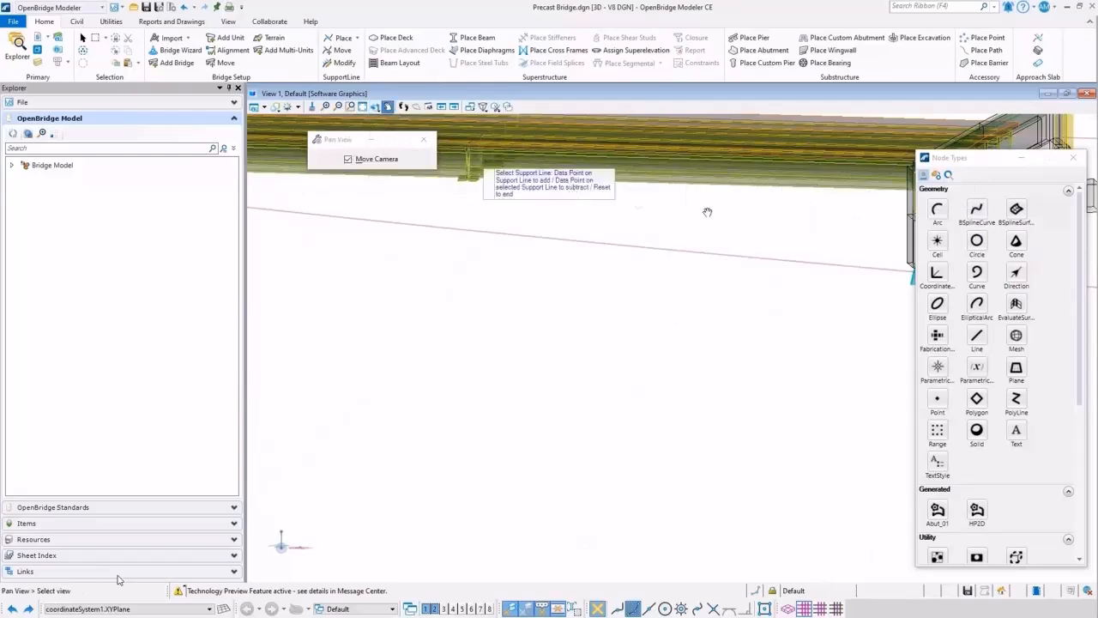
{"action": "left_click_drag", "start_coordinate": [784, 238], "coordinate": [556, 316]}
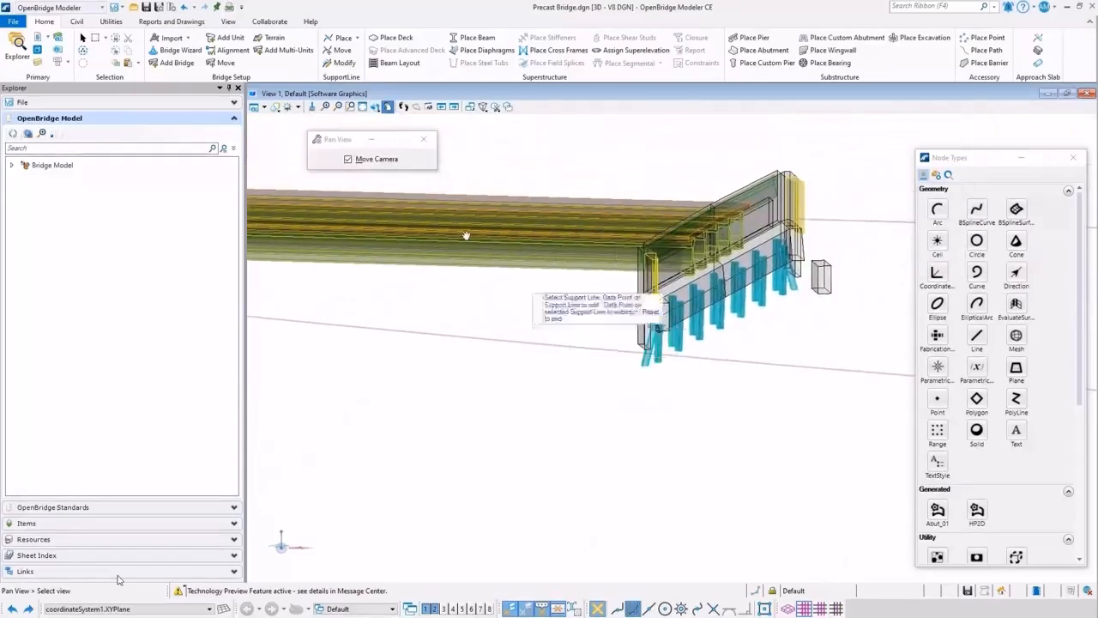
{"action": "left_click", "coordinate": [350, 106]}
{"action": "left_click", "coordinate": [595, 210]}
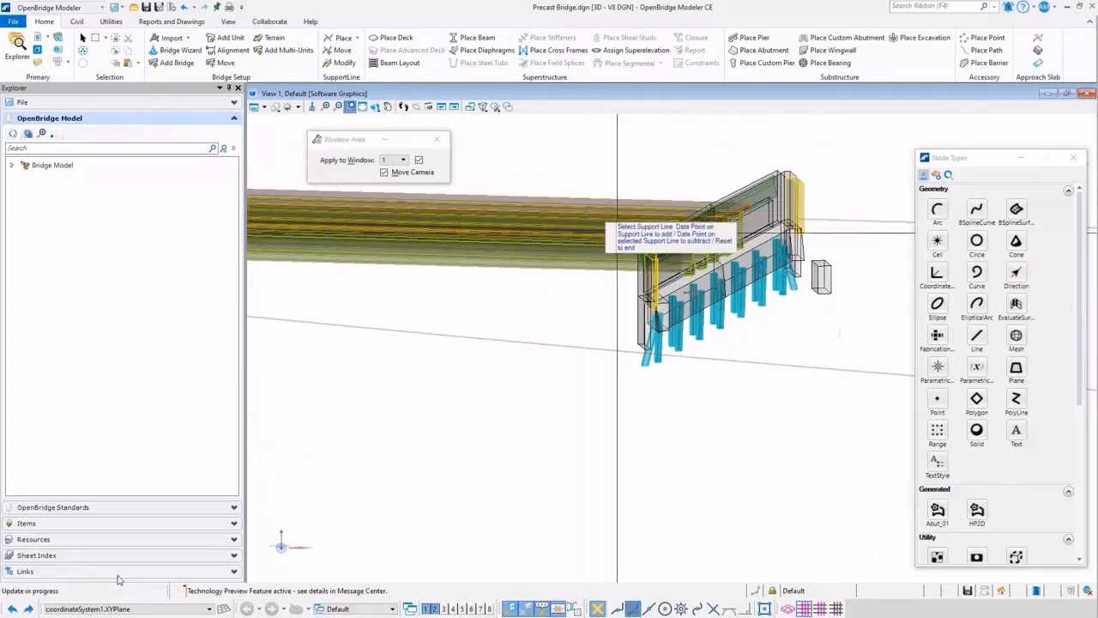
{"action": "left_click", "coordinate": [792, 382]}
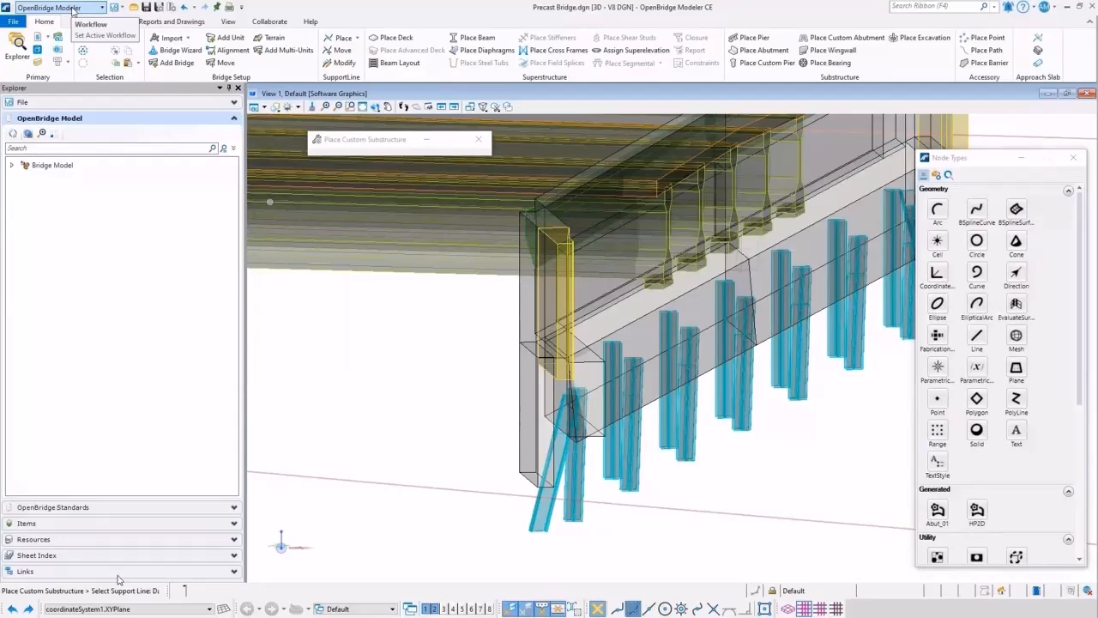
Step: Switch to the Computational Design workflow and show the node graph wide enough to include the Pier2 node
{"action": "left_click", "coordinate": [73, 8]}
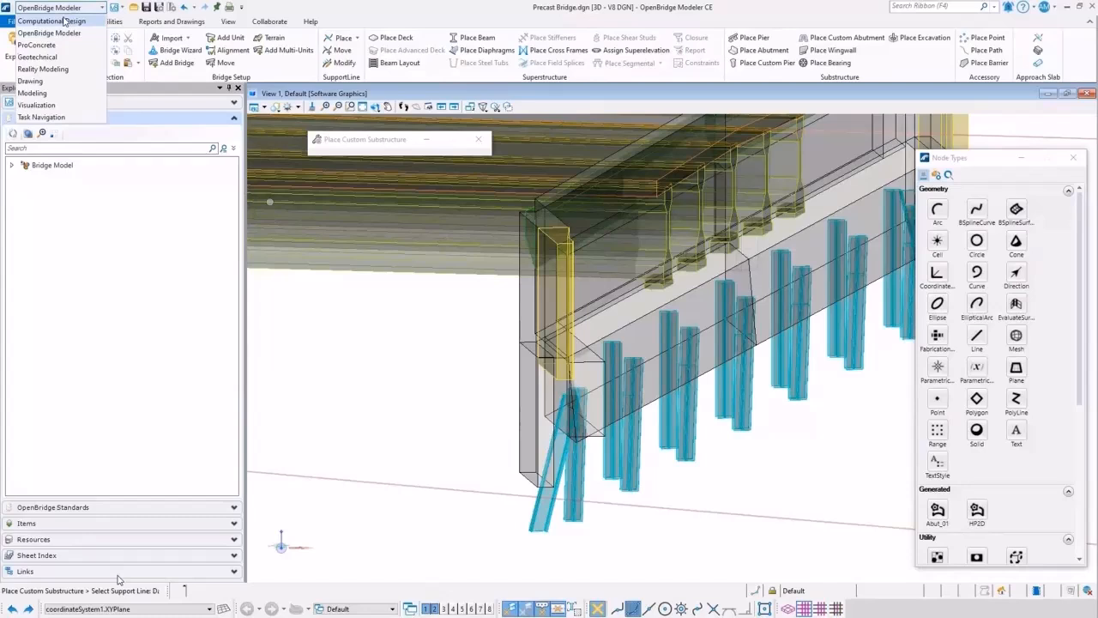
{"action": "left_click", "coordinate": [66, 21]}
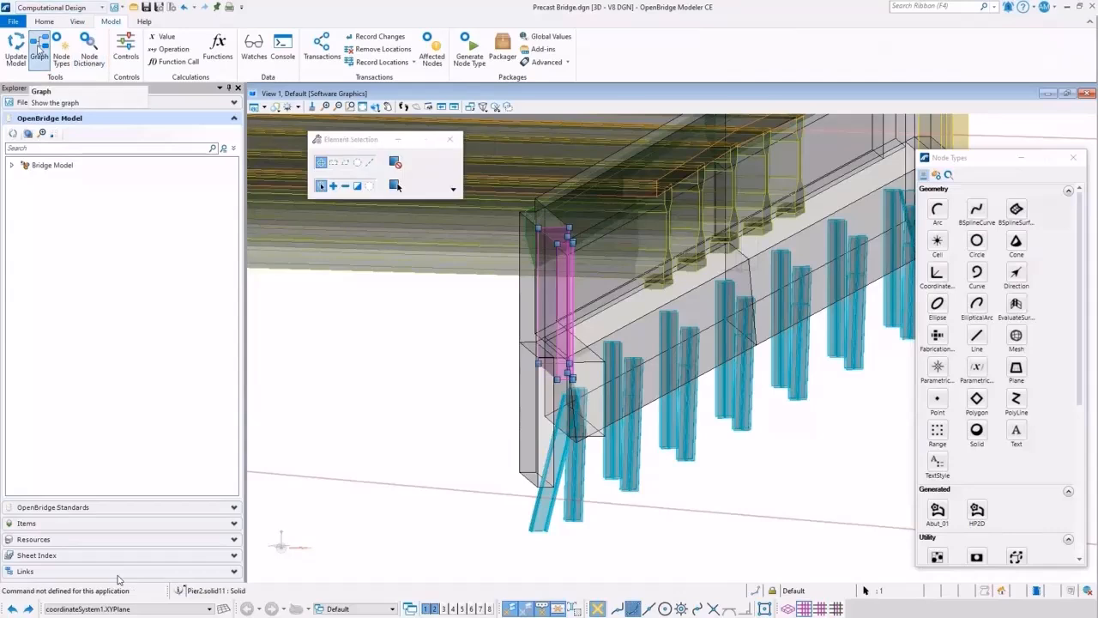
{"action": "left_click", "coordinate": [39, 48]}
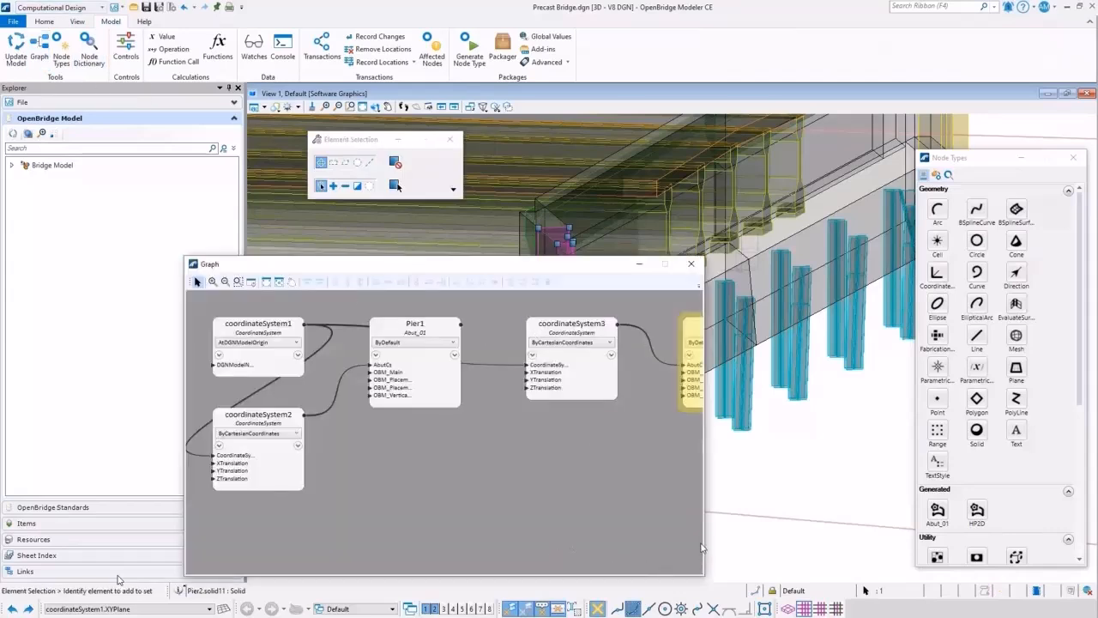
{"action": "left_click_drag", "start_coordinate": [708, 549], "coordinate": [865, 553]}
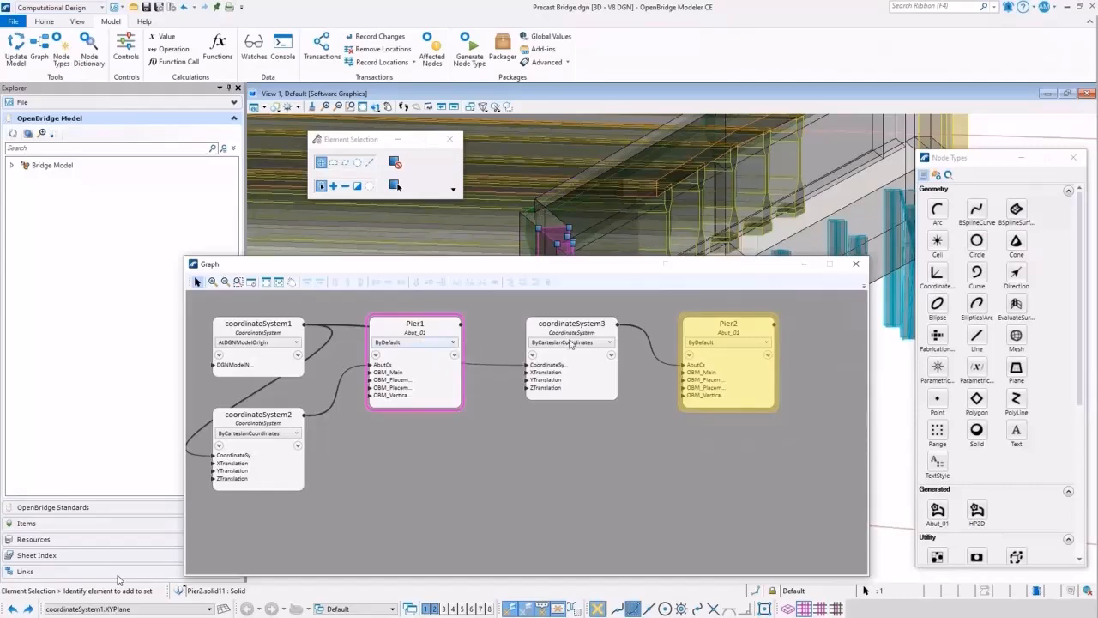
Step: Set the RwwFootingLength of the Pier2 node to 10.0 in its node properties
{"action": "double_click", "coordinate": [748, 327]}
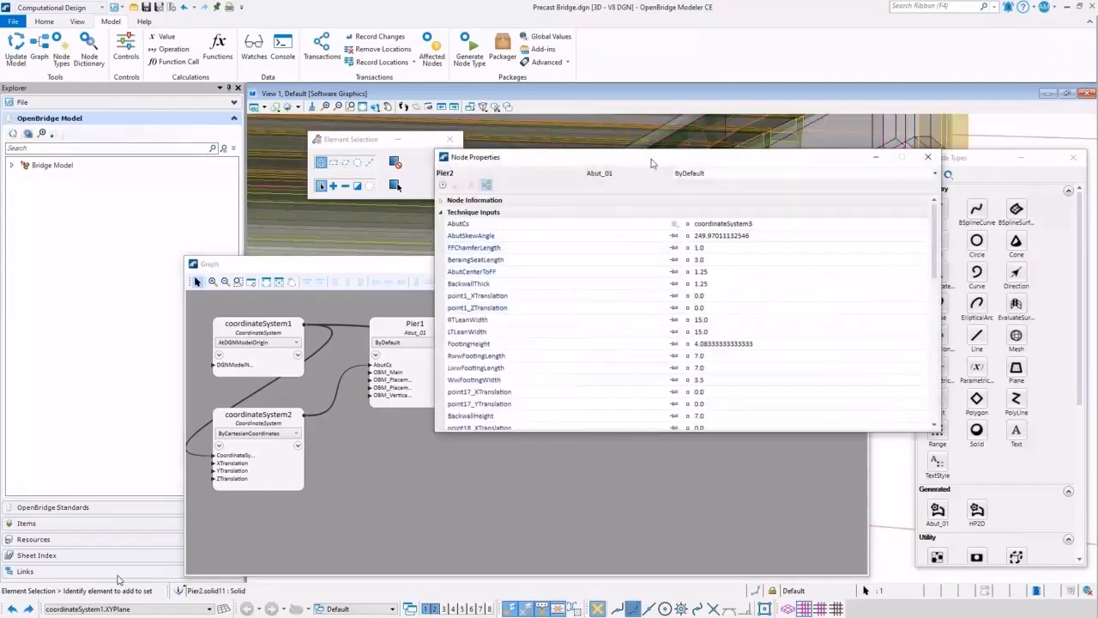
{"action": "left_click_drag", "start_coordinate": [652, 163], "coordinate": [773, 387]}
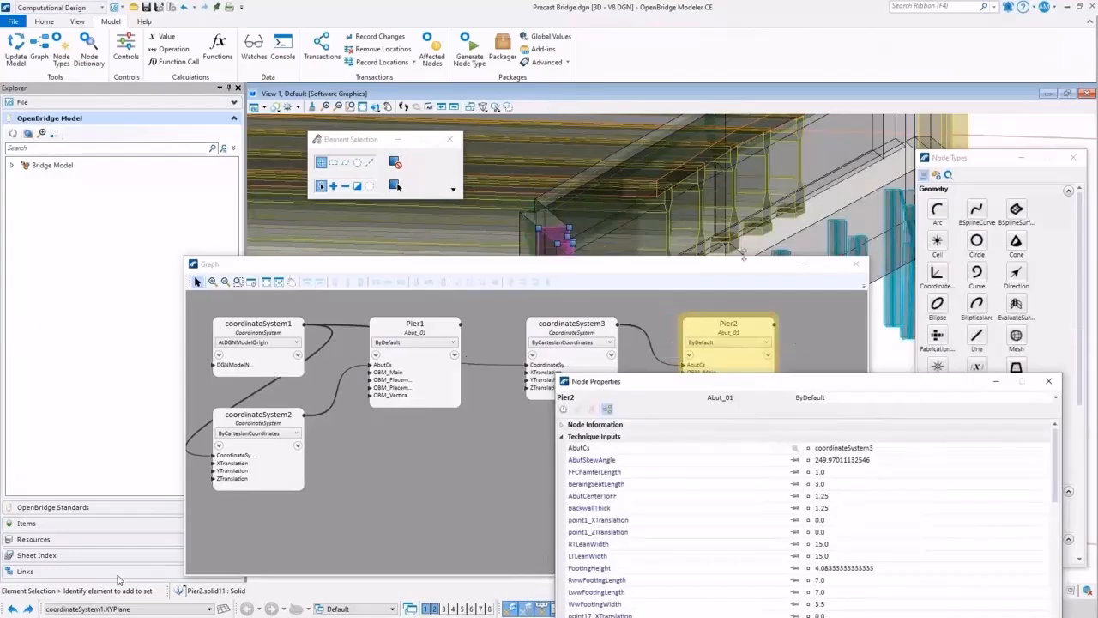
{"action": "left_click_drag", "start_coordinate": [734, 264], "coordinate": [285, 357]}
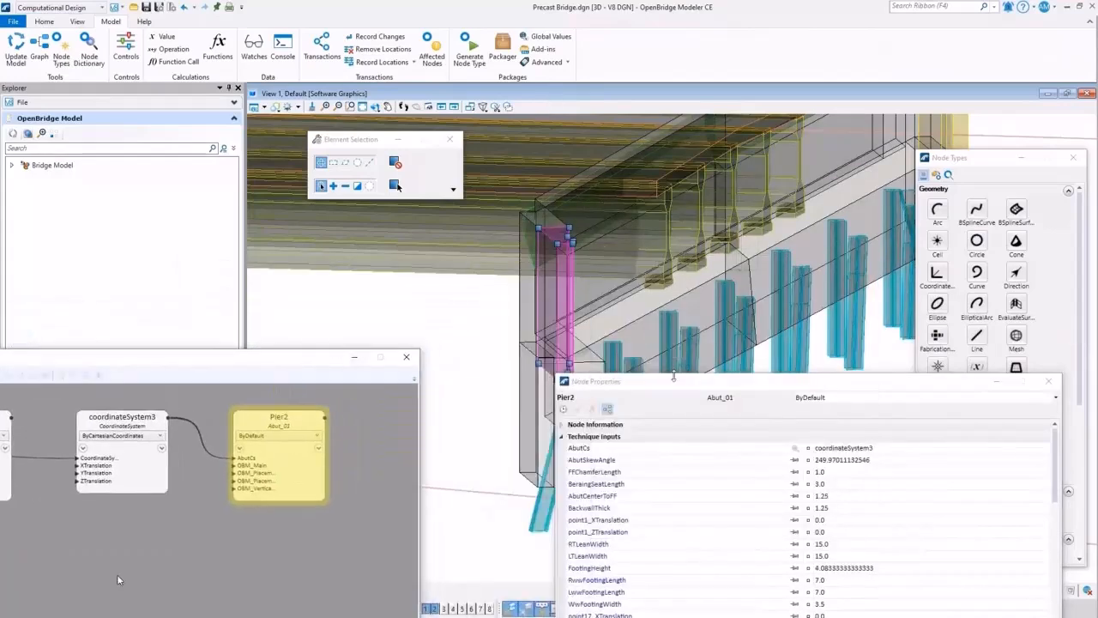
{"action": "left_click_drag", "start_coordinate": [673, 377], "coordinate": [729, 307]}
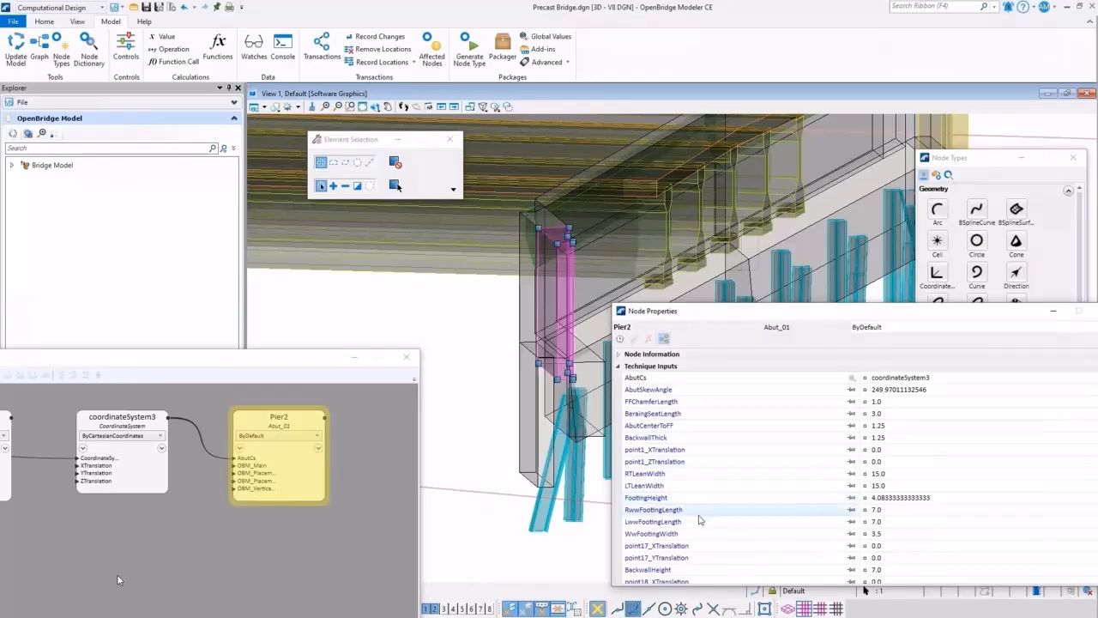
{"action": "scroll", "coordinate": [701, 520], "scroll_direction": "down", "scroll_amount": 1}
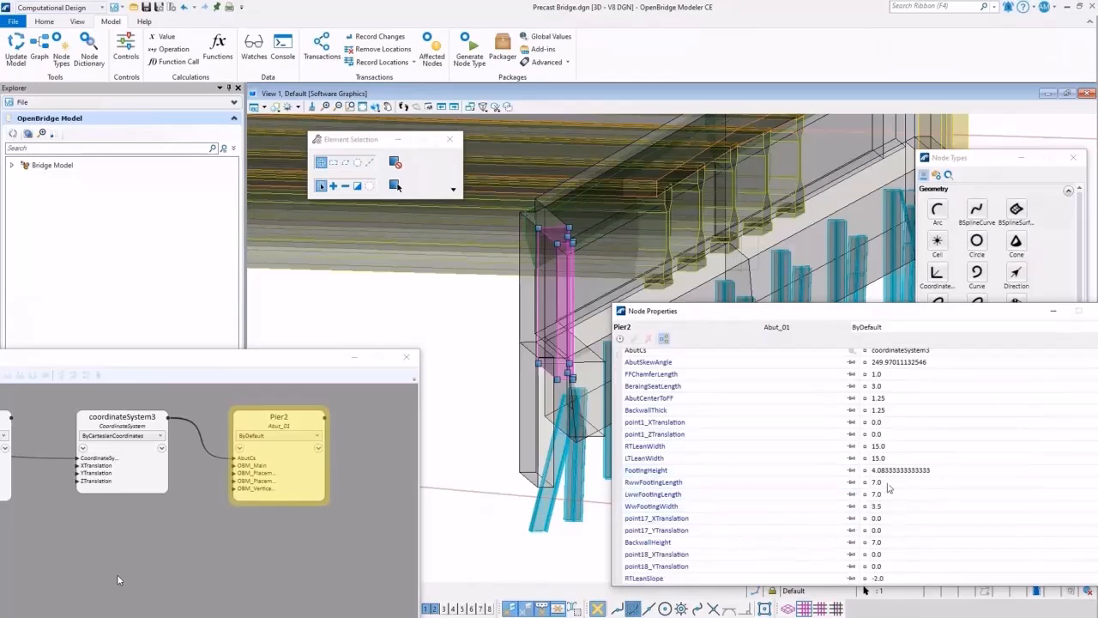
{"action": "left_click", "coordinate": [888, 485]}
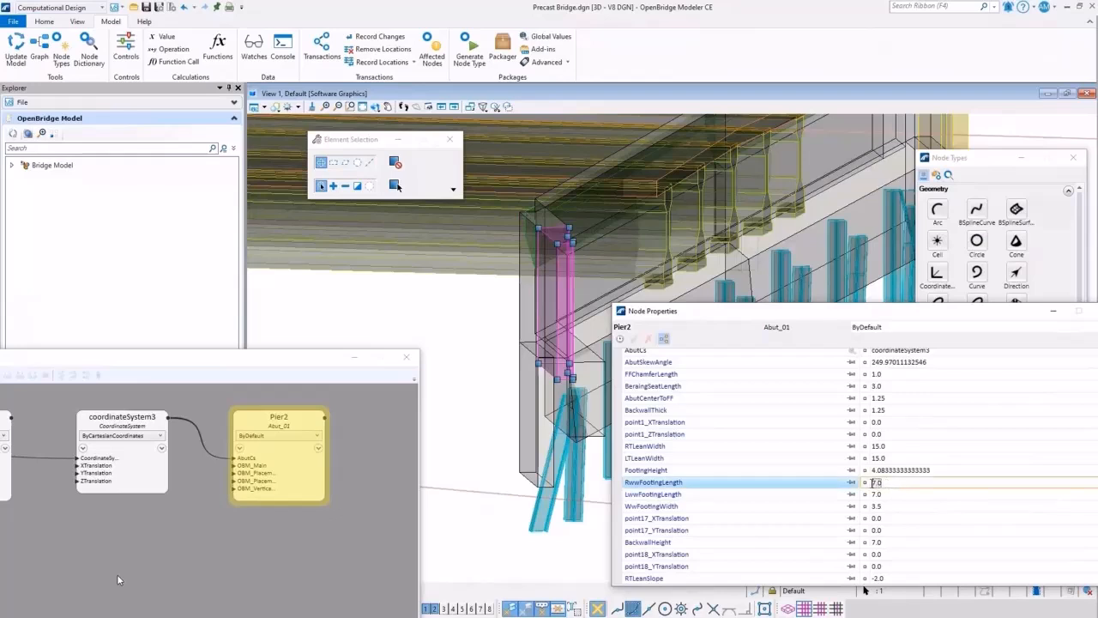
{"action": "type", "text": "10.0"}
{"action": "key", "text": "Return"}
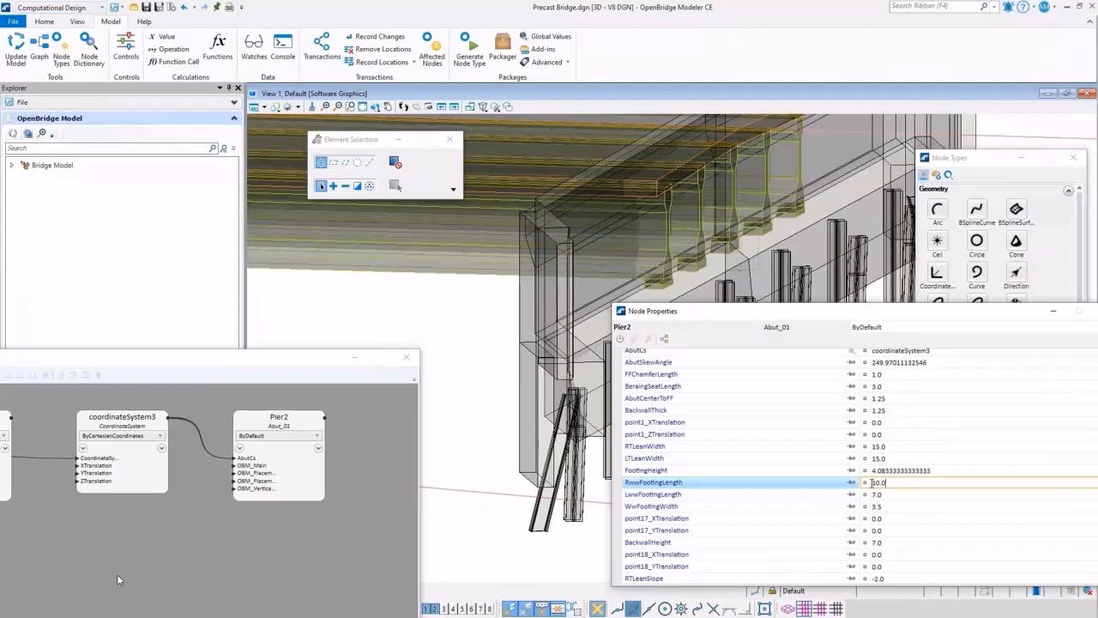
Step: Set the BackwallThick of the Pier2 node to 3, keeping the far-end abutment in view beside its node properties
{"action": "left_click_drag", "start_coordinate": [823, 320], "coordinate": [401, 415]}
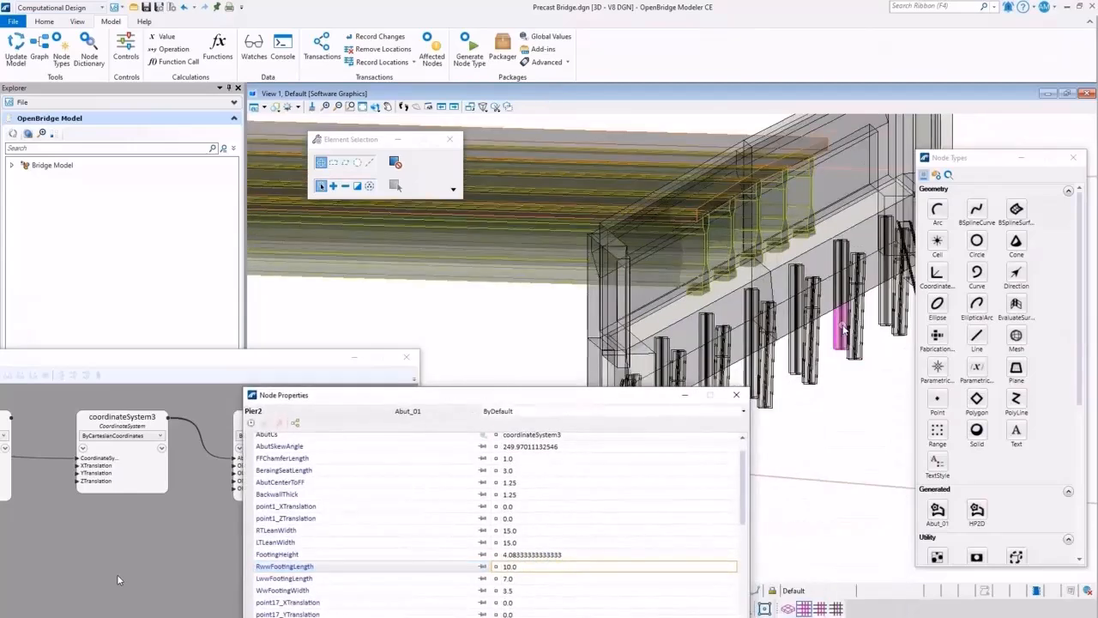
{"action": "scroll", "coordinate": [842, 336], "scroll_direction": "down", "scroll_amount": 1}
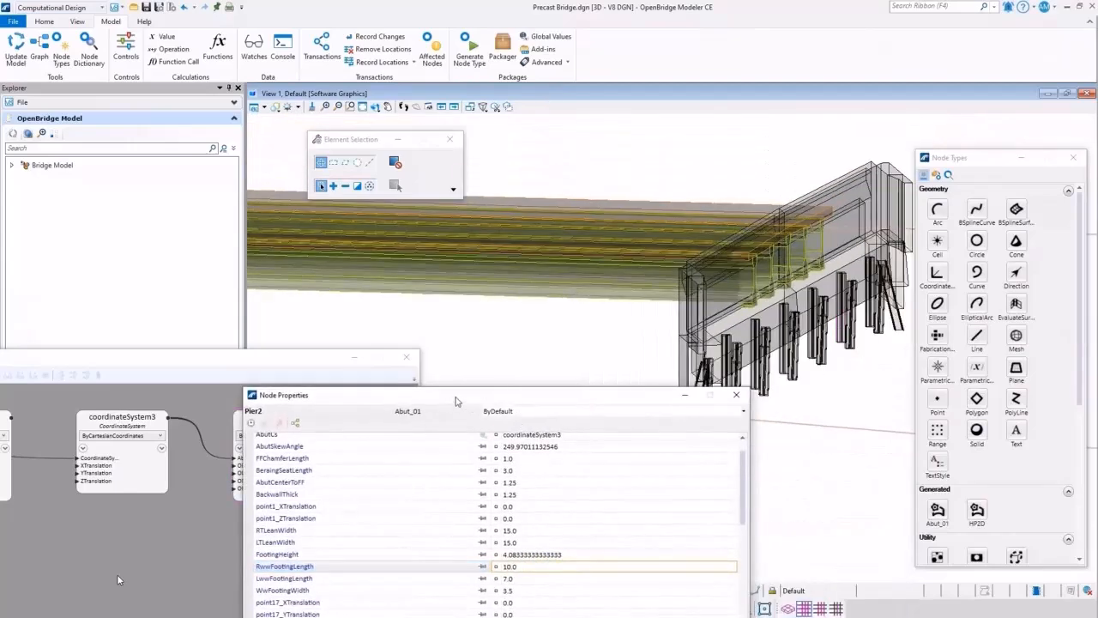
{"action": "left_click_drag", "start_coordinate": [453, 396], "coordinate": [335, 271]}
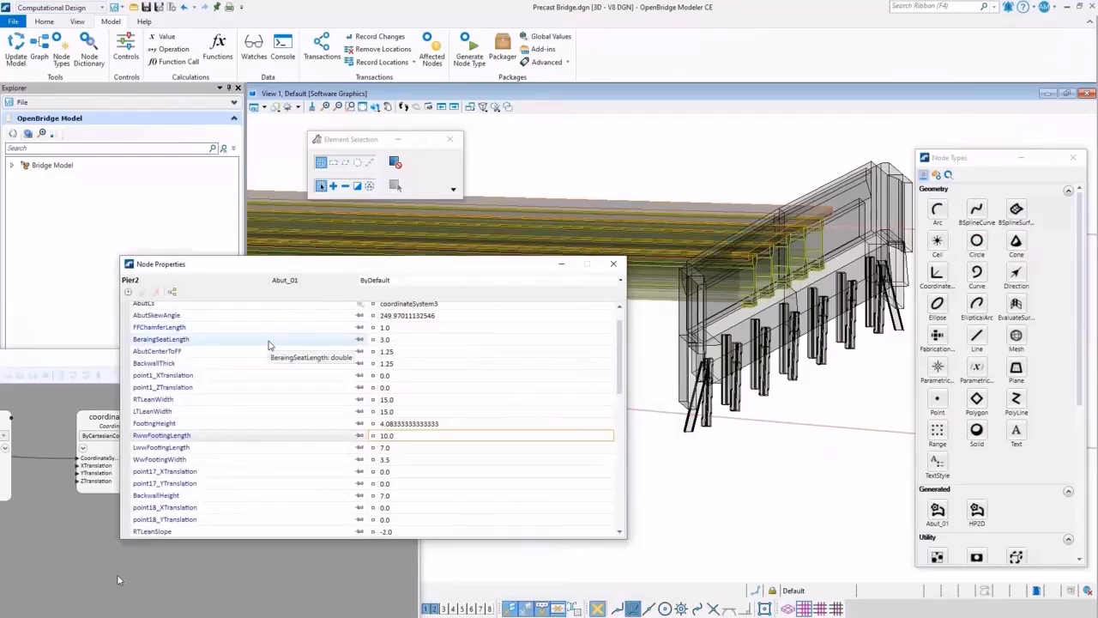
{"action": "left_click", "coordinate": [398, 364]}
{"action": "left_click_drag", "start_coordinate": [398, 363], "coordinate": [370, 365]}
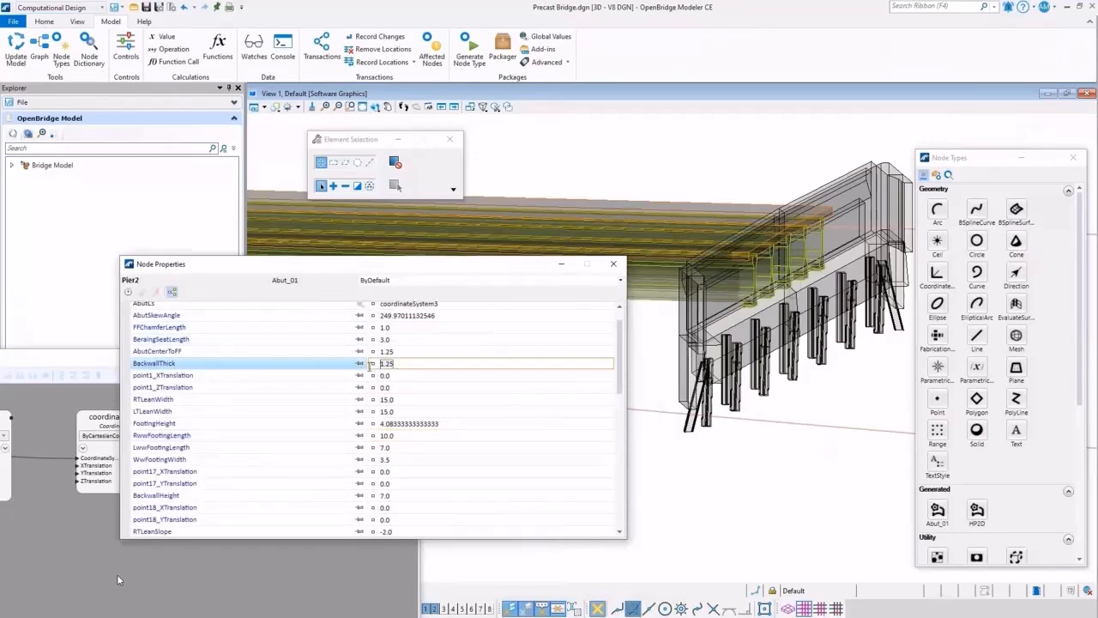
{"action": "type", "text": "3"}
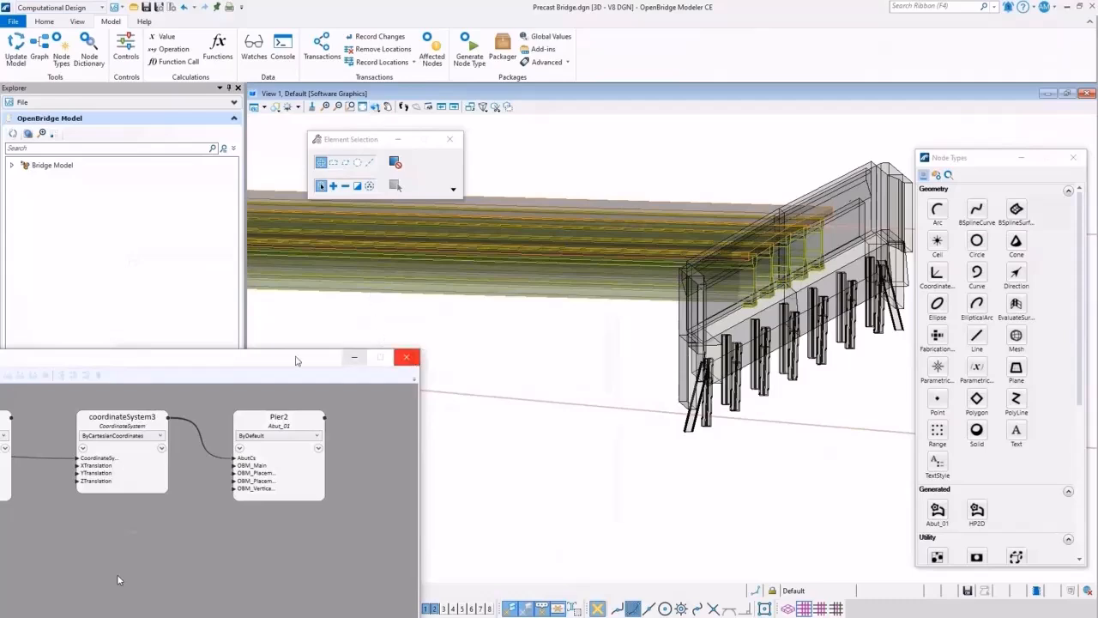
Step: Show the whole node graph, zoom to the abutment at the other bridge end, and review the Pier1 node's properties before closing them
{"action": "left_click_drag", "start_coordinate": [297, 361], "coordinate": [894, 393]}
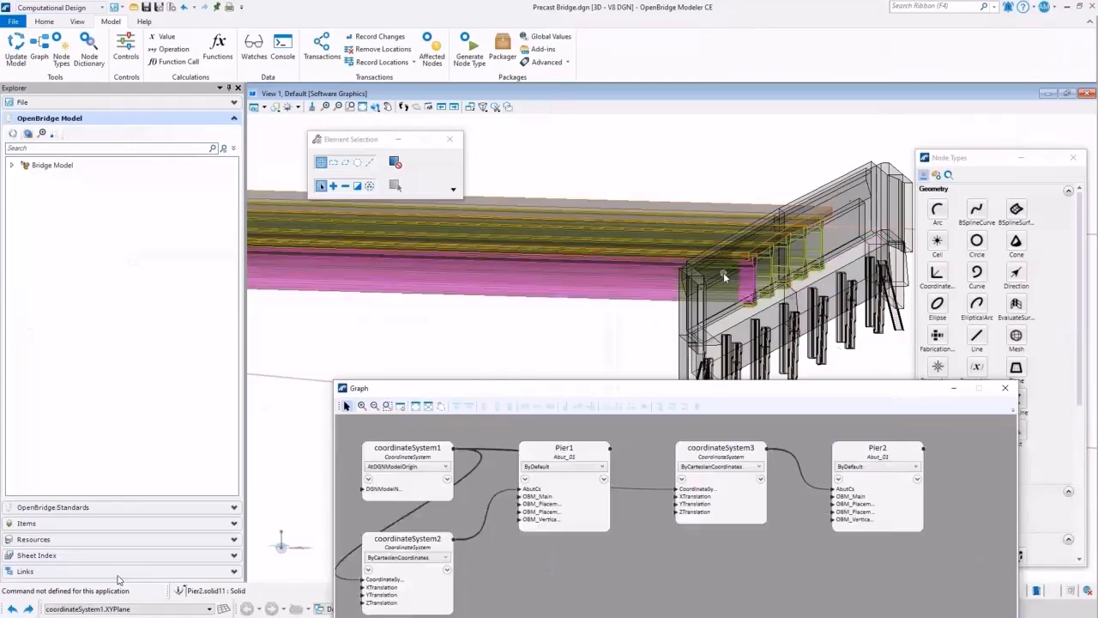
{"action": "scroll", "coordinate": [420, 301], "scroll_direction": "down", "scroll_amount": 5}
{"action": "scroll", "coordinate": [420, 301], "scroll_direction": "down", "scroll_amount": 6}
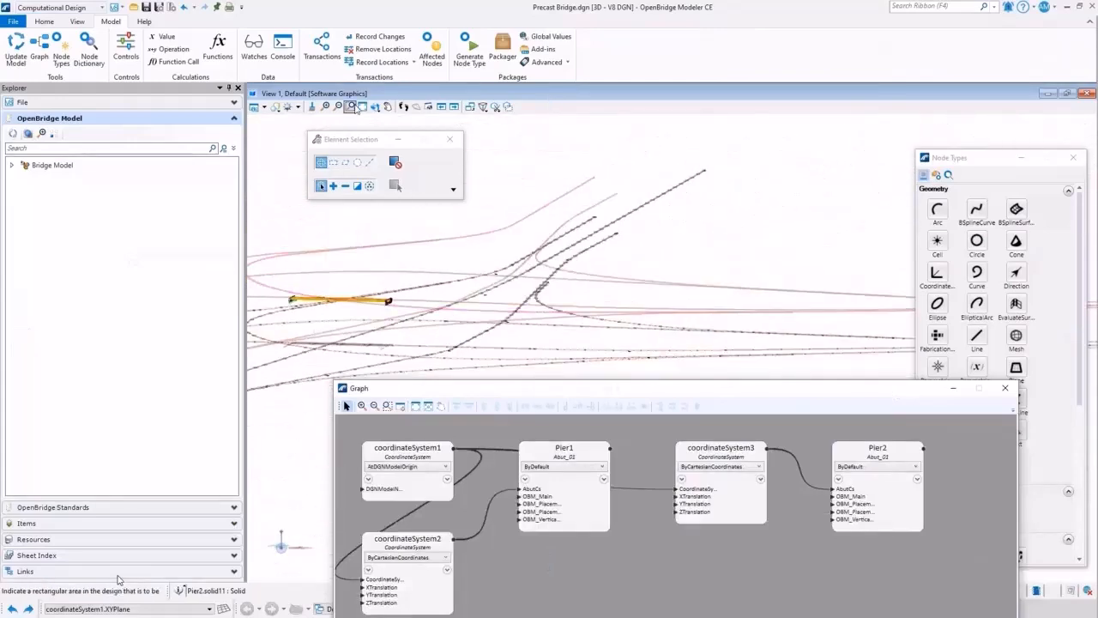
{"action": "left_click", "coordinate": [351, 106]}
{"action": "left_click", "coordinate": [276, 296]}
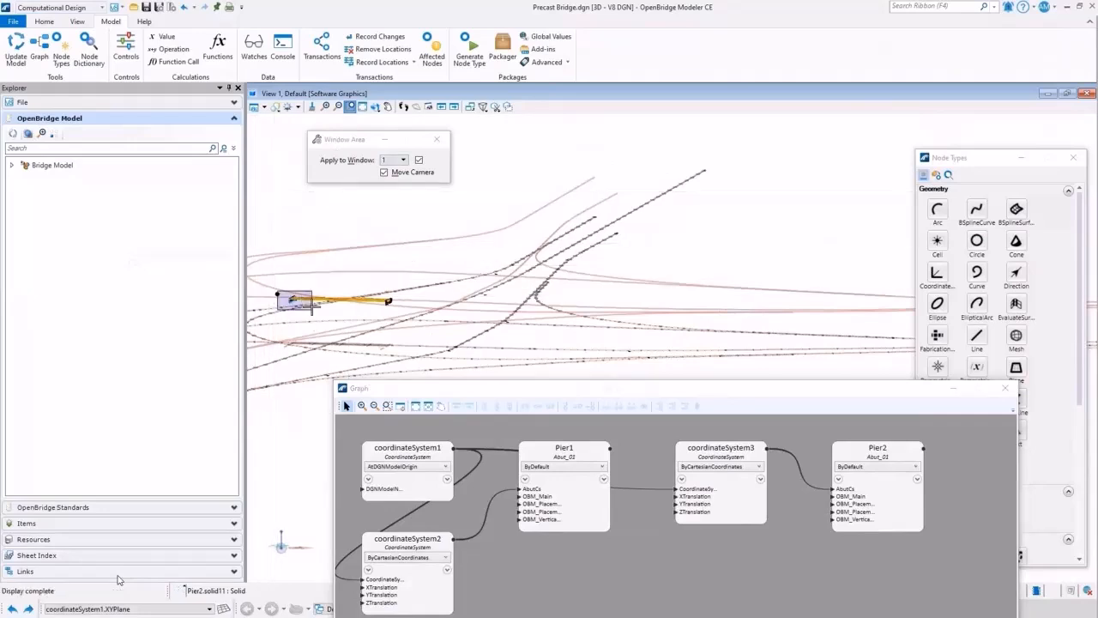
{"action": "left_click", "coordinate": [316, 314]}
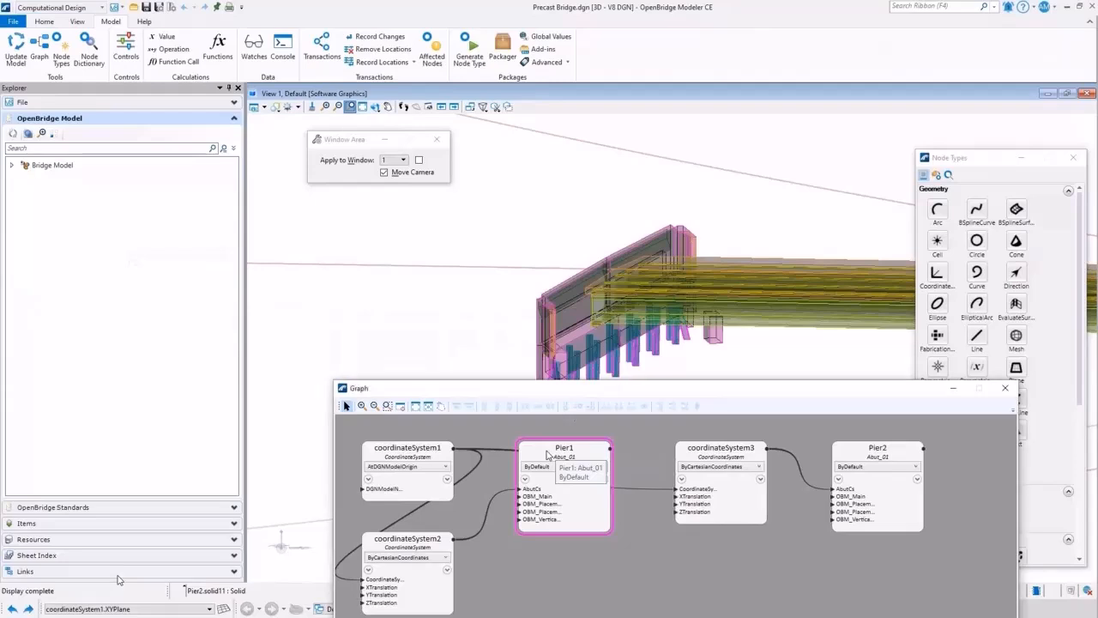
{"action": "double_click", "coordinate": [549, 454]}
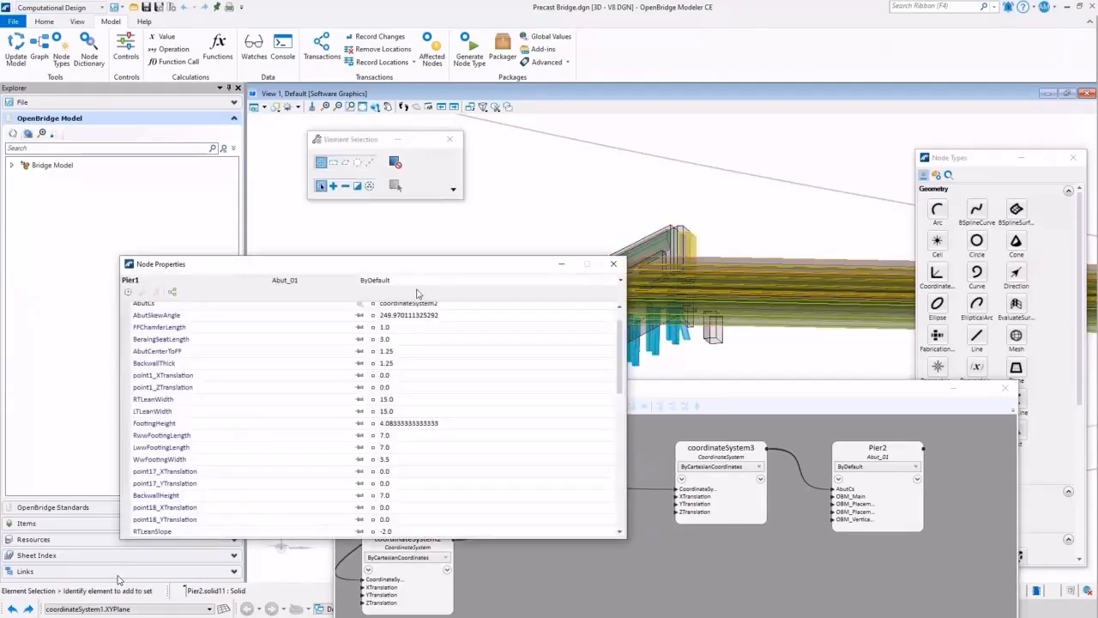
{"action": "left_click", "coordinate": [613, 263]}
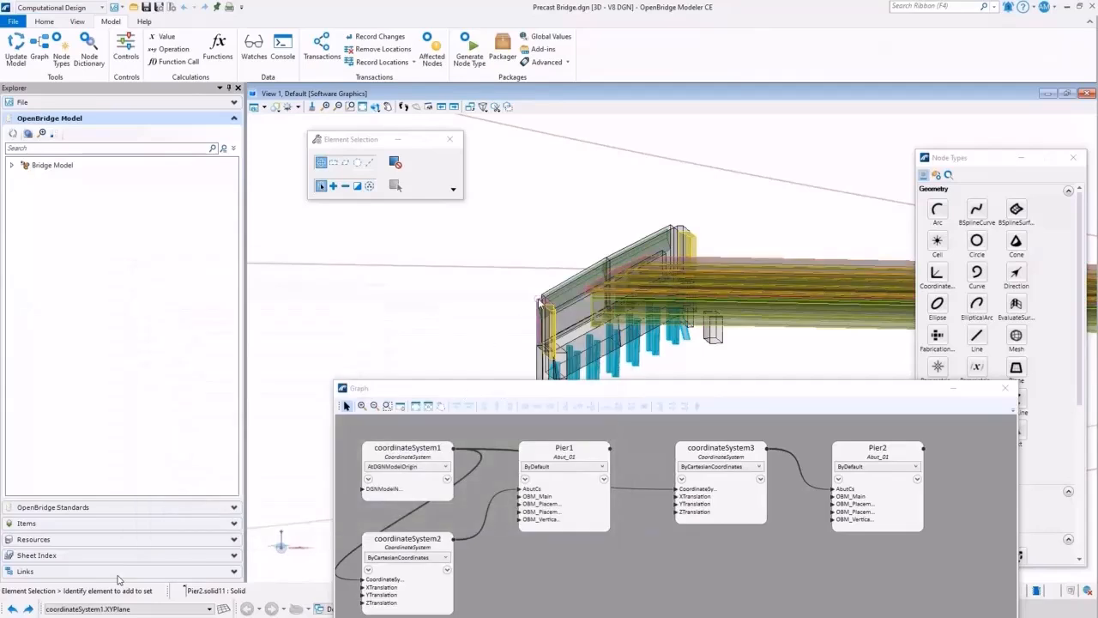
Step: Show View 1 from the top and start a window-area zoom on the model
{"action": "left_click", "coordinate": [362, 109]}
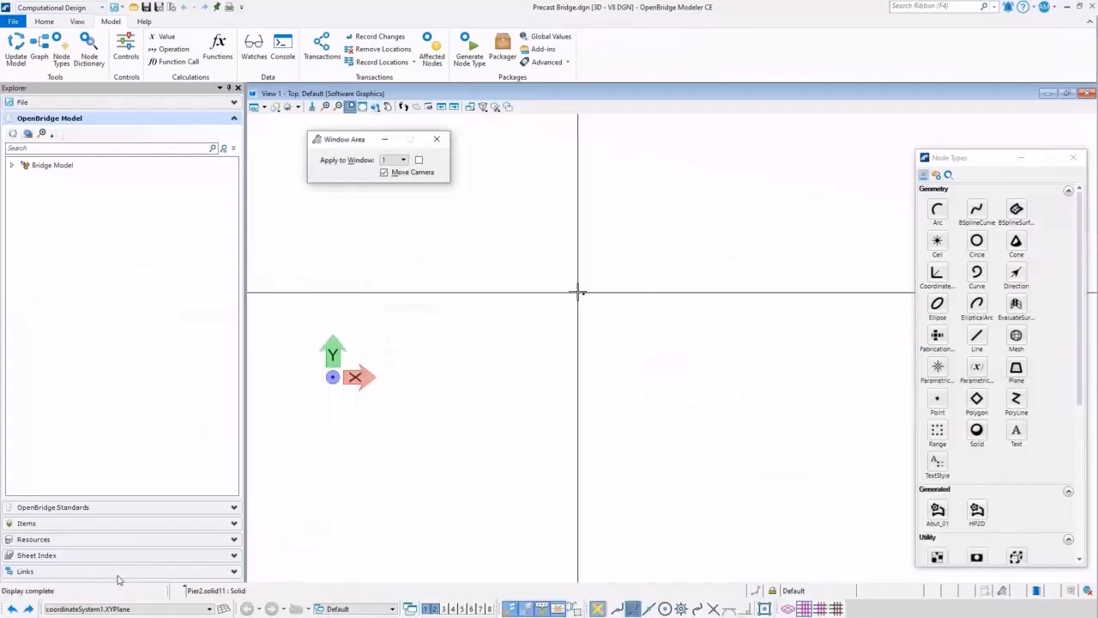
{"action": "left_click", "coordinate": [577, 291]}
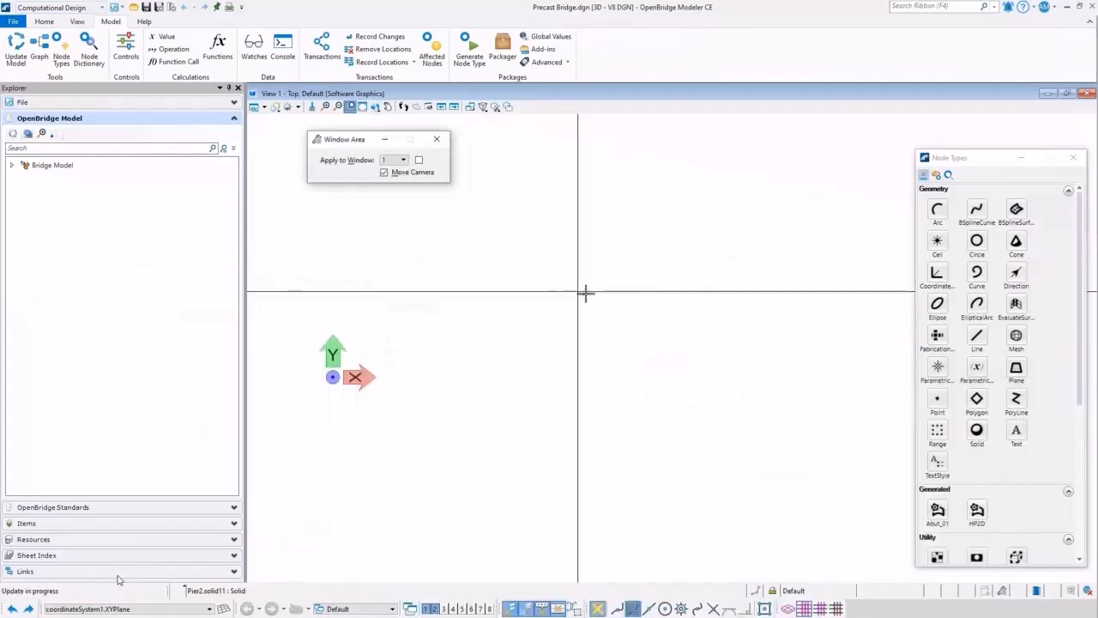